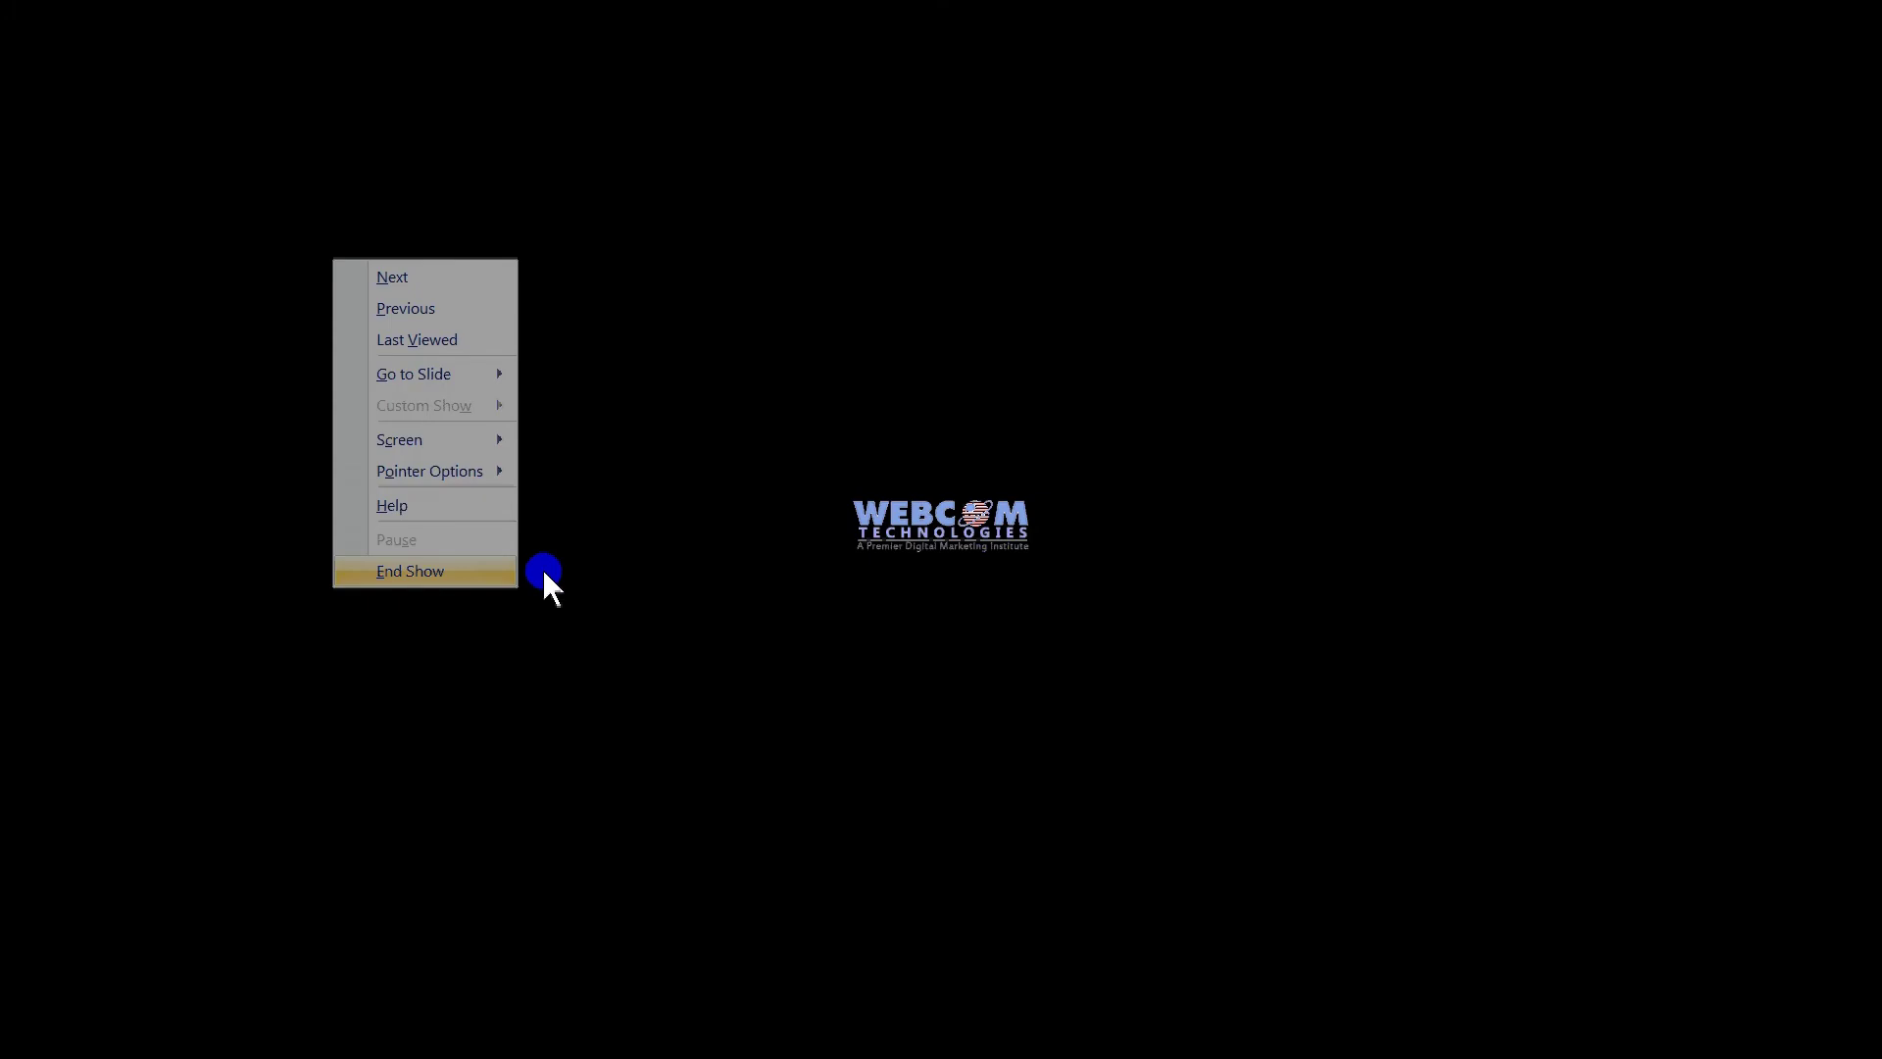
Bring the Google AdWords Campaigns page, listing four enabled campaigns, to the front
click(1088, 1031)
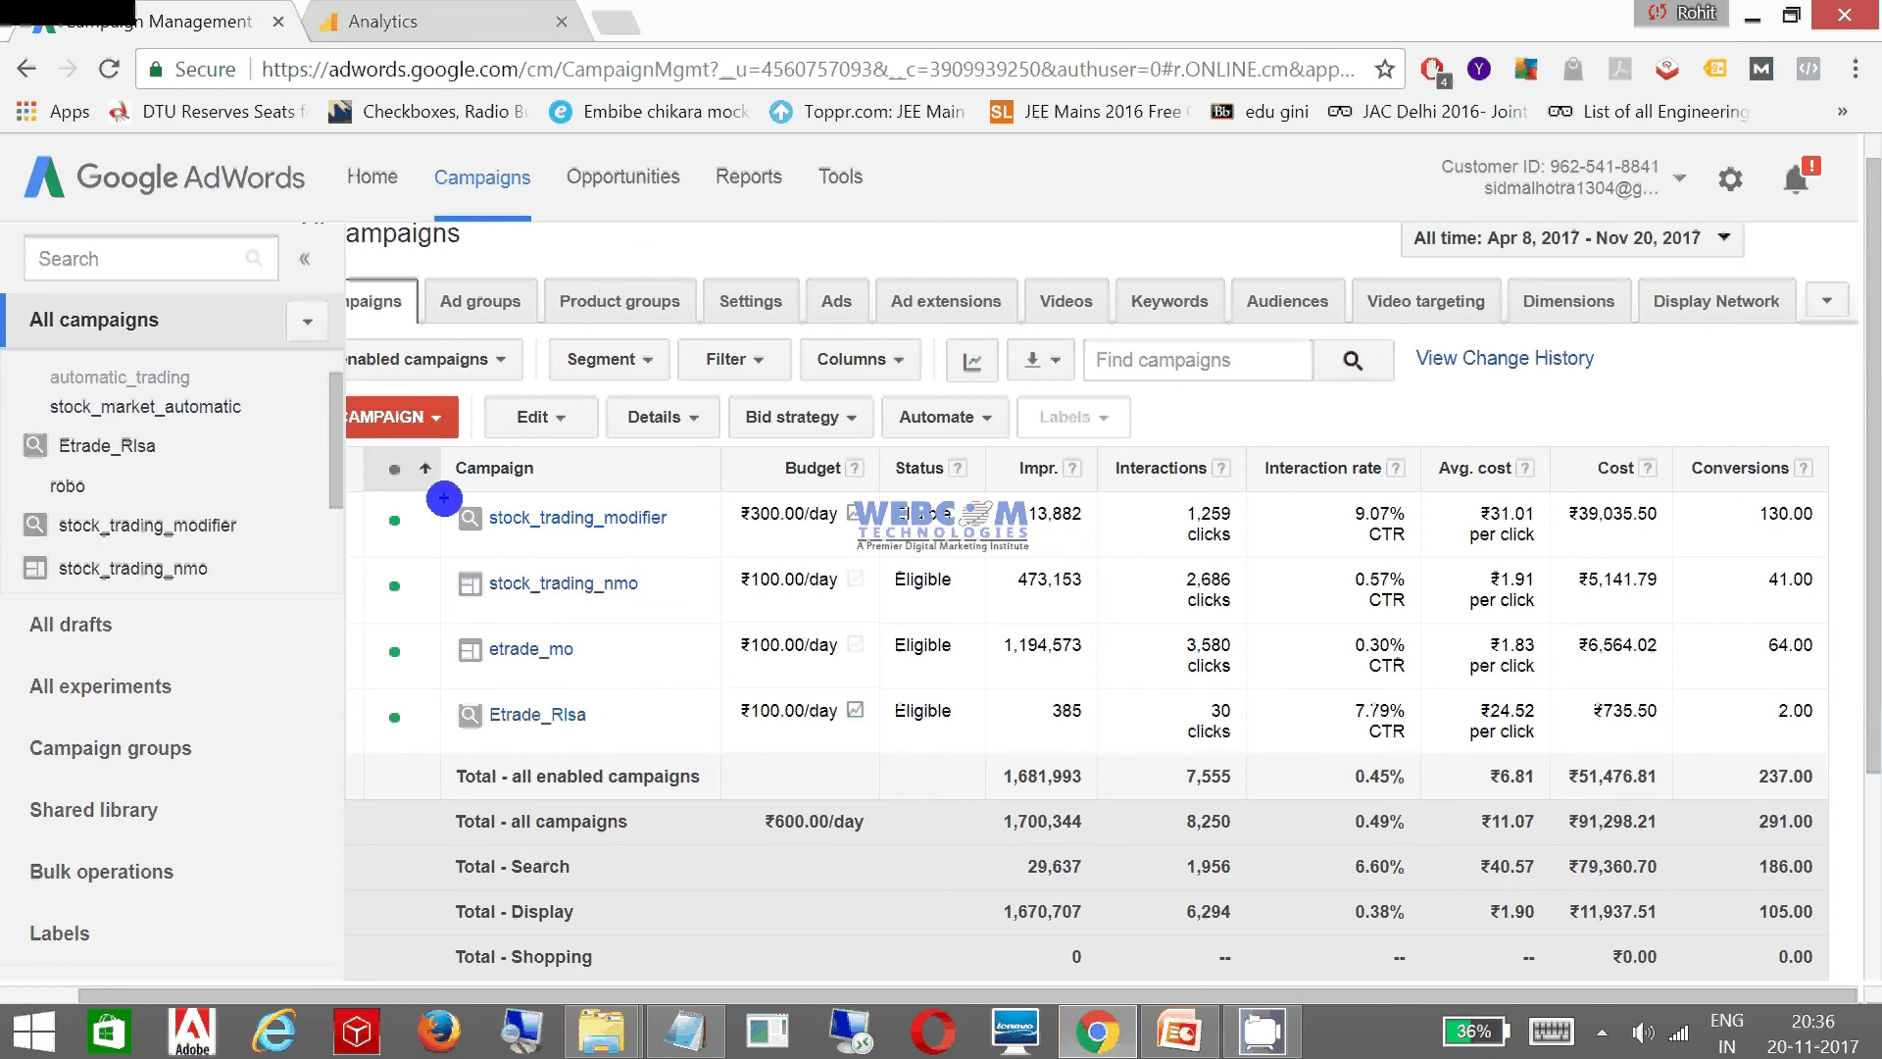
Box stock_trading_modifier's name, All time range, 13,882 impressions, 1,259 clicks and 130 conversions, arrowing conversions
drag(467, 512, 872, 531)
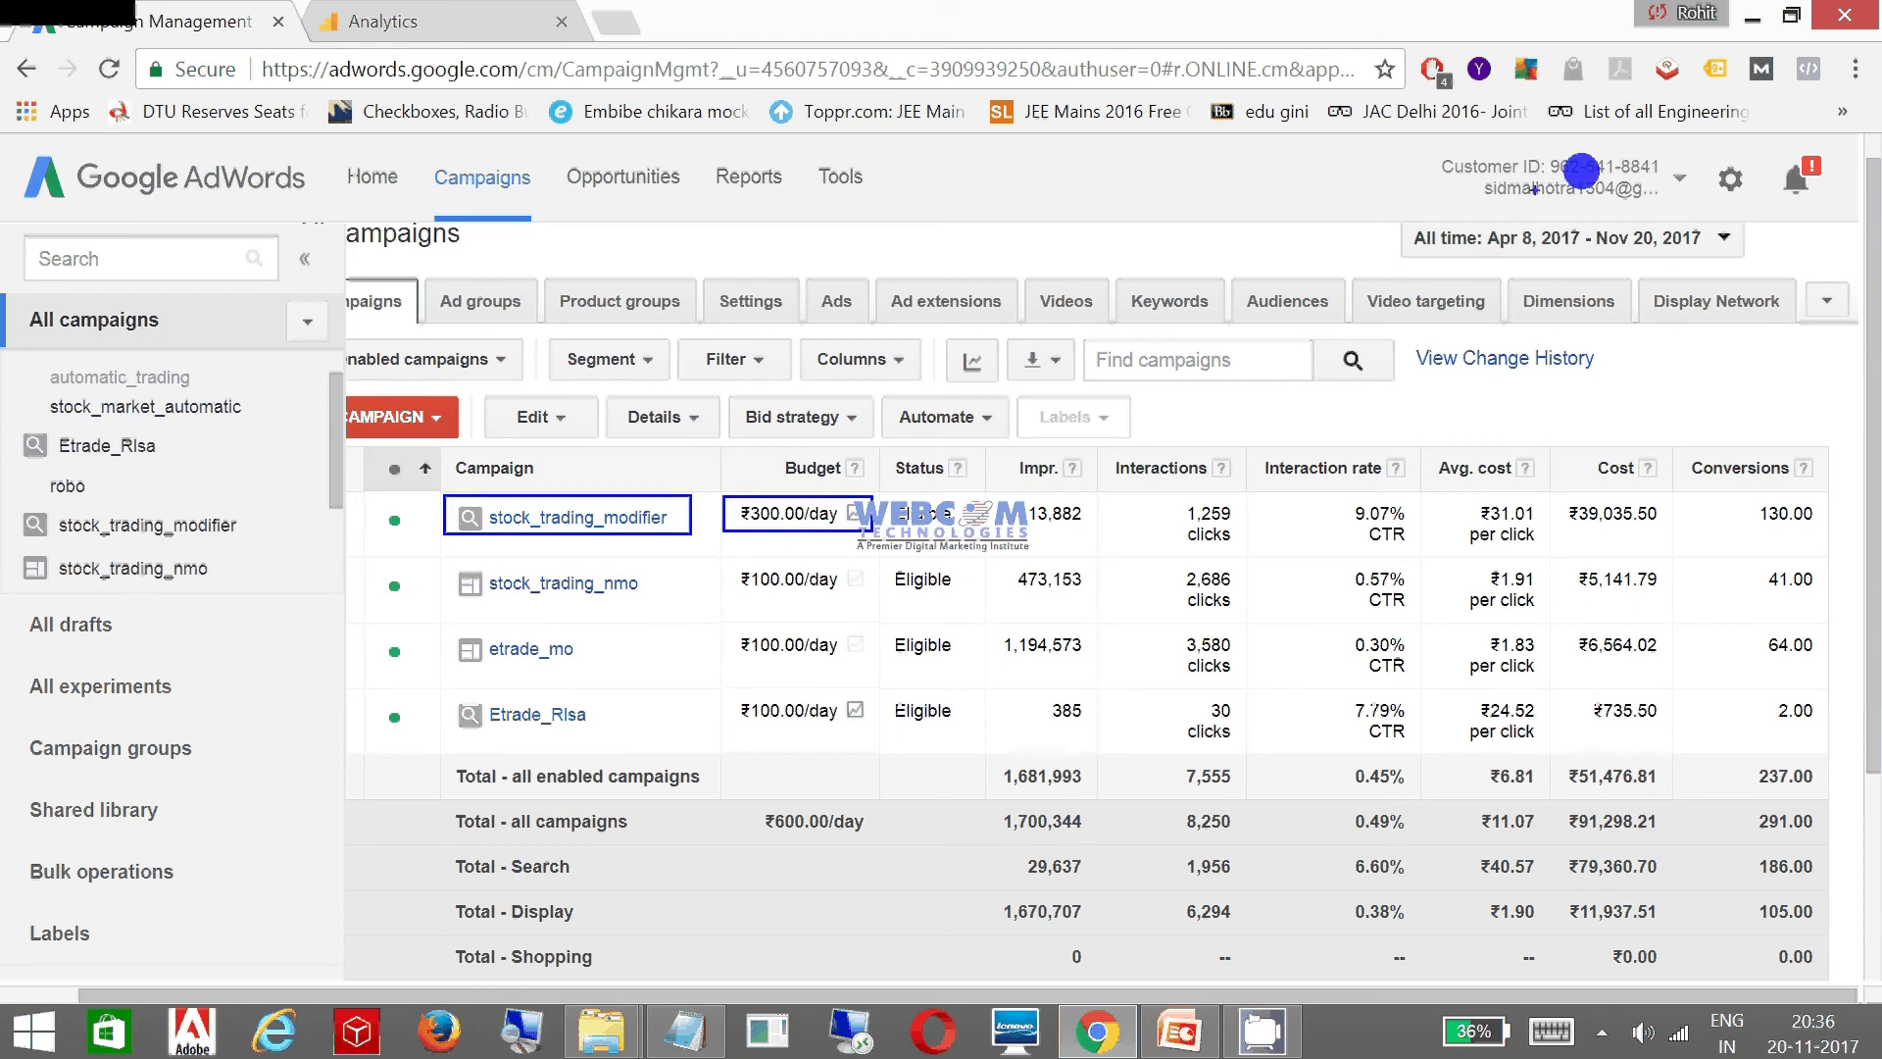
drag(1447, 262, 1754, 222)
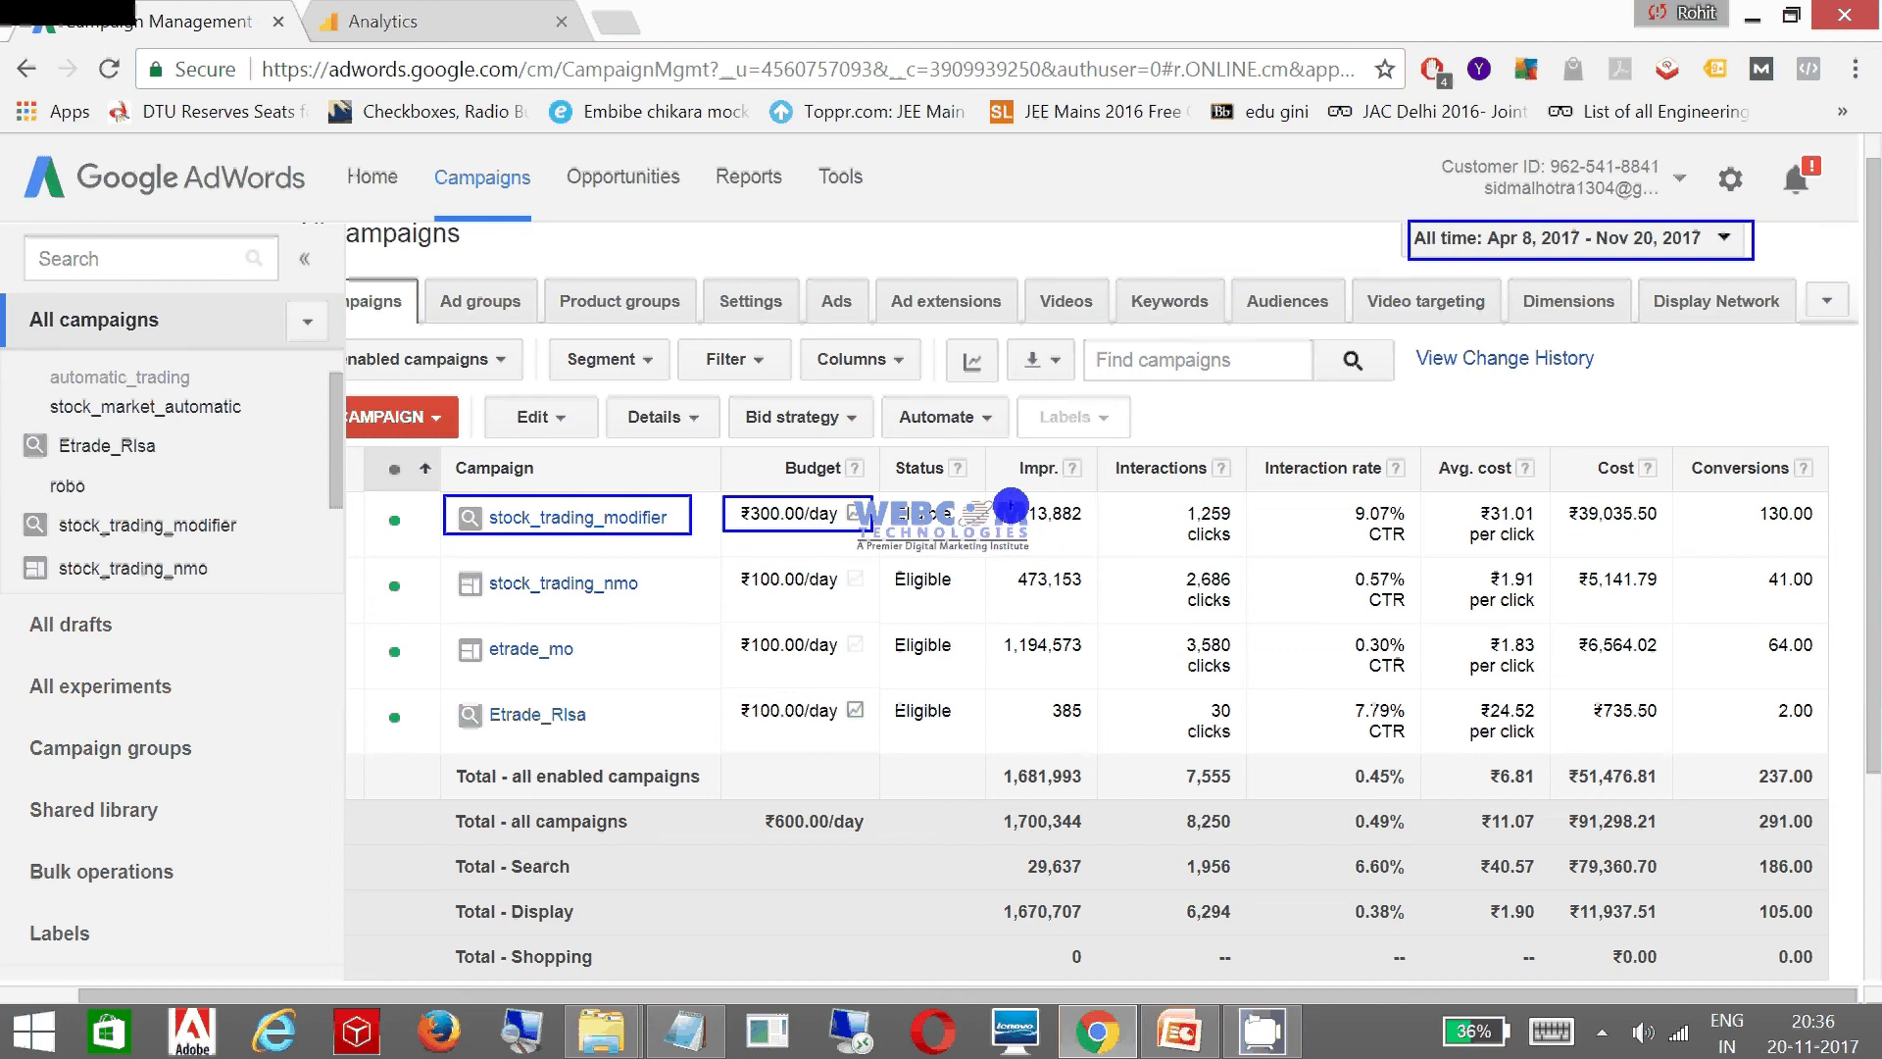
drag(1019, 497, 1103, 530)
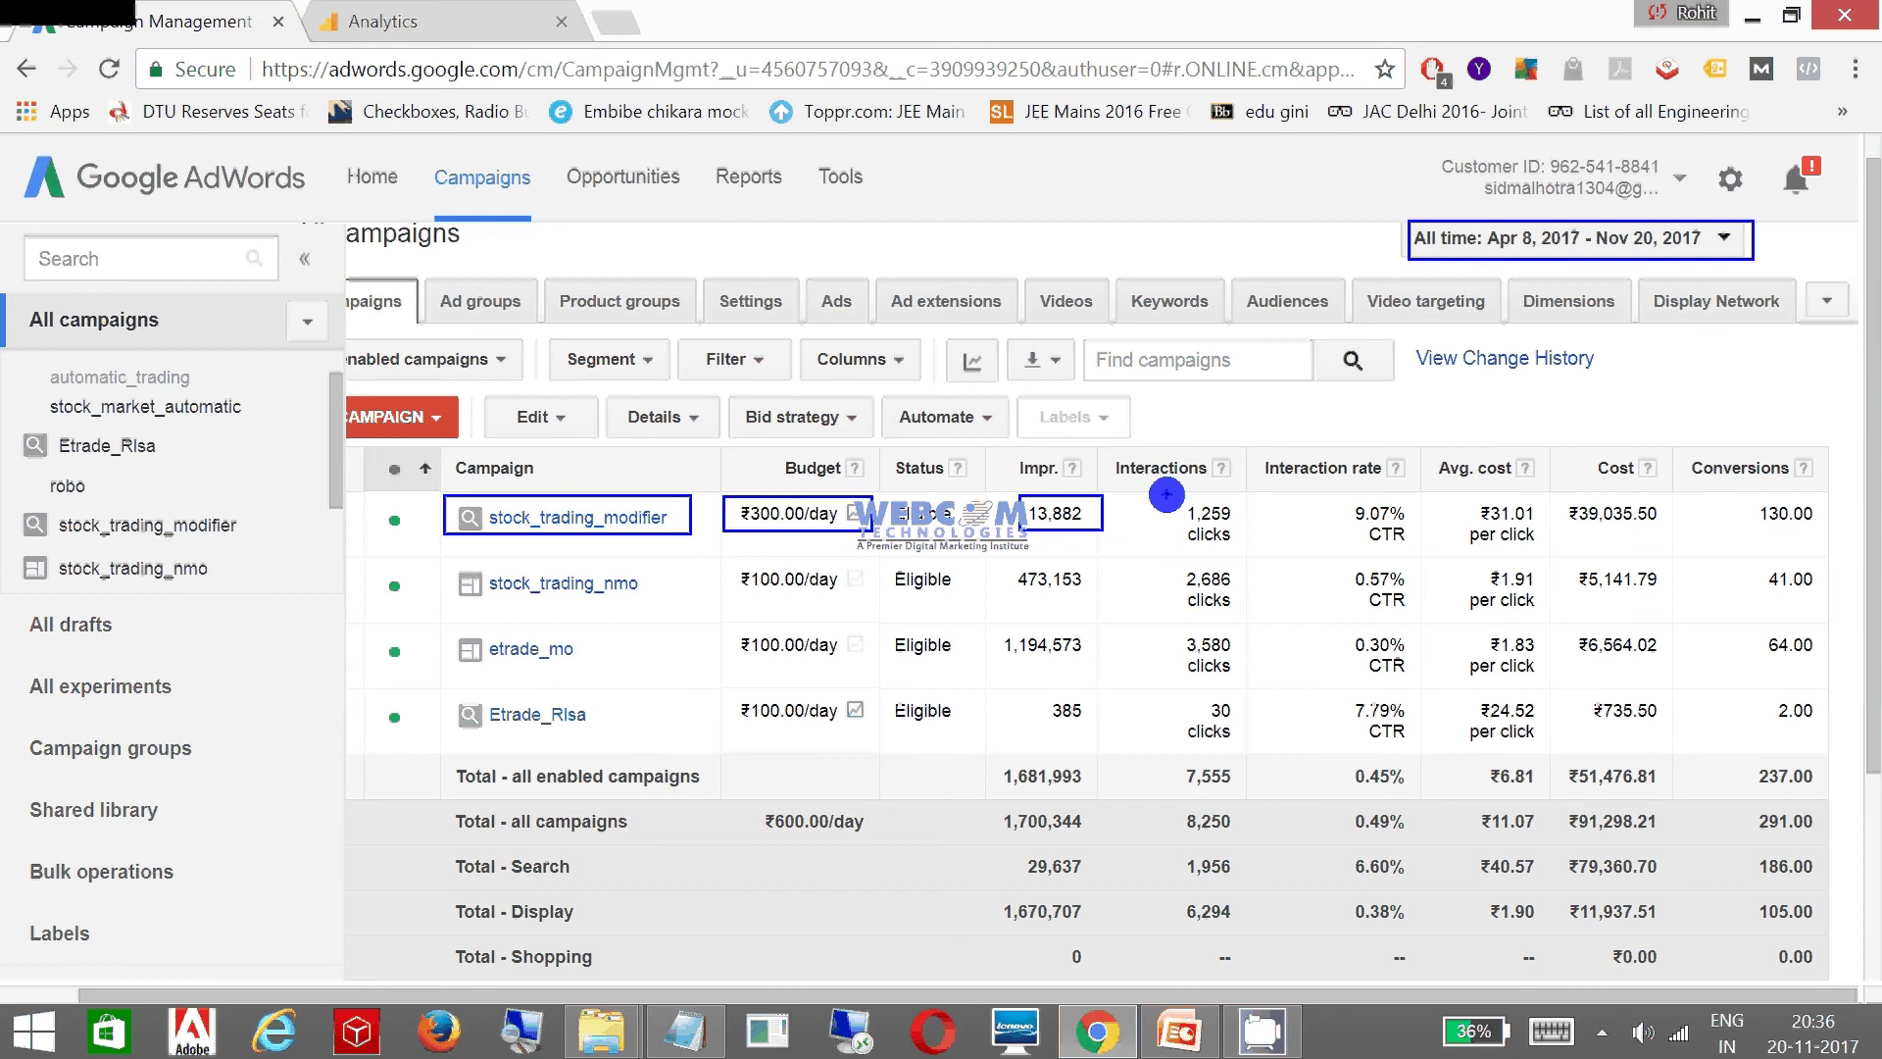
drag(1167, 496, 1248, 540)
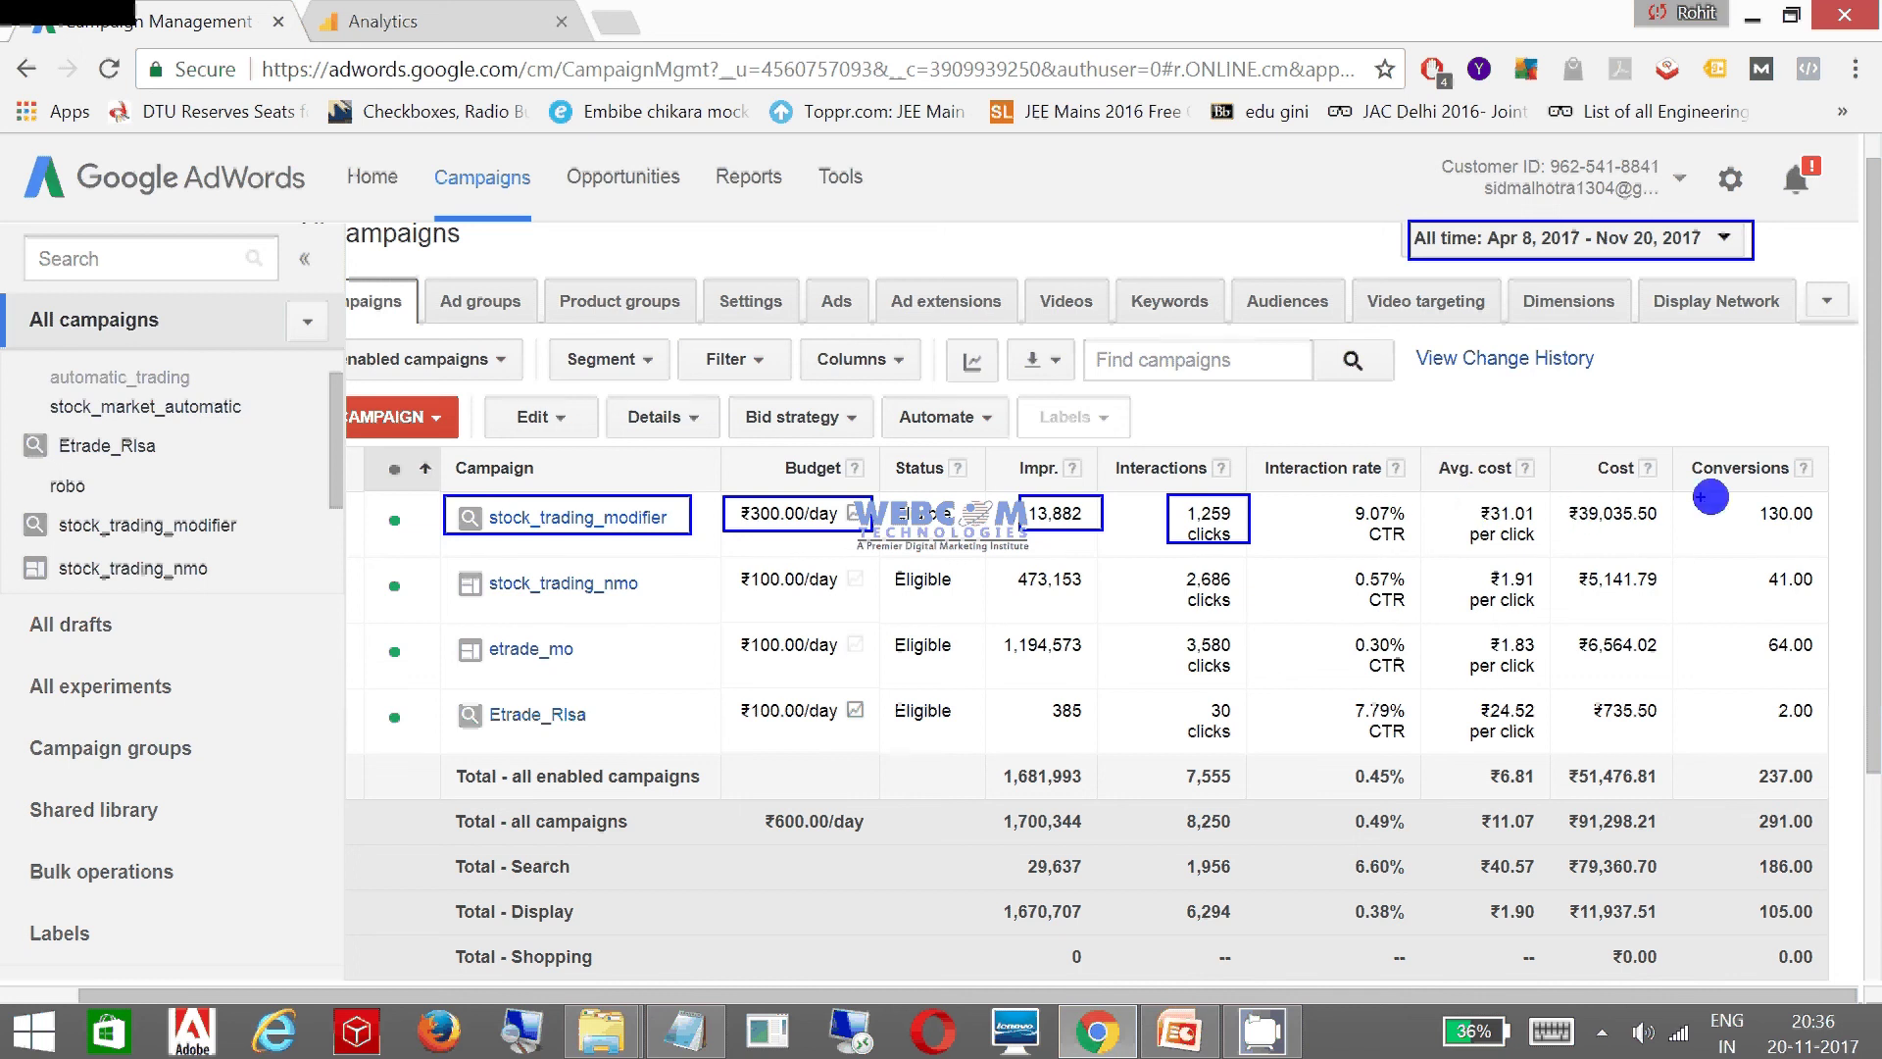
drag(1734, 494, 1834, 537)
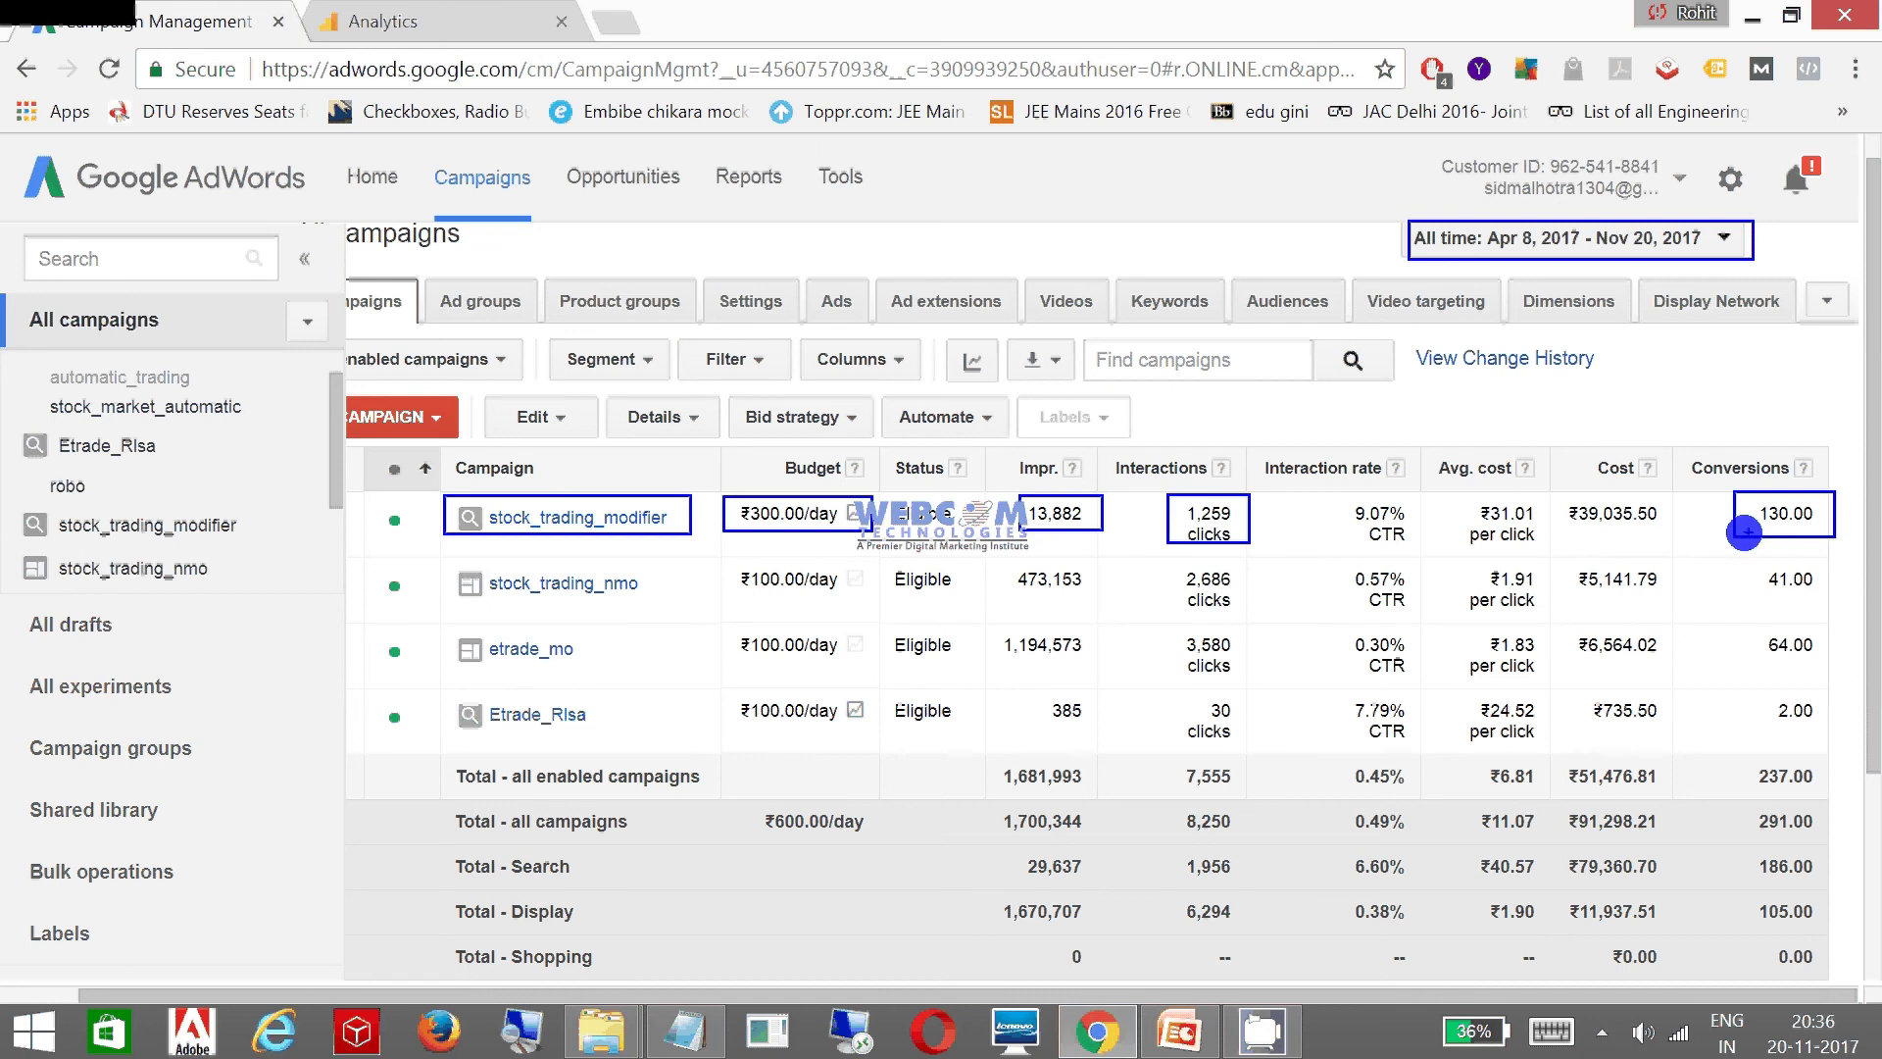
drag(1737, 537, 1646, 580)
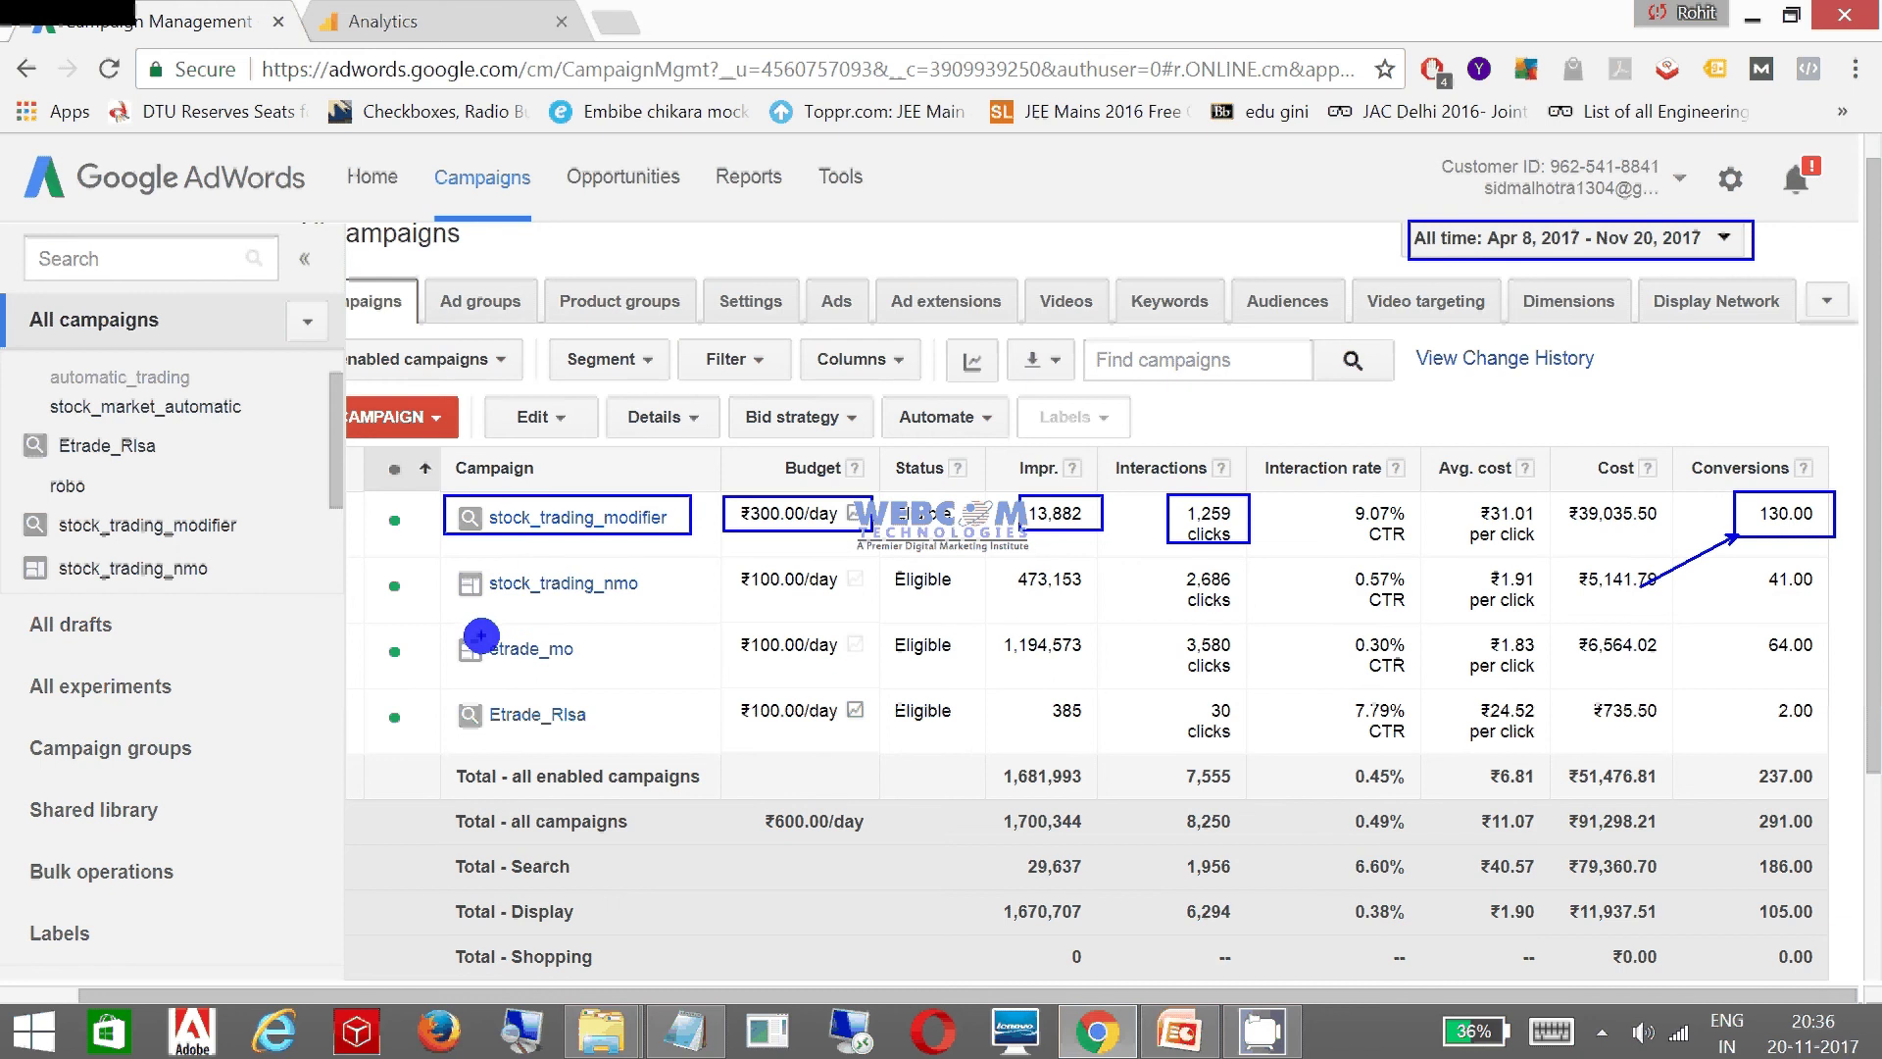
Mark etrade_mo's name, ₹100.00/day budget, ₹31.01 and ₹1.83 costs, 64.00 conversions, then clear everything
drag(458, 632, 591, 664)
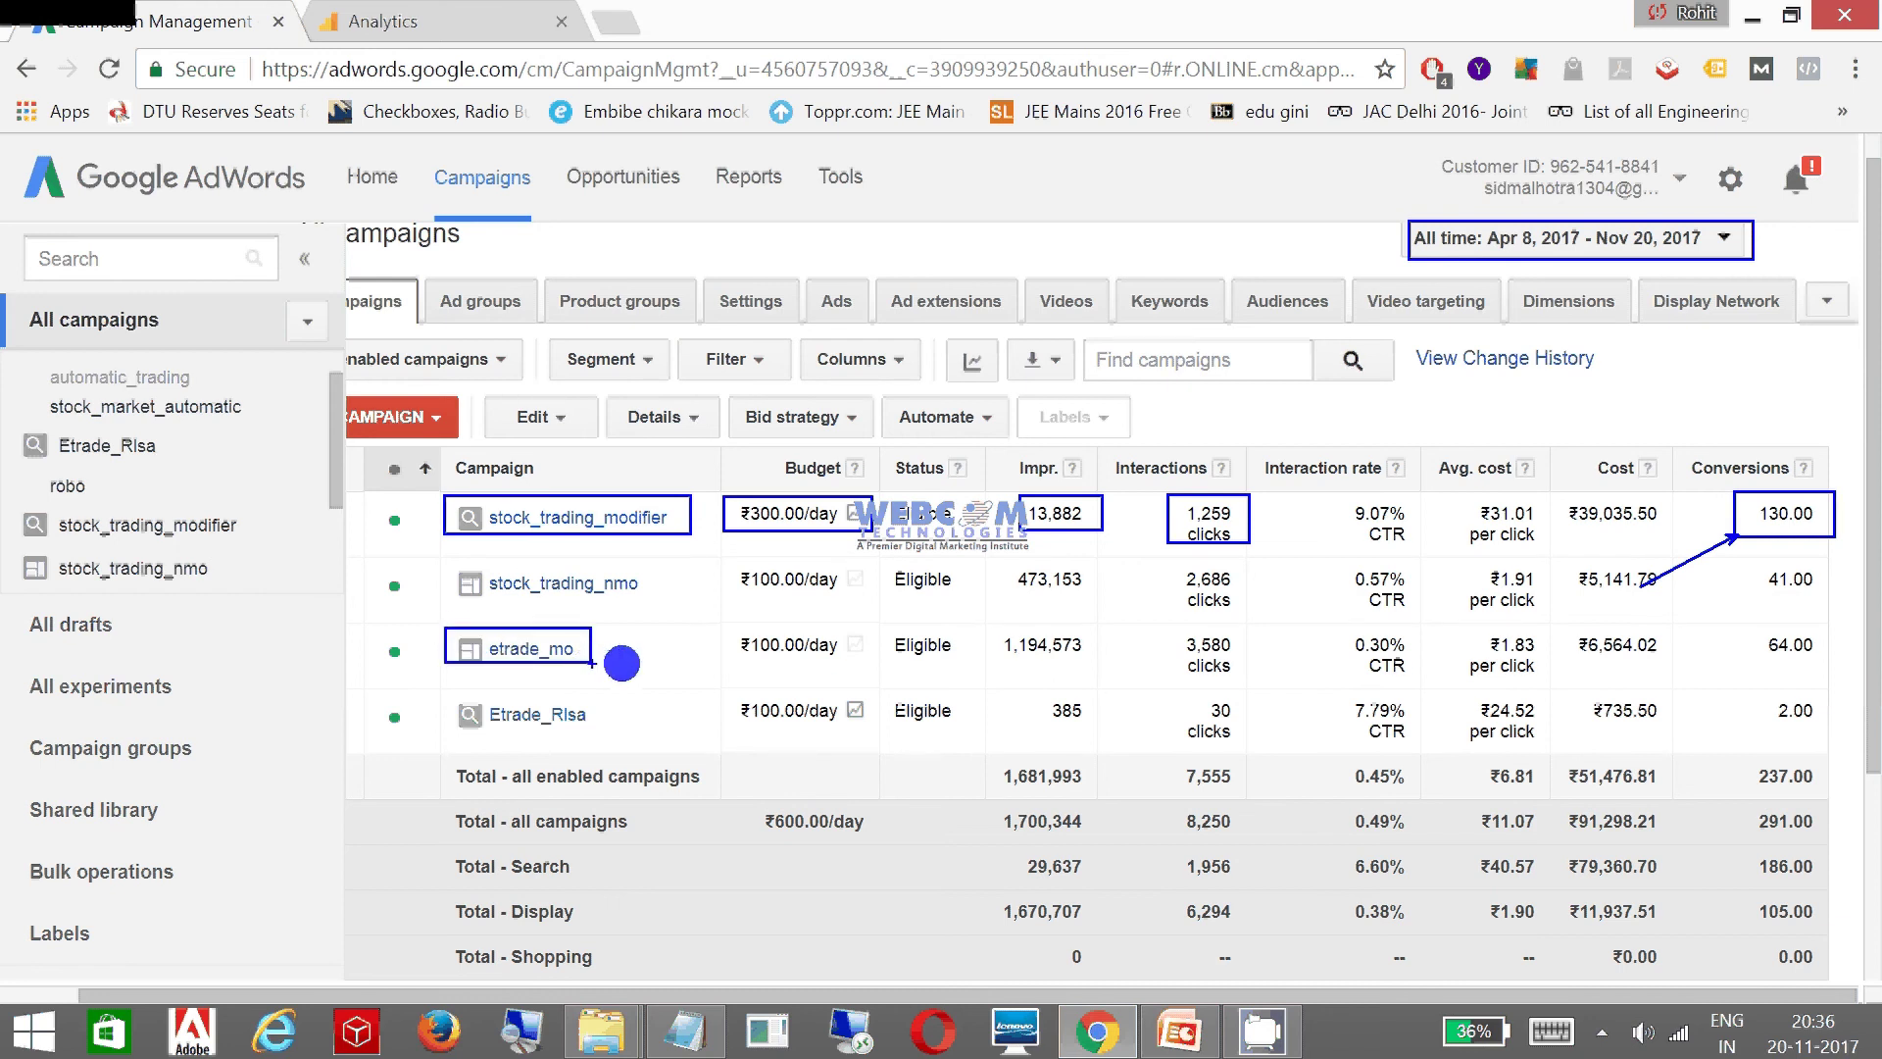
drag(726, 630, 849, 662)
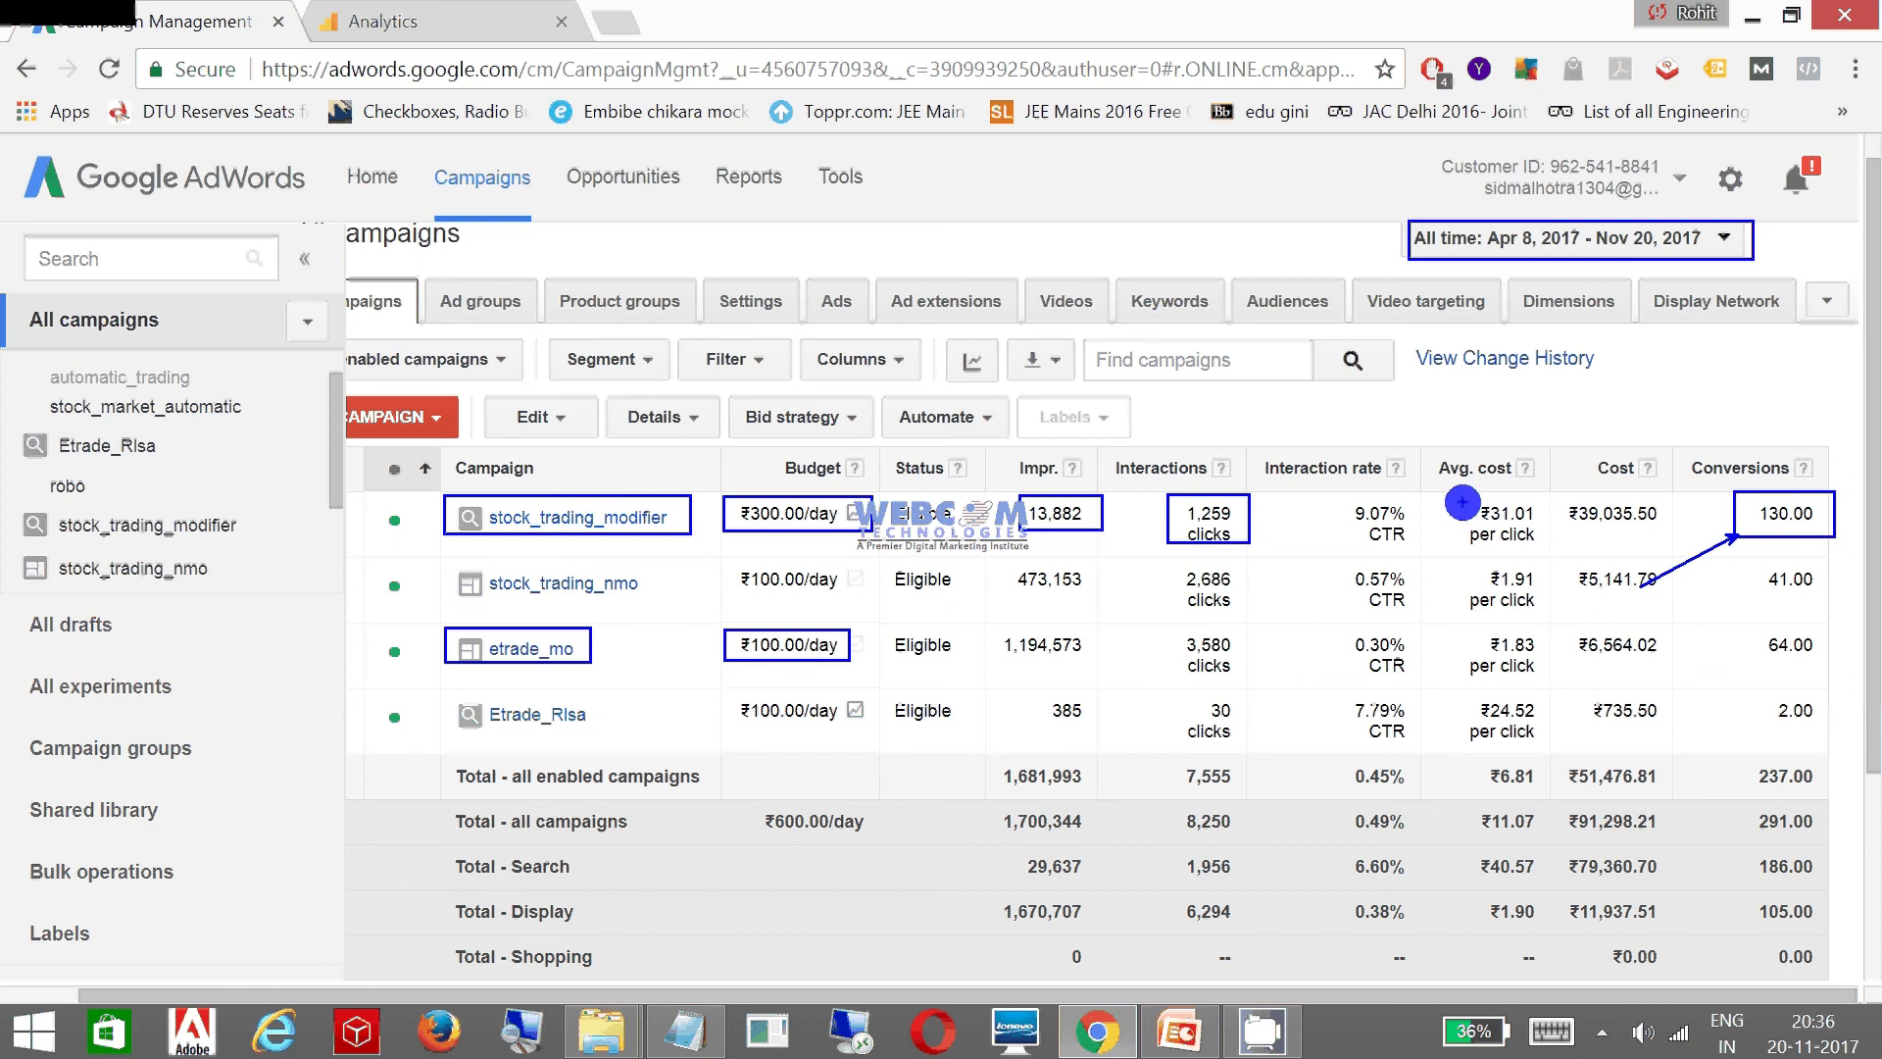
drag(1460, 502, 1527, 539)
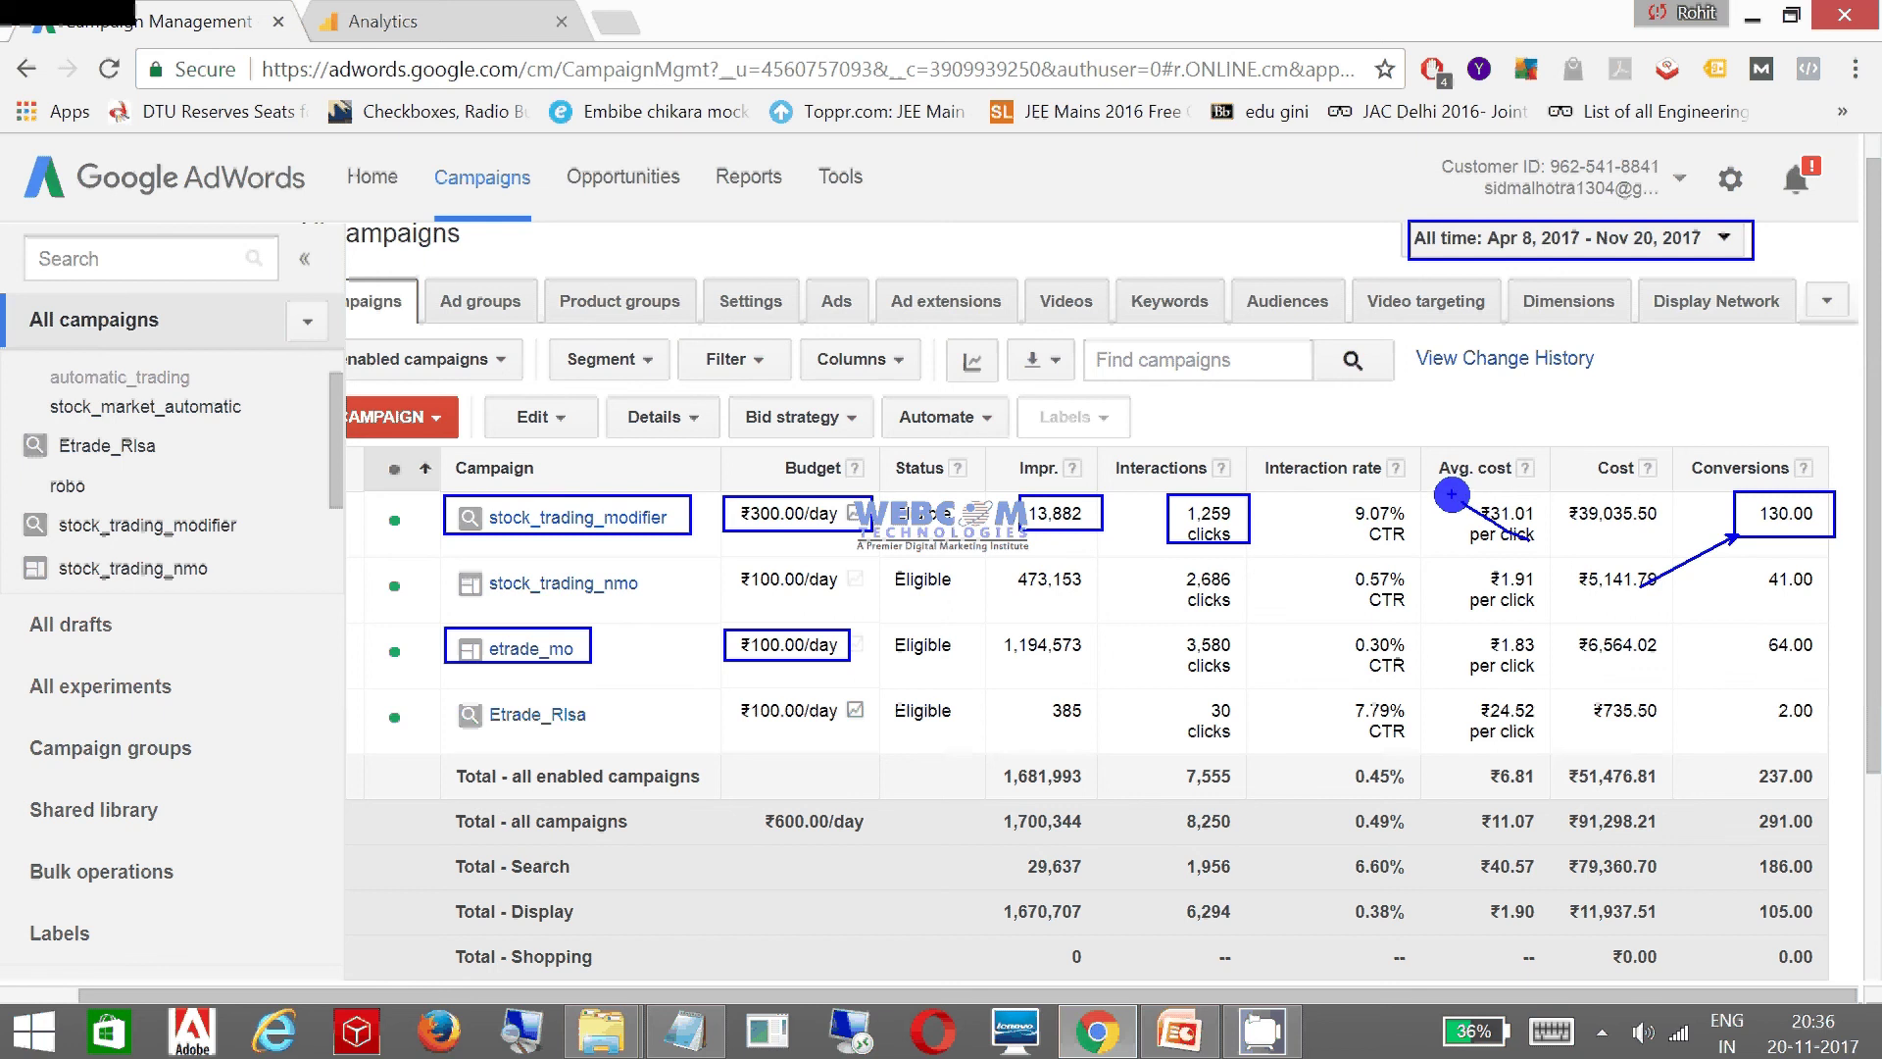
drag(1452, 495, 1541, 549)
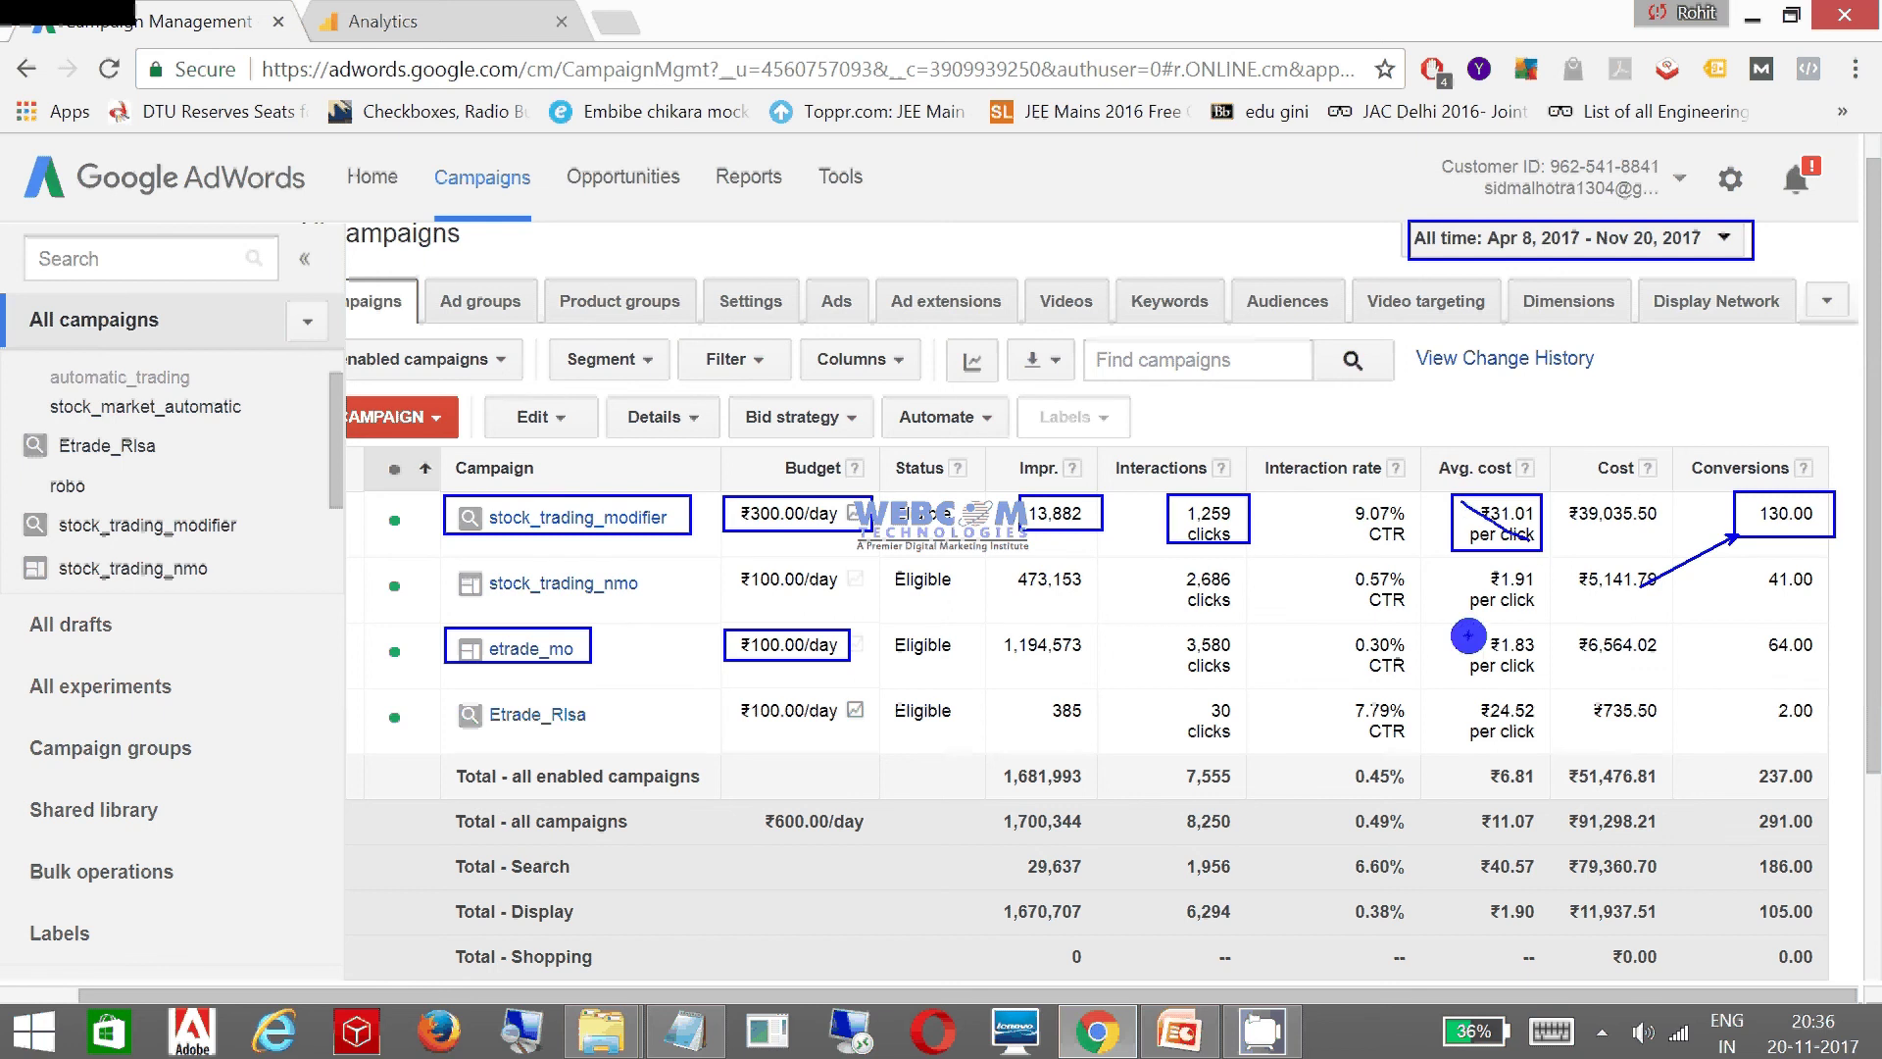
drag(1467, 635, 1567, 691)
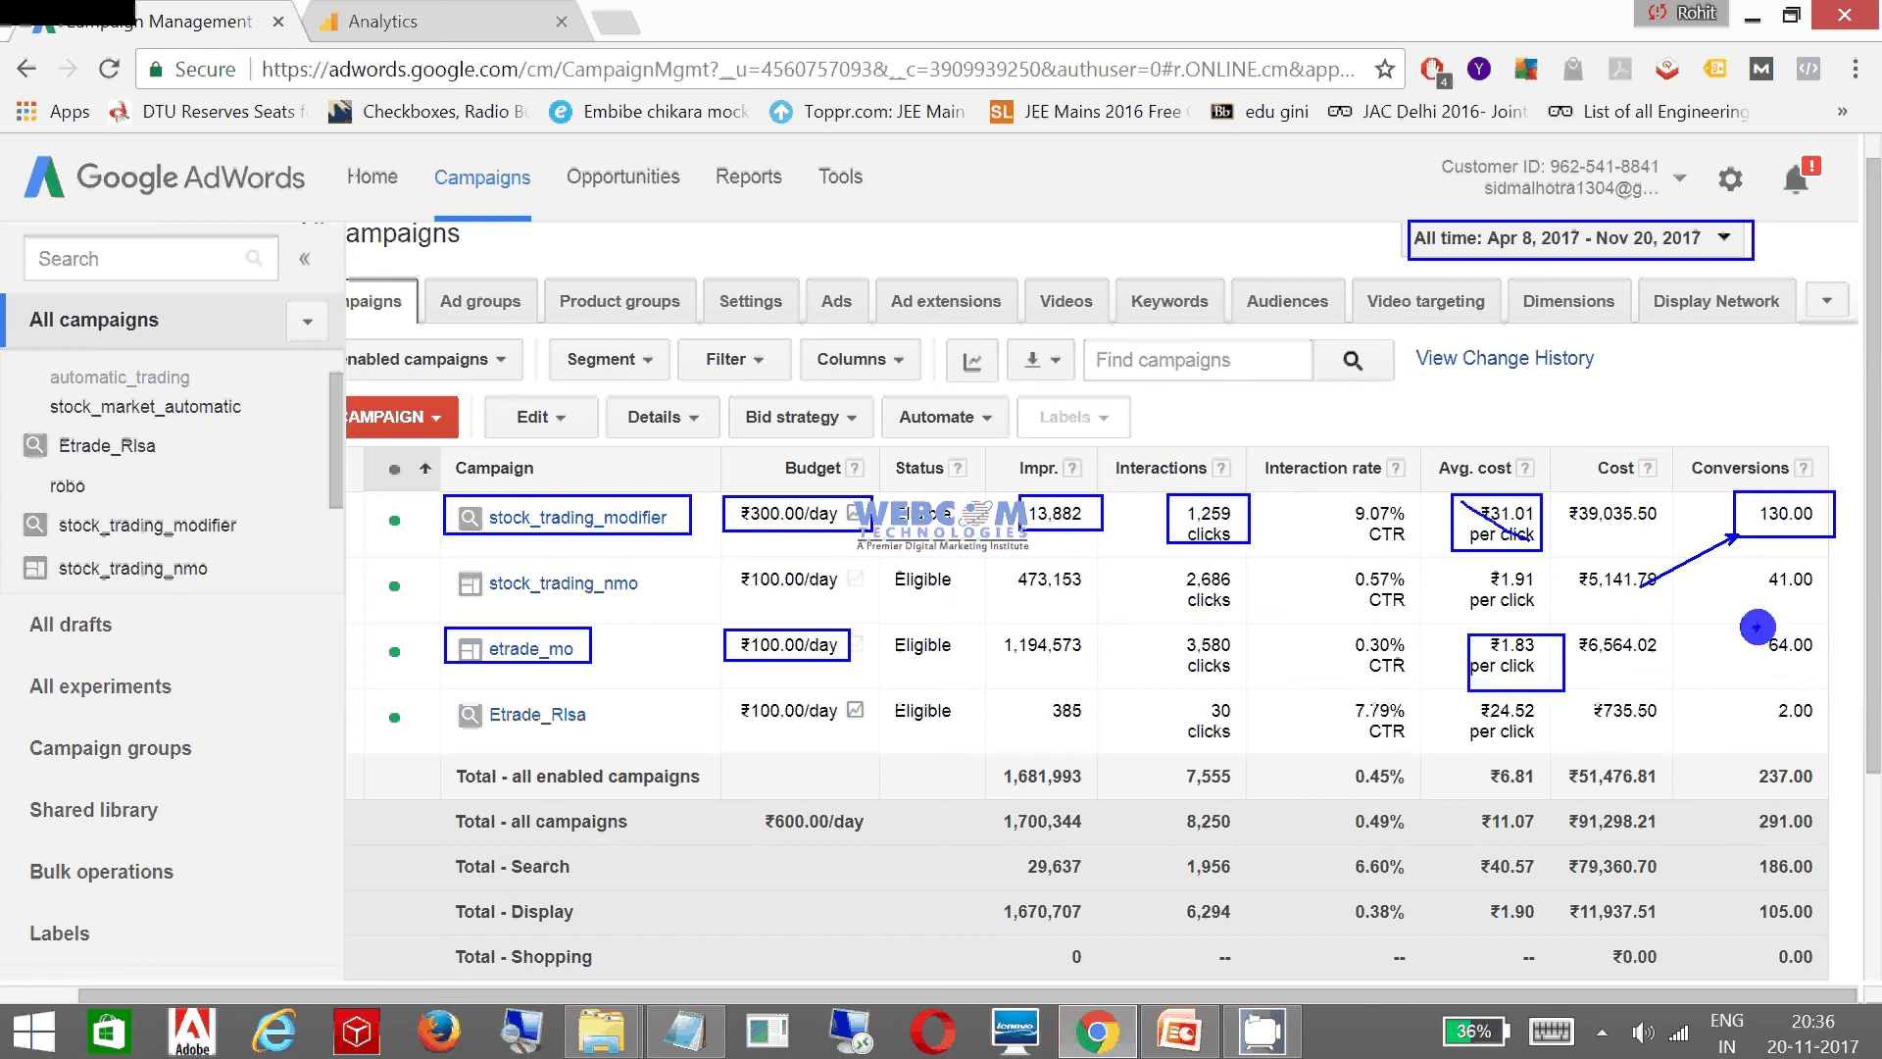
drag(1749, 624, 1828, 671)
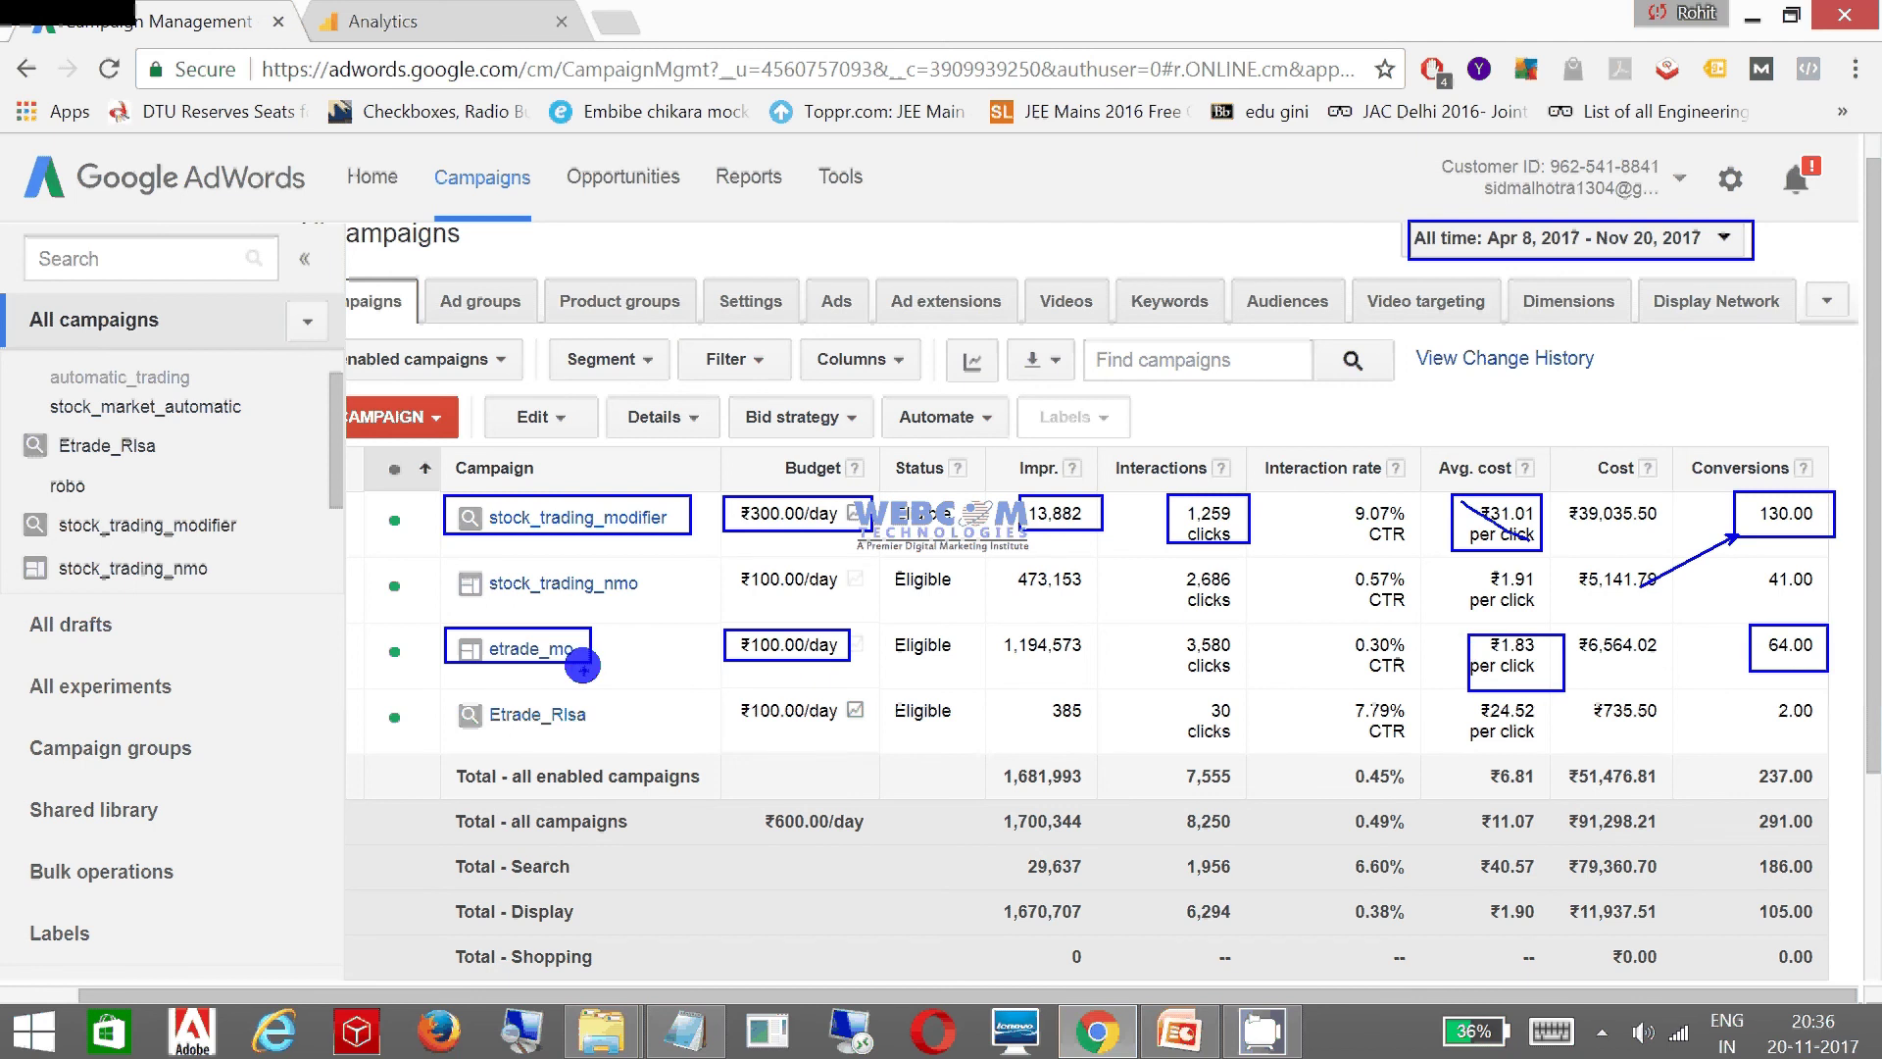
mouse_move(598, 645)
mouse_down()
mouse_move(623, 663)
mouse_move(703, 633)
mouse_up()
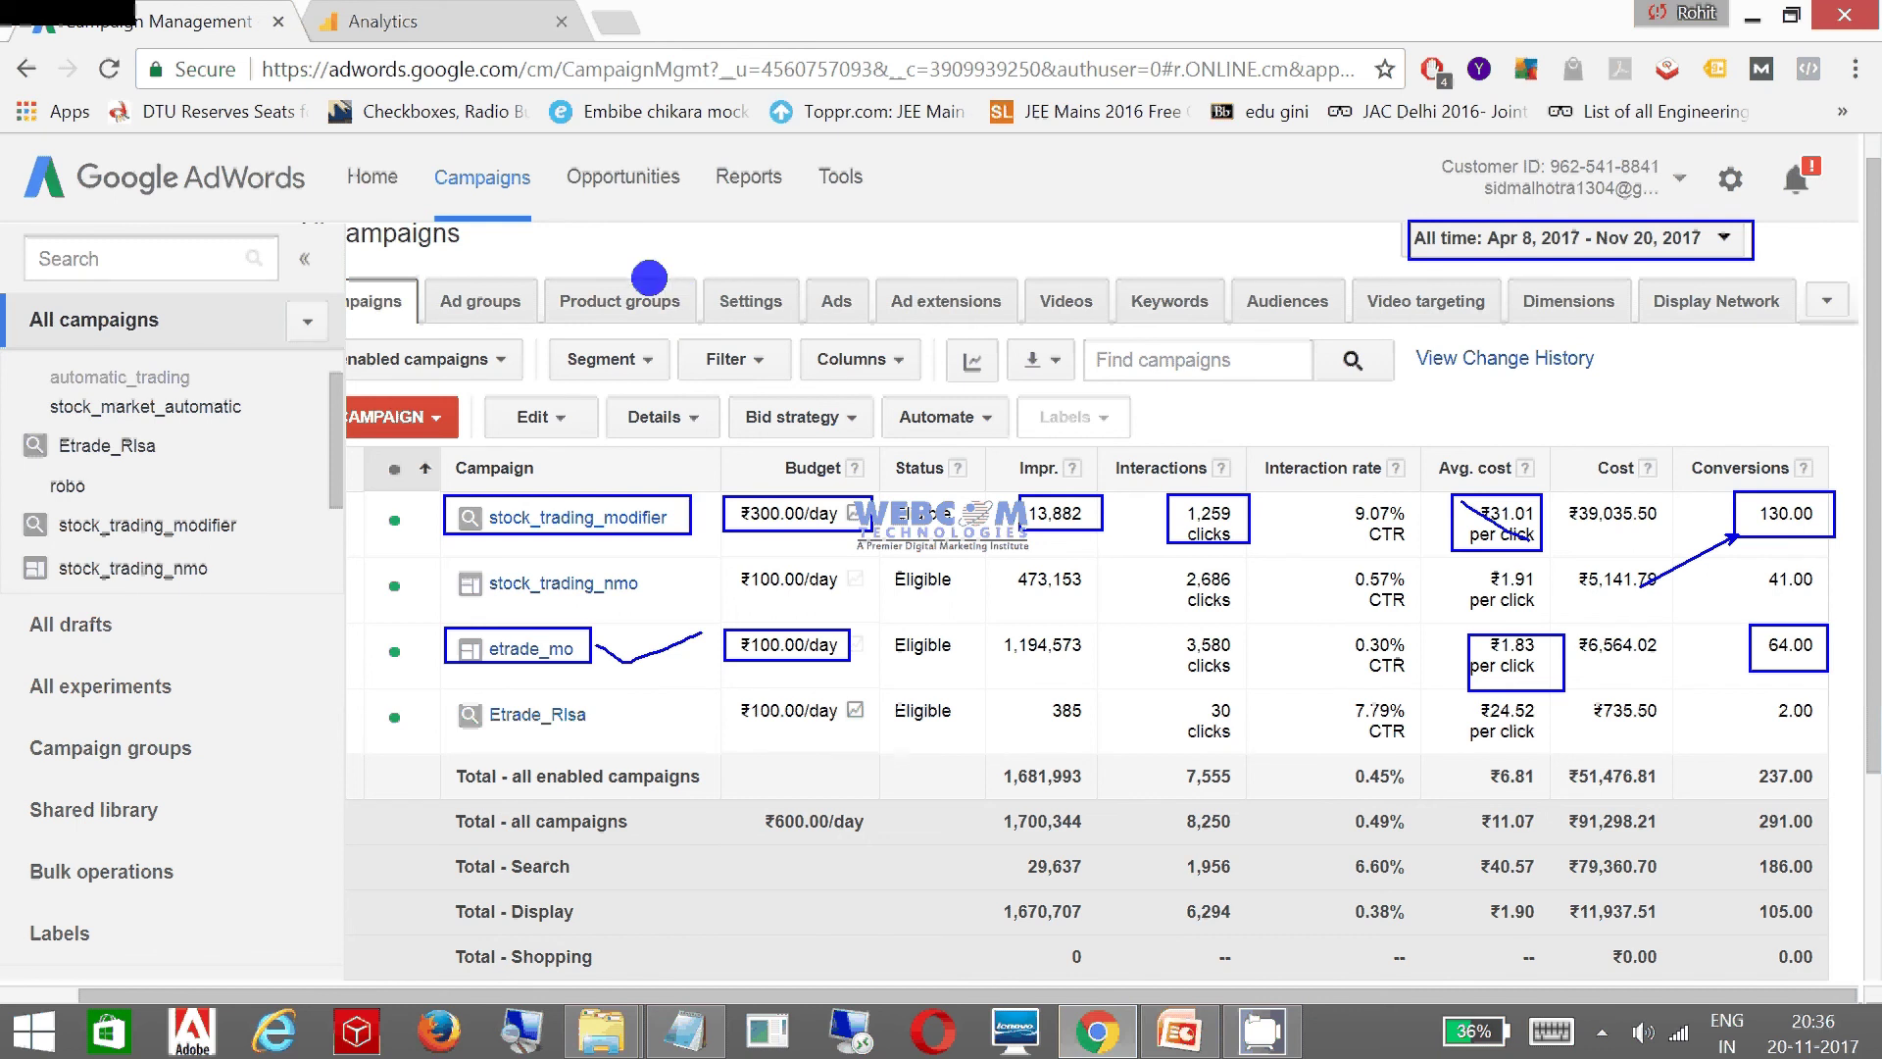
key(Escape)
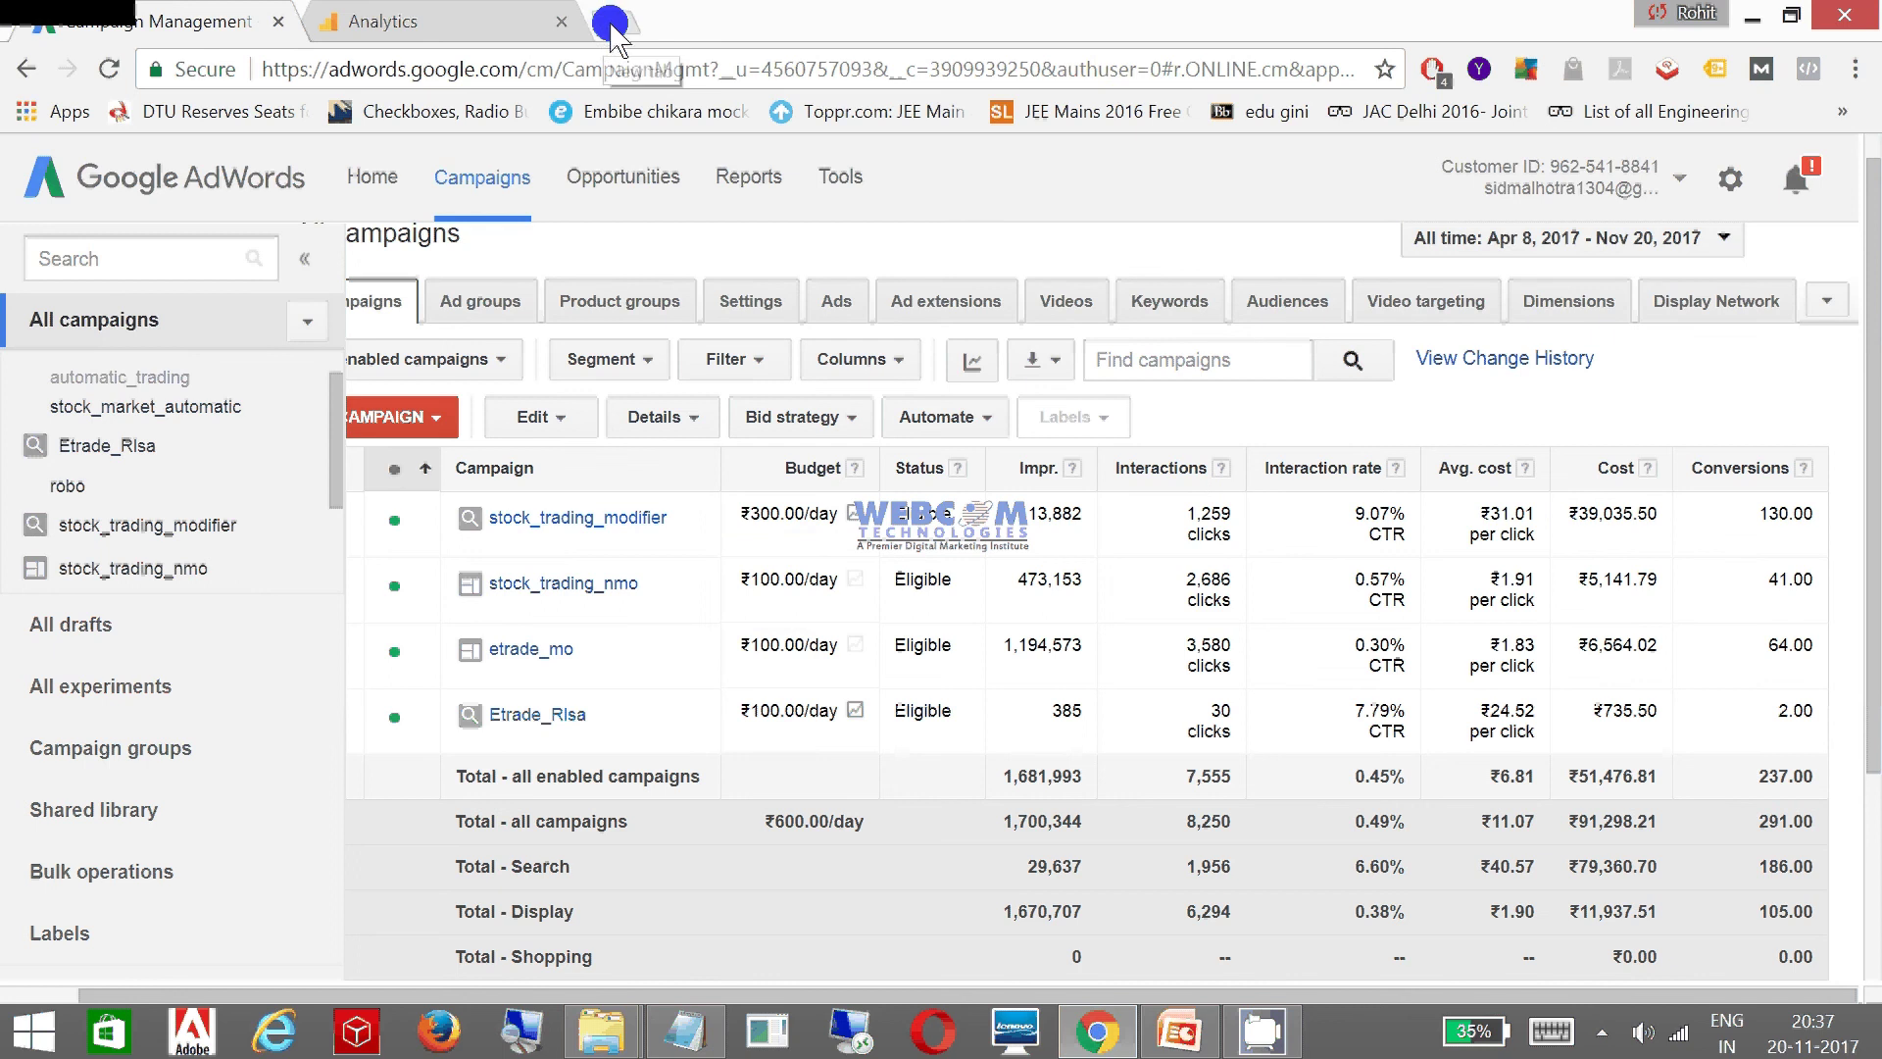
Search Google for 'stock market trading software' in a new tab and scroll to the ads
click(610, 24)
text(www)
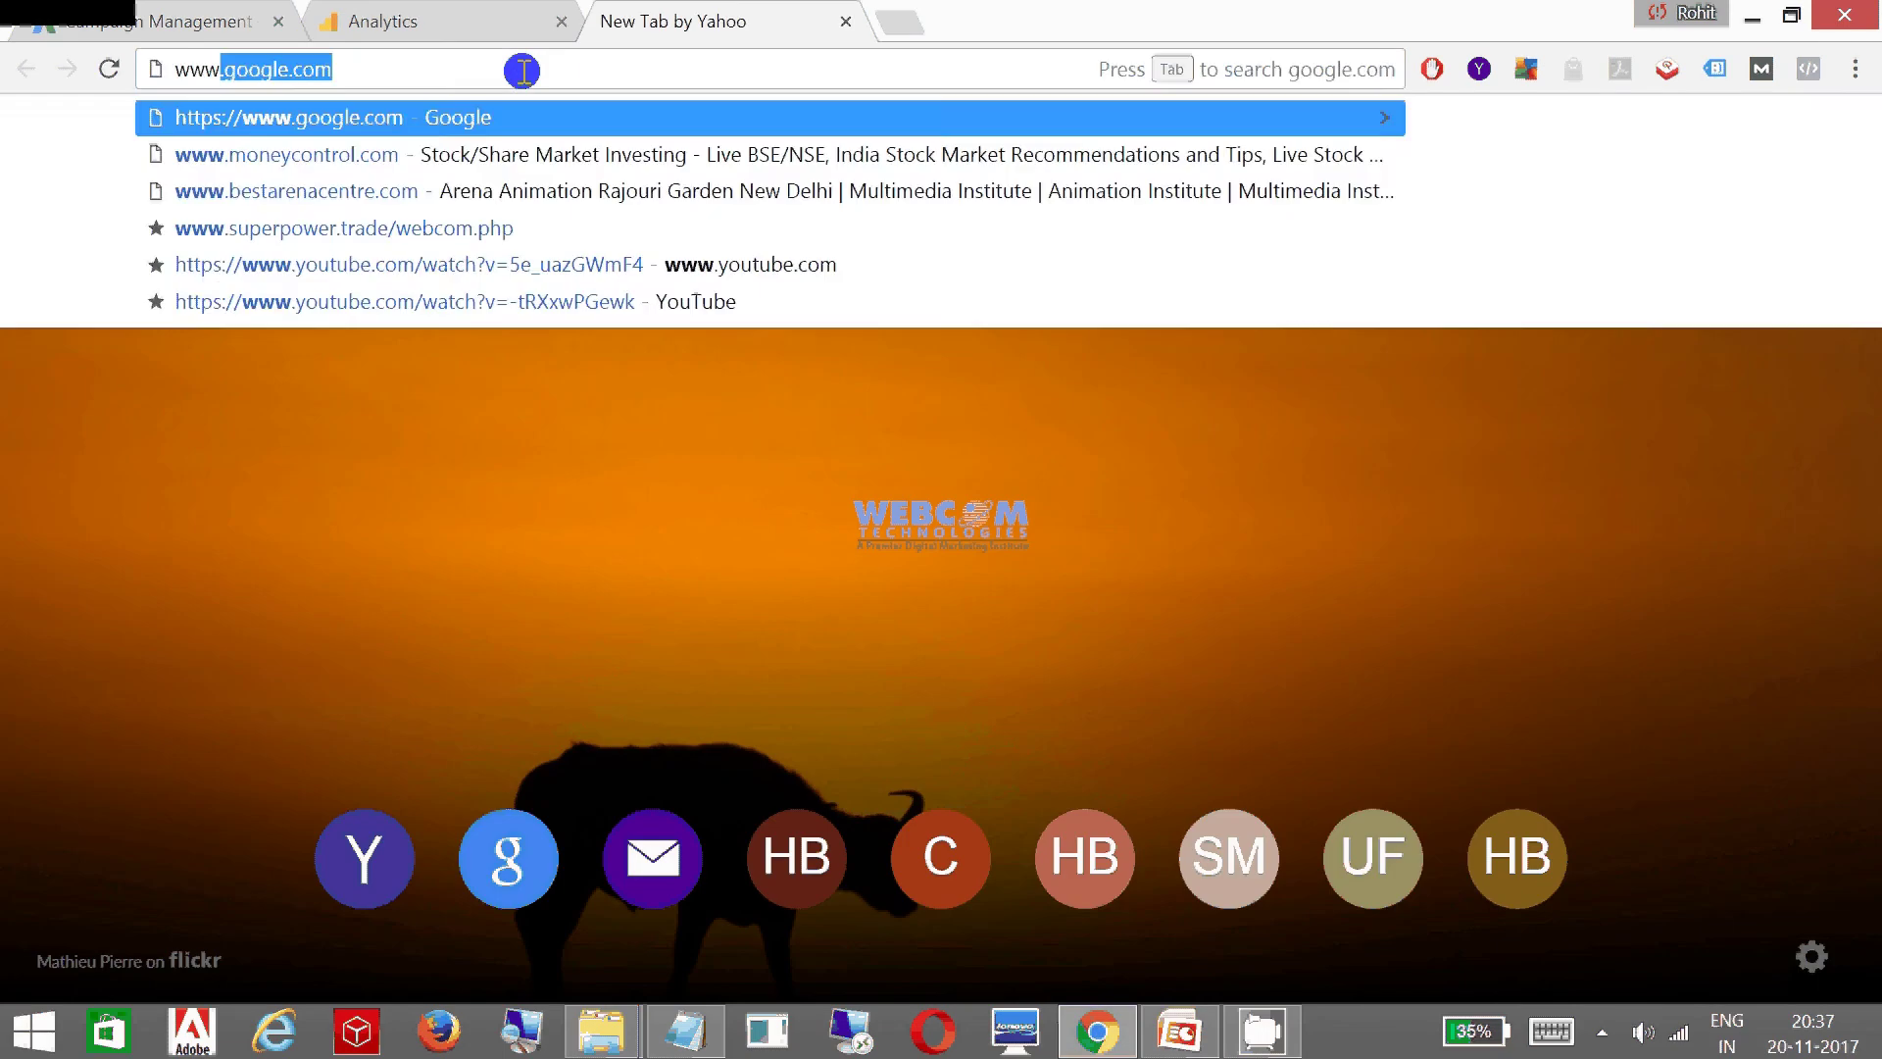
key(Return)
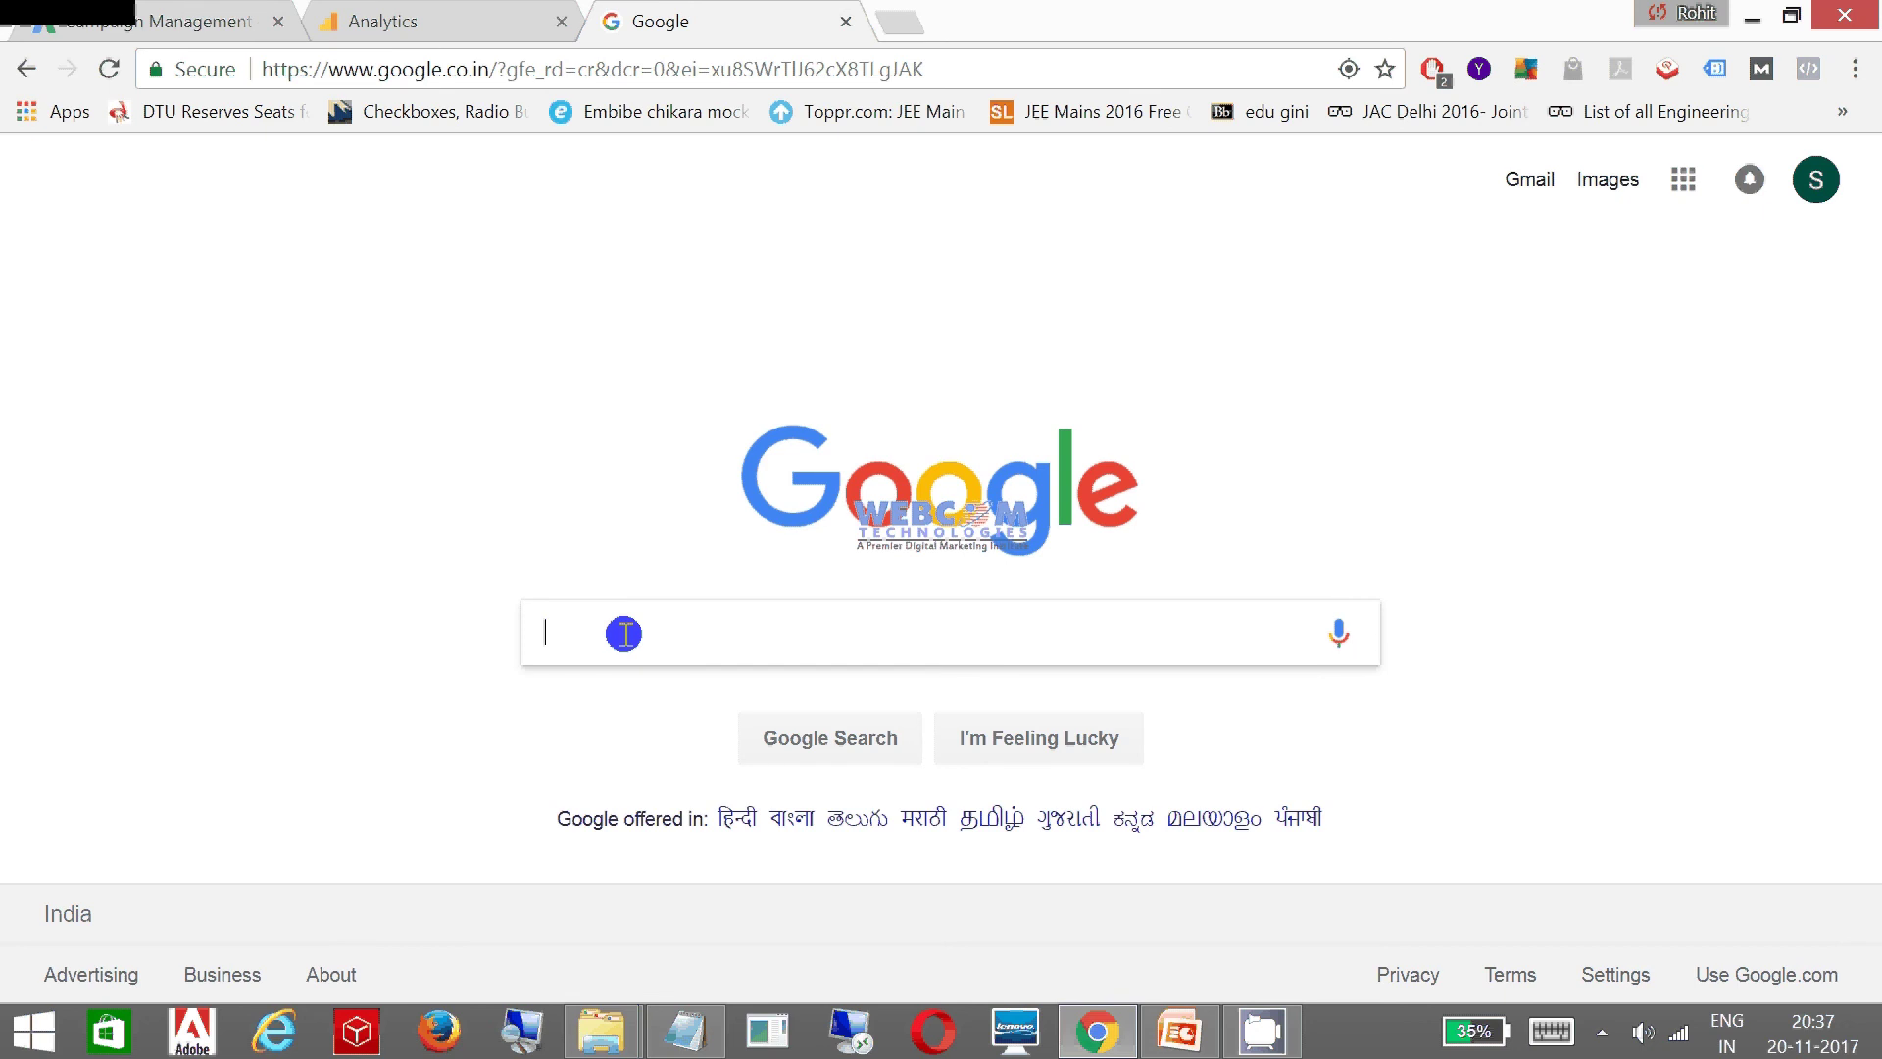
text(stock market tr)
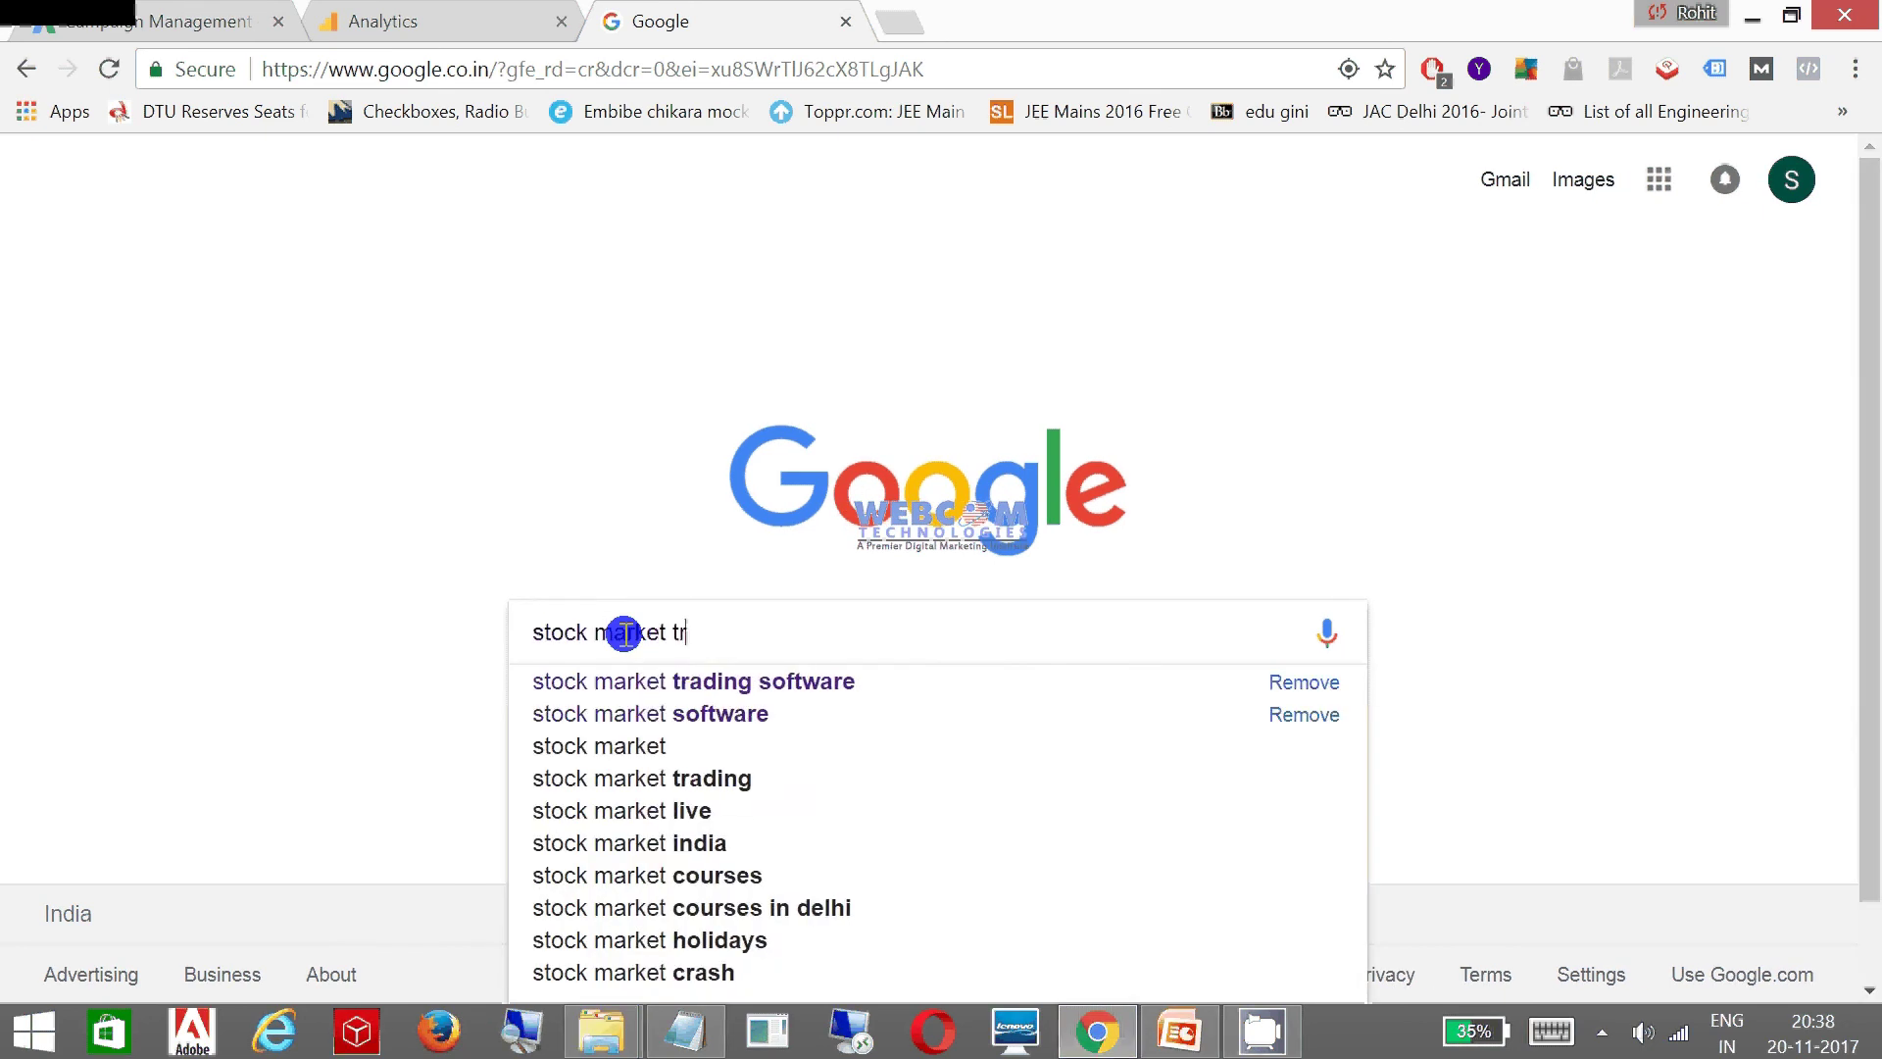
text(ading software)
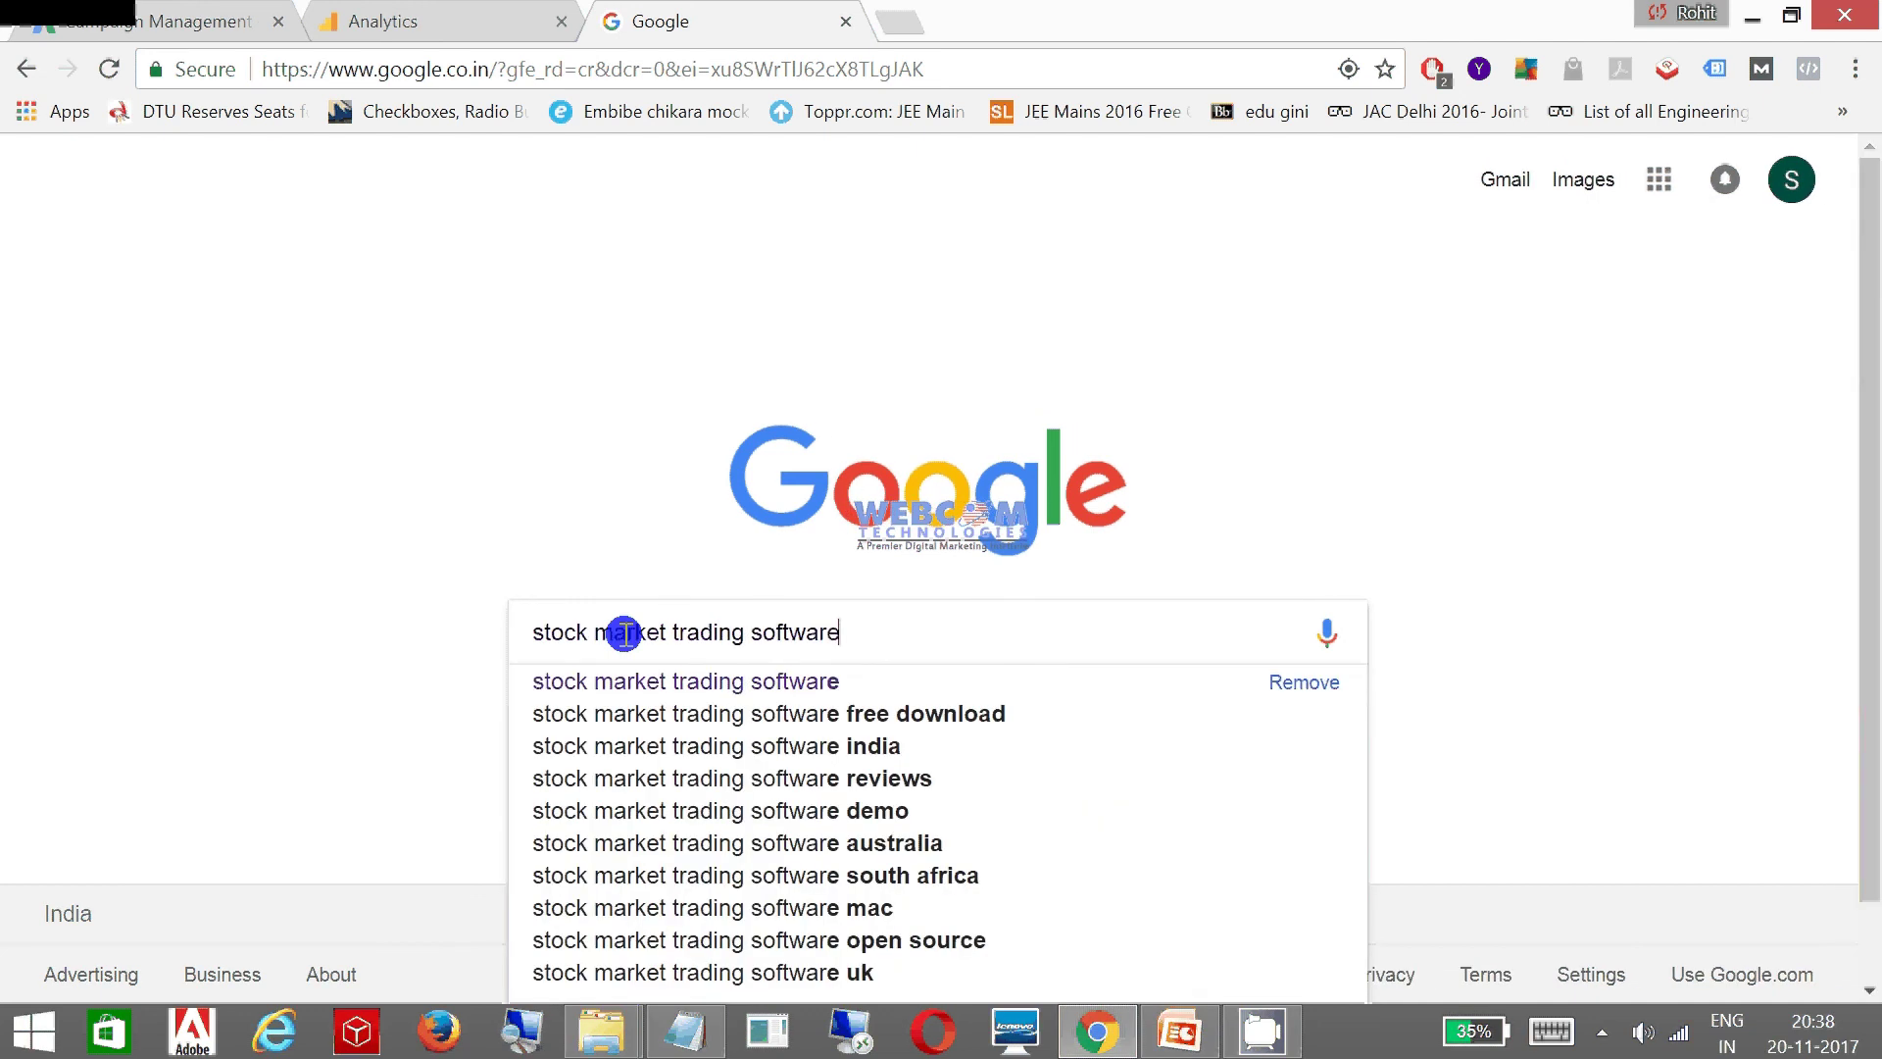
key(Return)
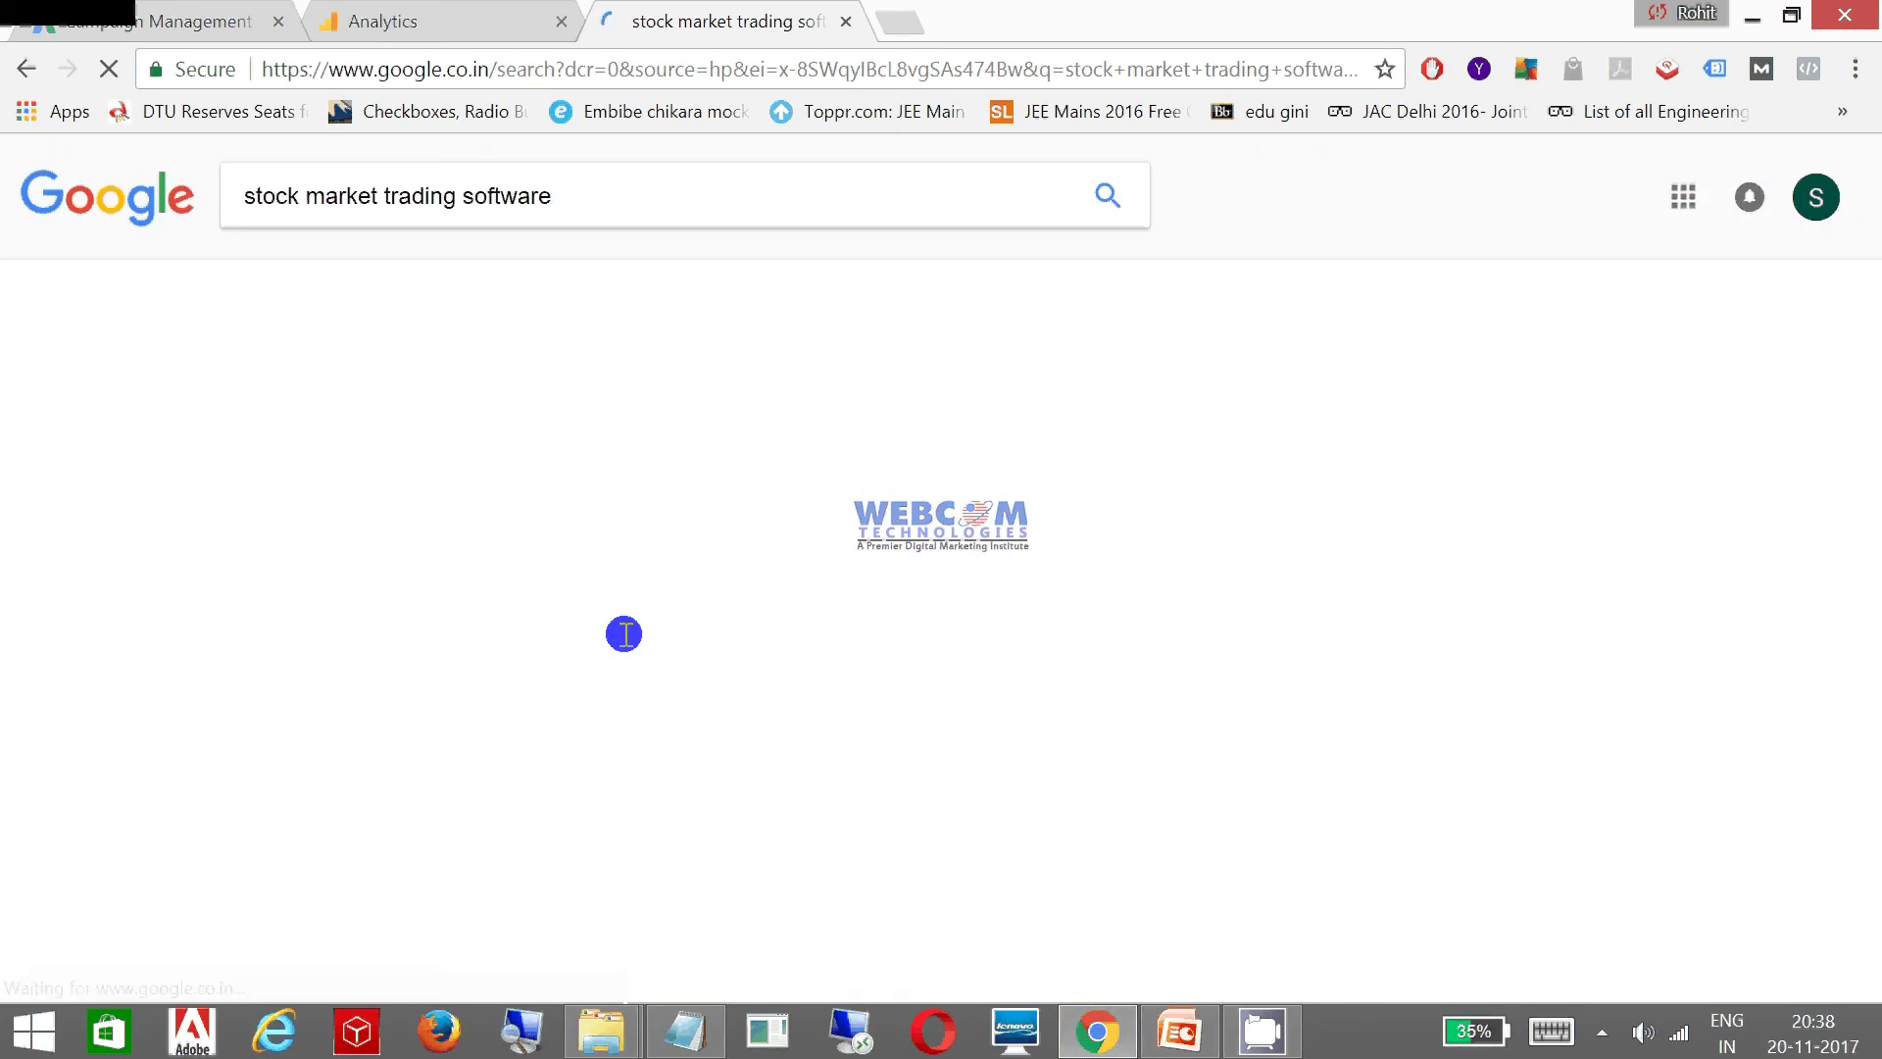
scroll(634, 644, down, 1)
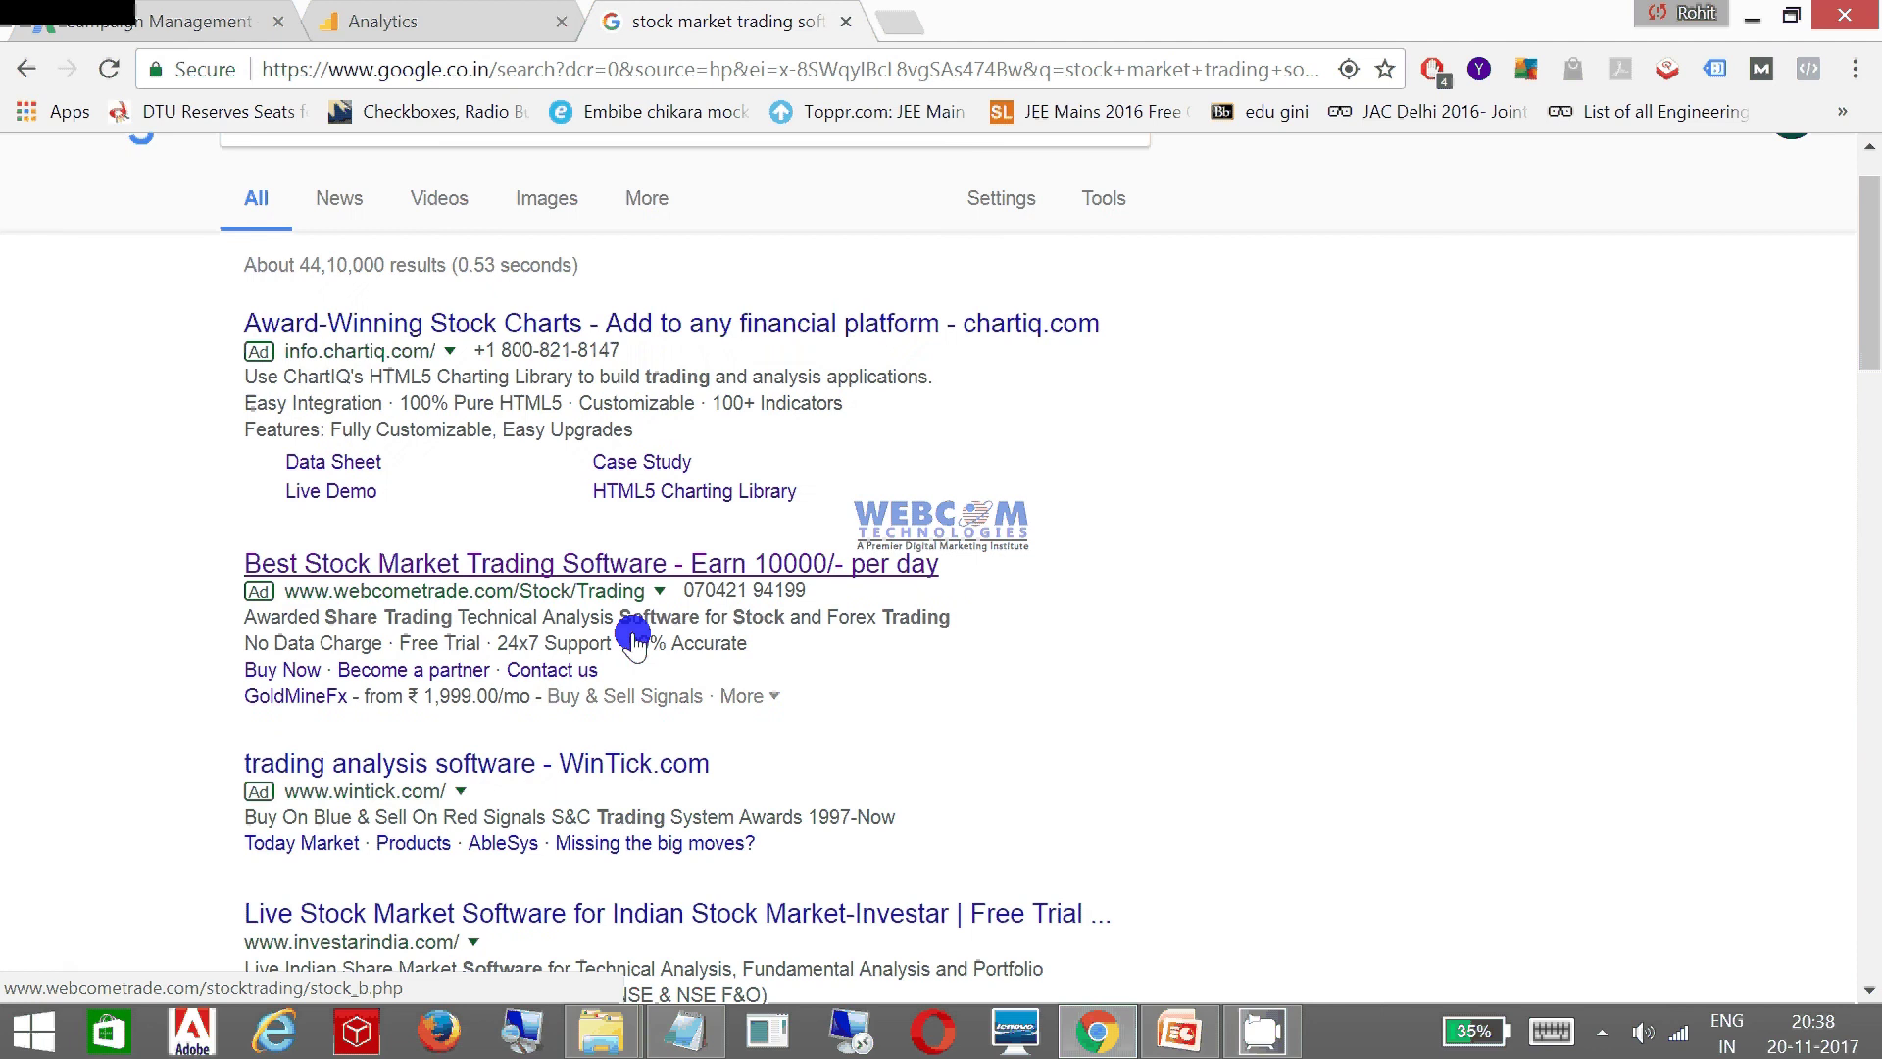
scroll(633, 644, down, 4)
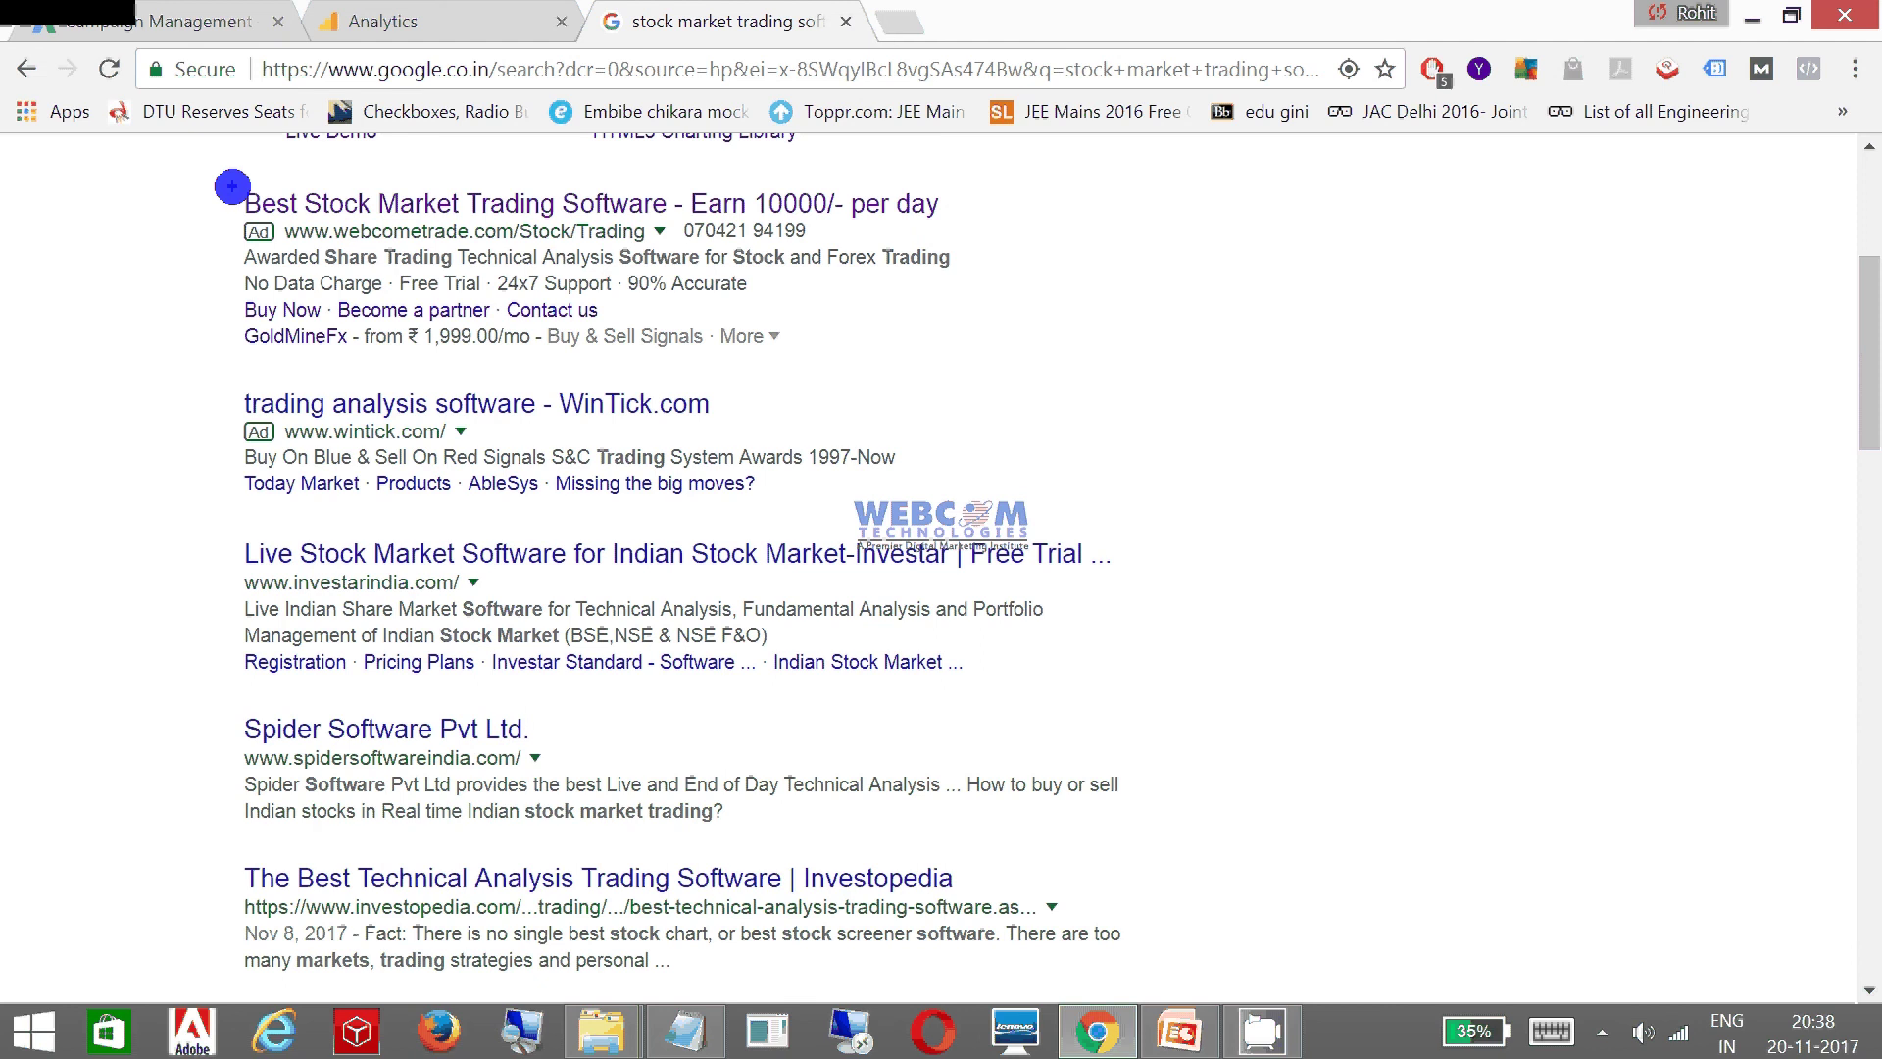
Box the webcometrade ad, its phone number and display URL, underline its links, then clear
drag(232, 187, 984, 351)
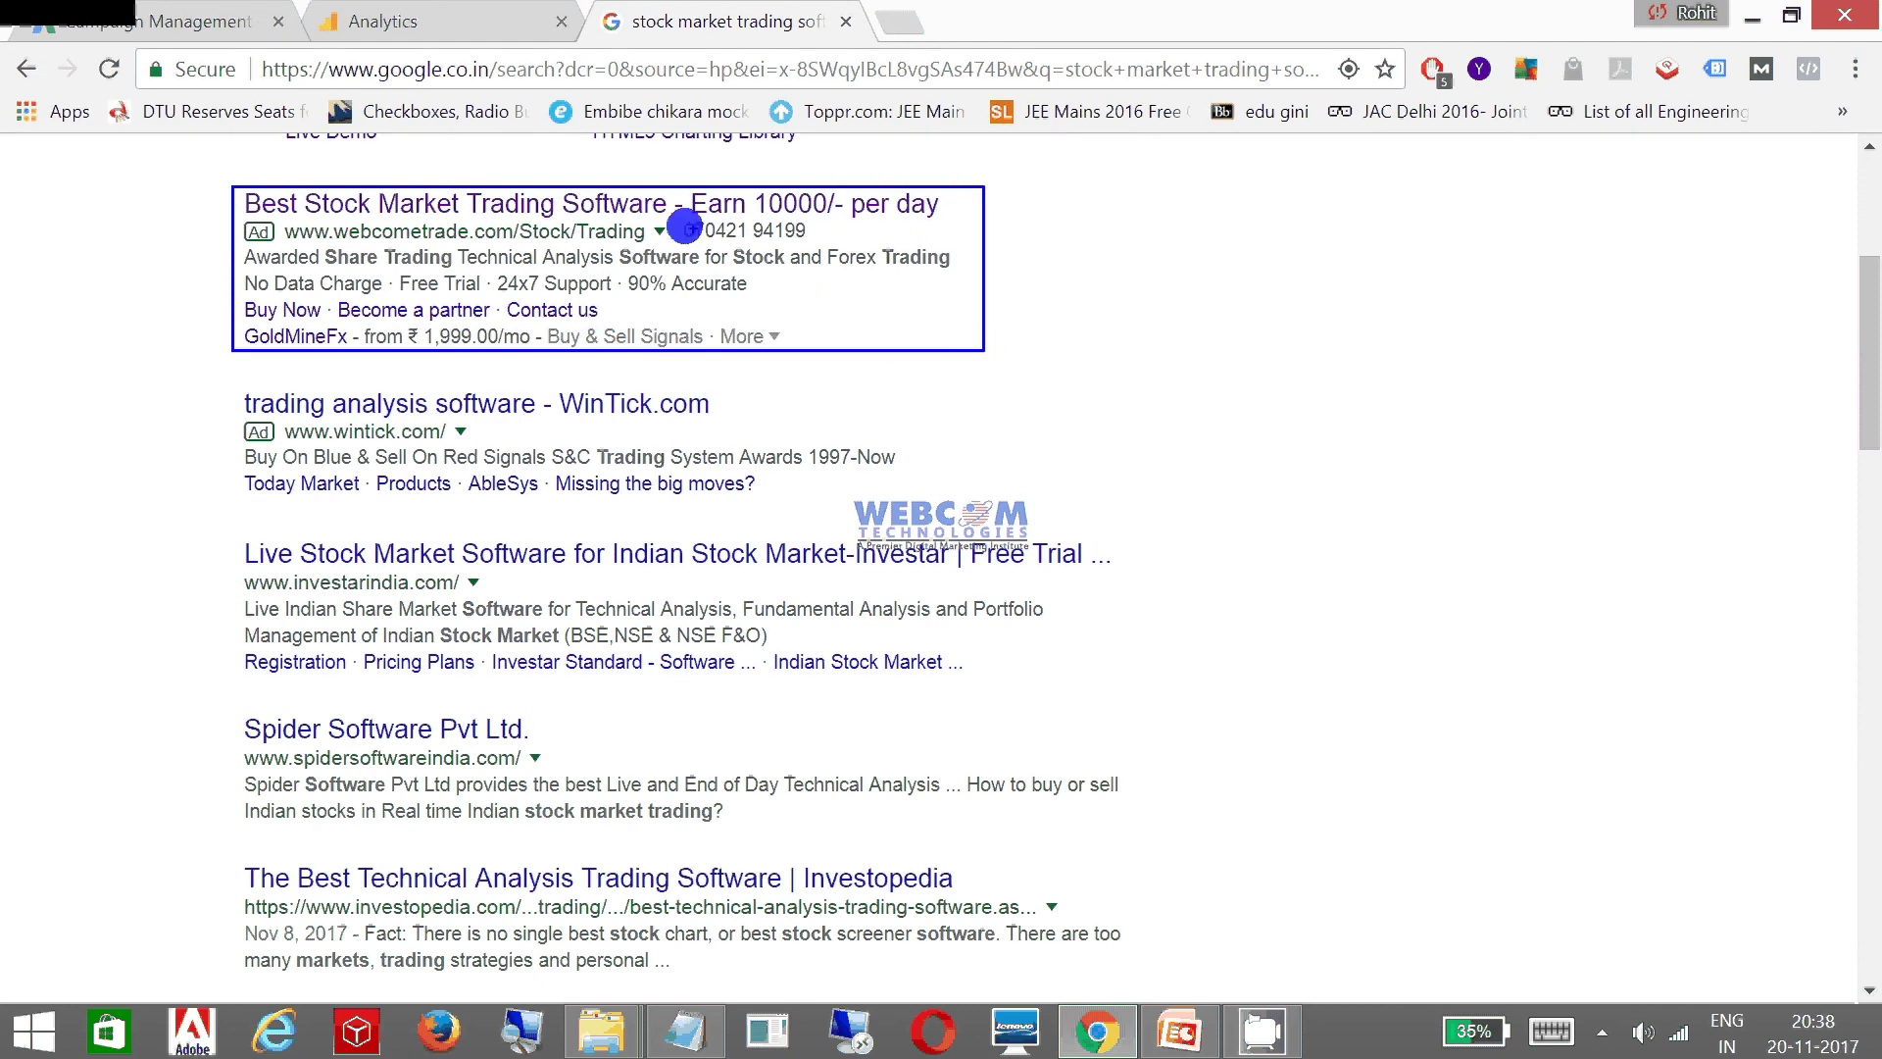
drag(675, 222, 787, 251)
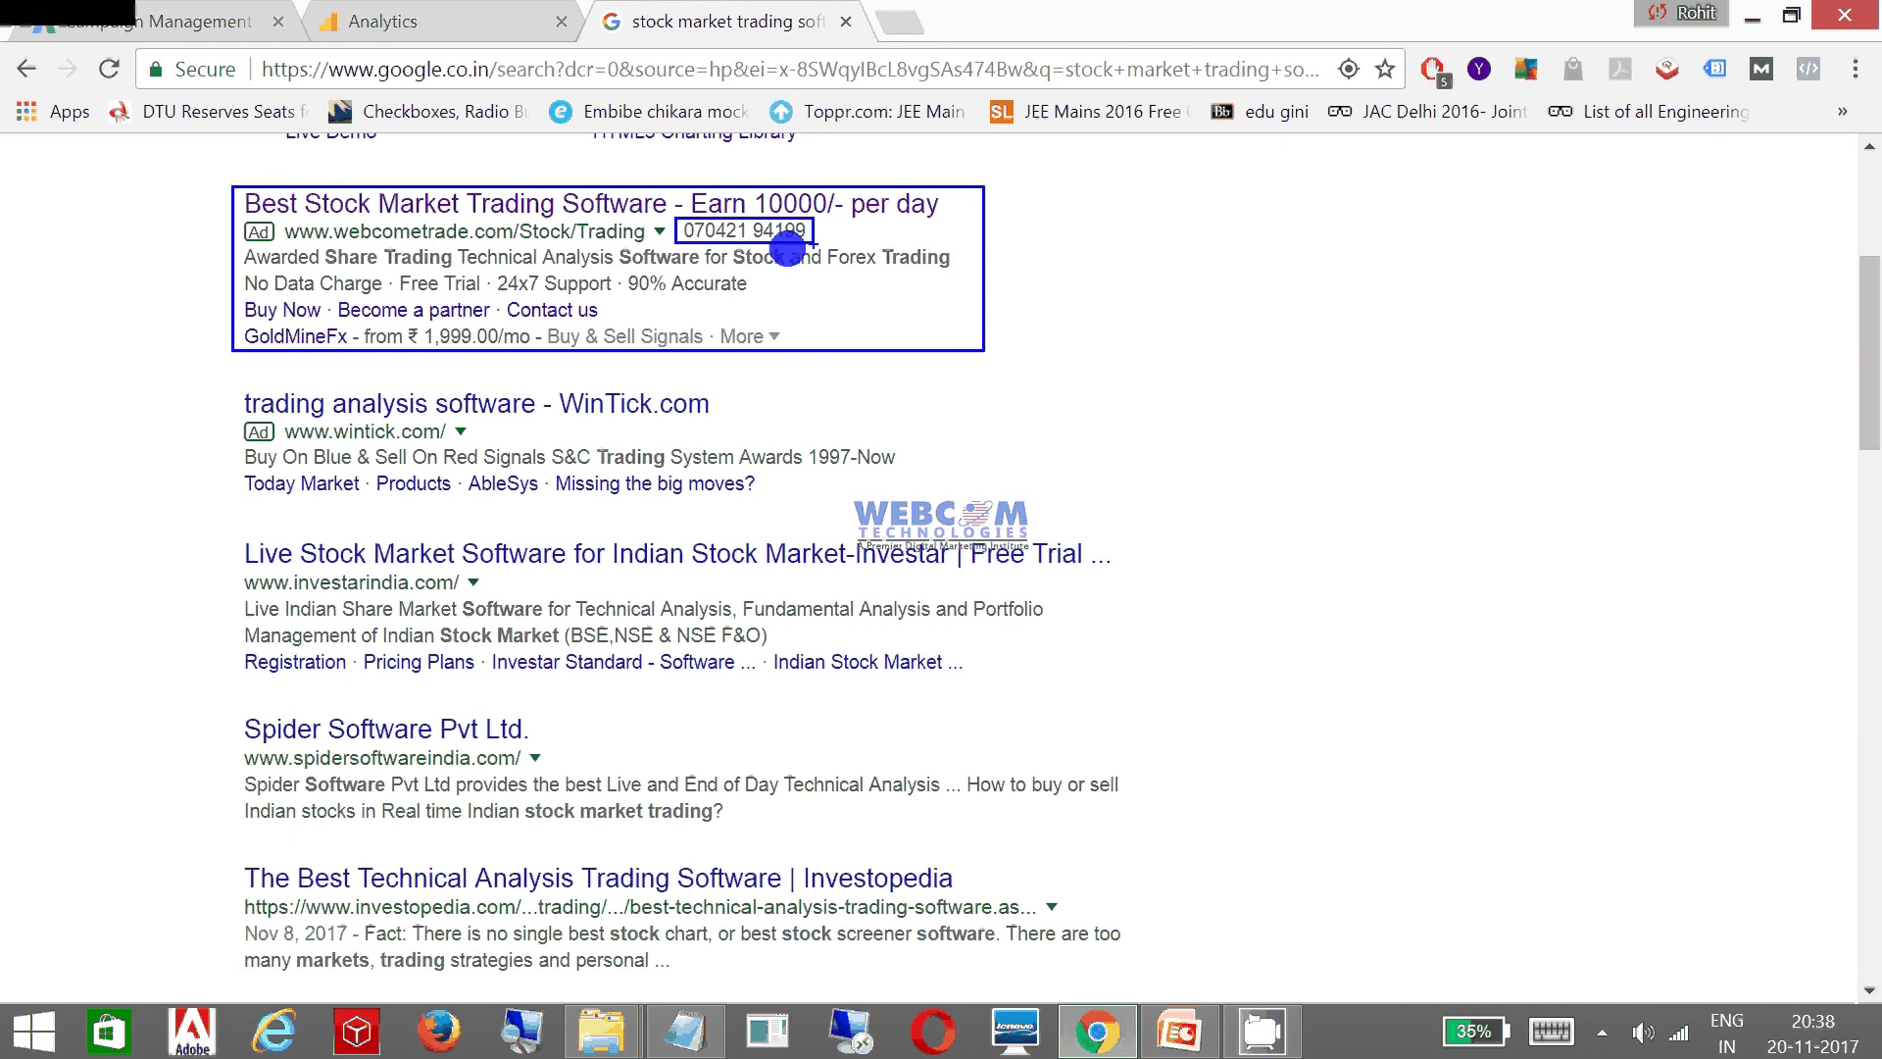
drag(281, 220, 651, 242)
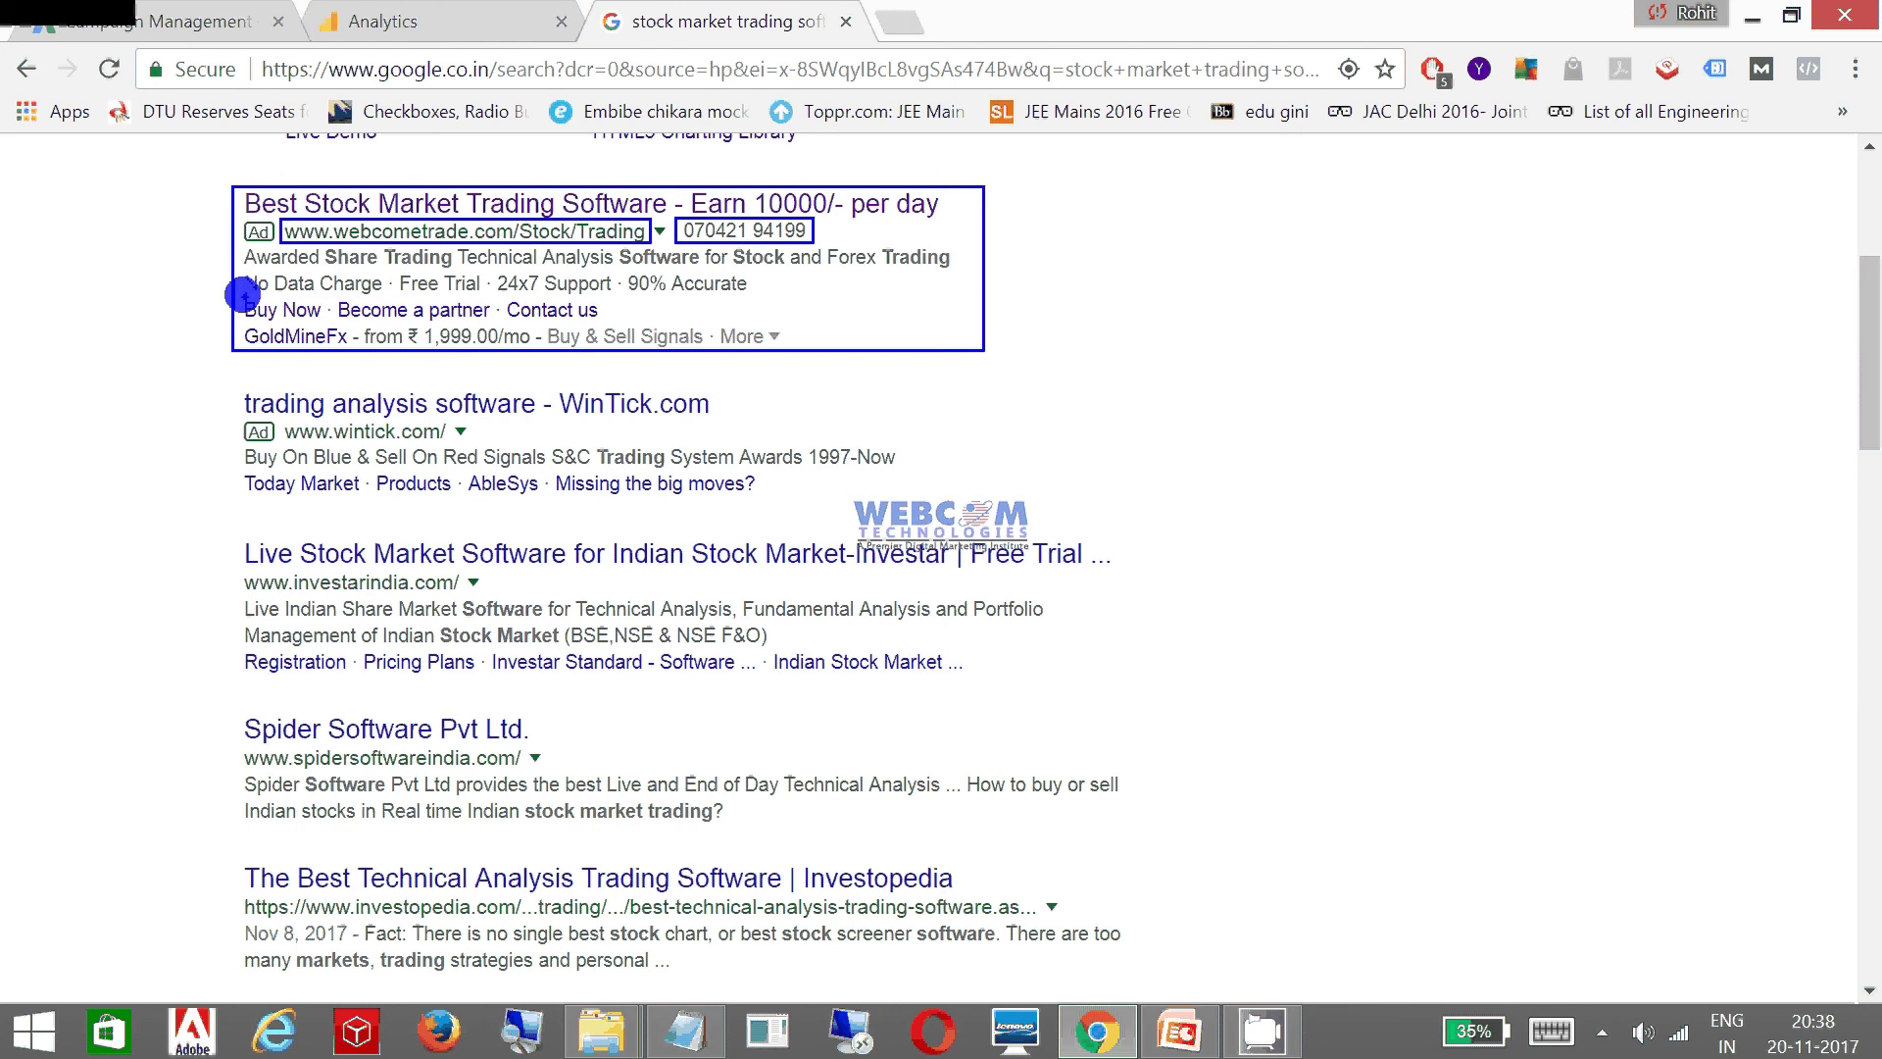
drag(243, 294, 437, 312)
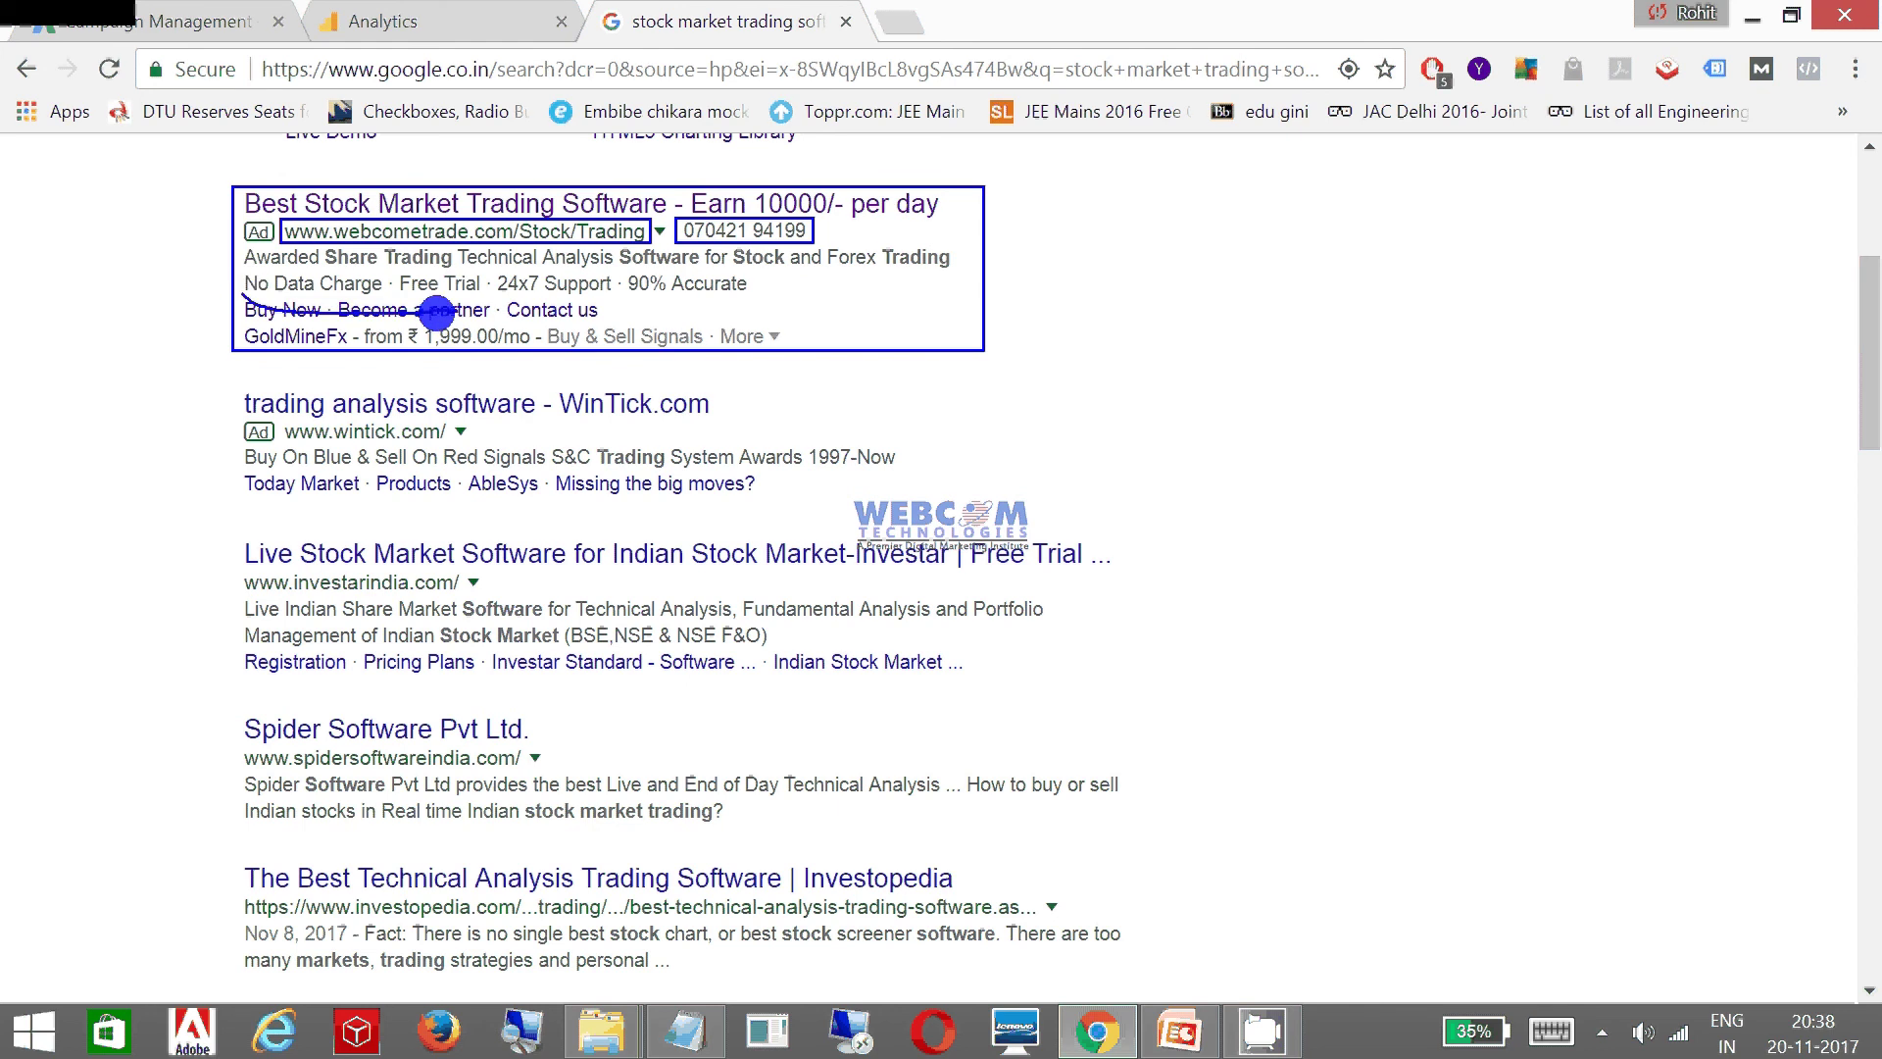
key(Escape)
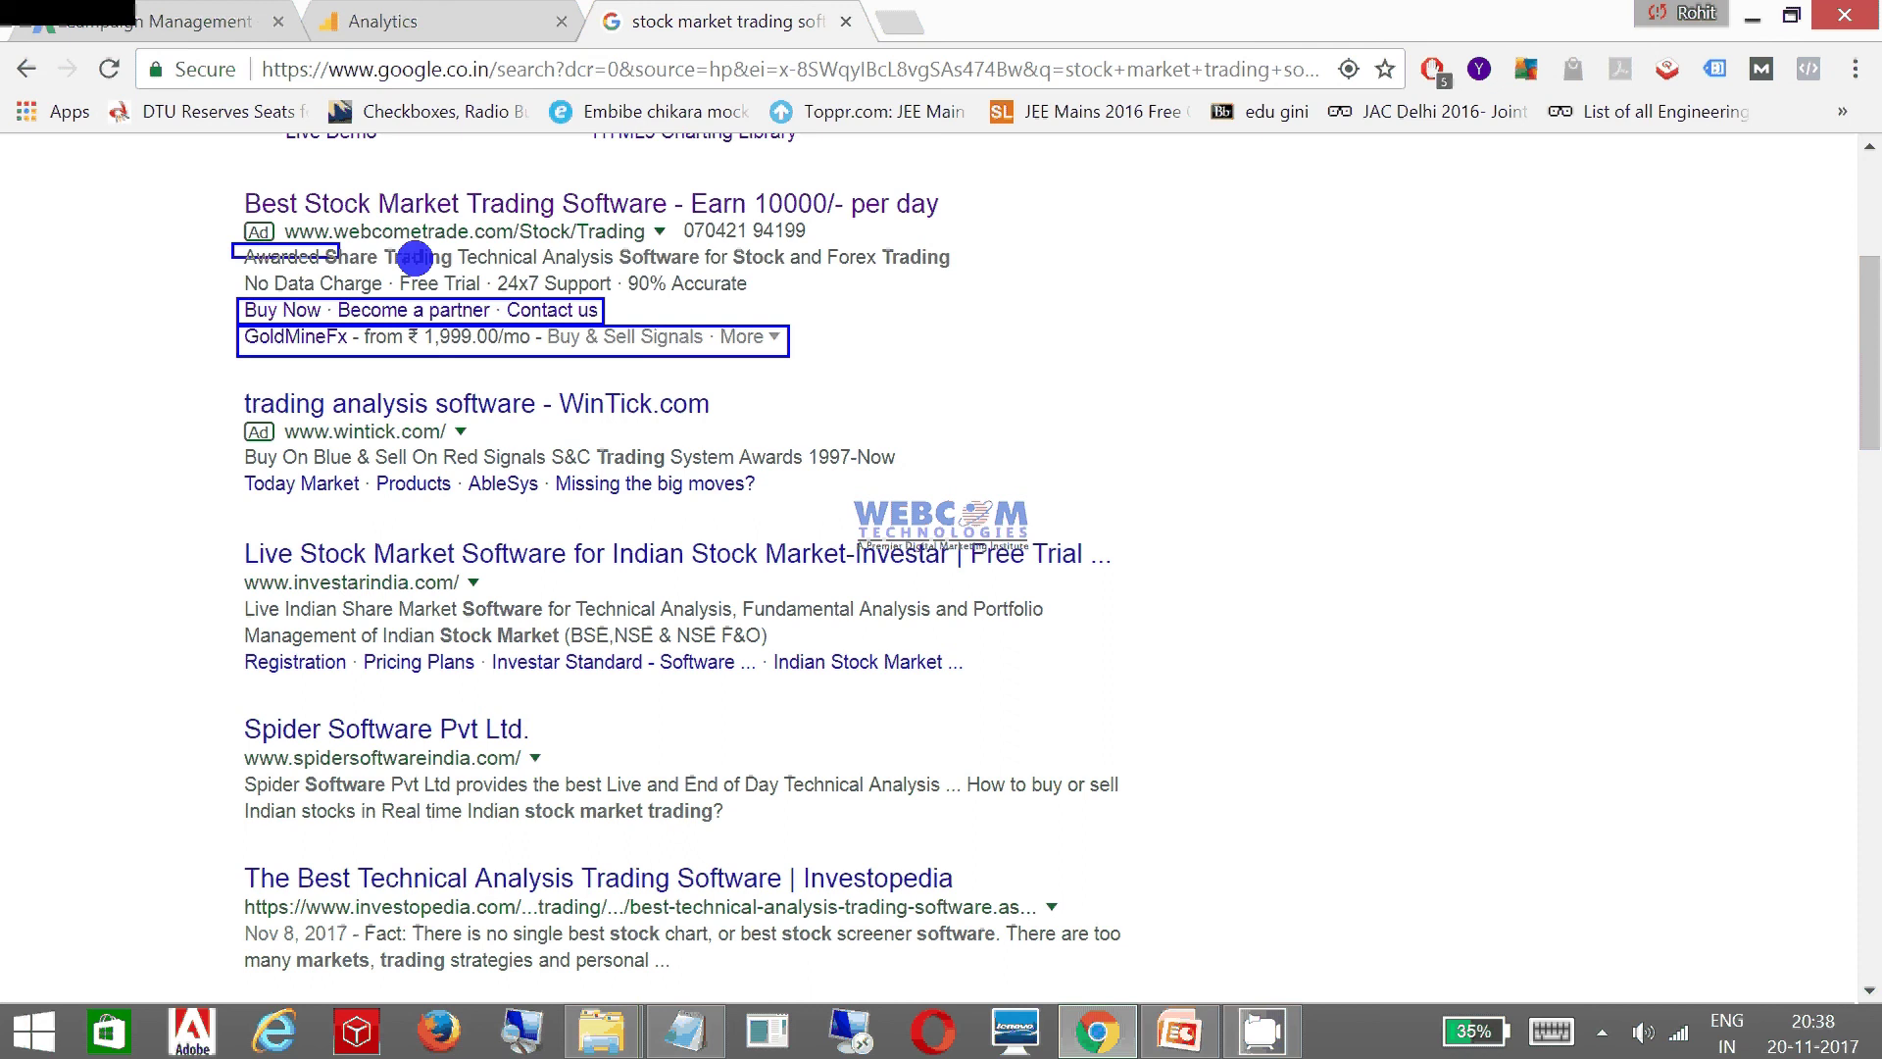
Box the whole client ad with an arrow to its description, clear it, and return to top
mouse_move(211, 178)
mouse_down()
mouse_move(483, 261)
mouse_move(1005, 371)
mouse_up()
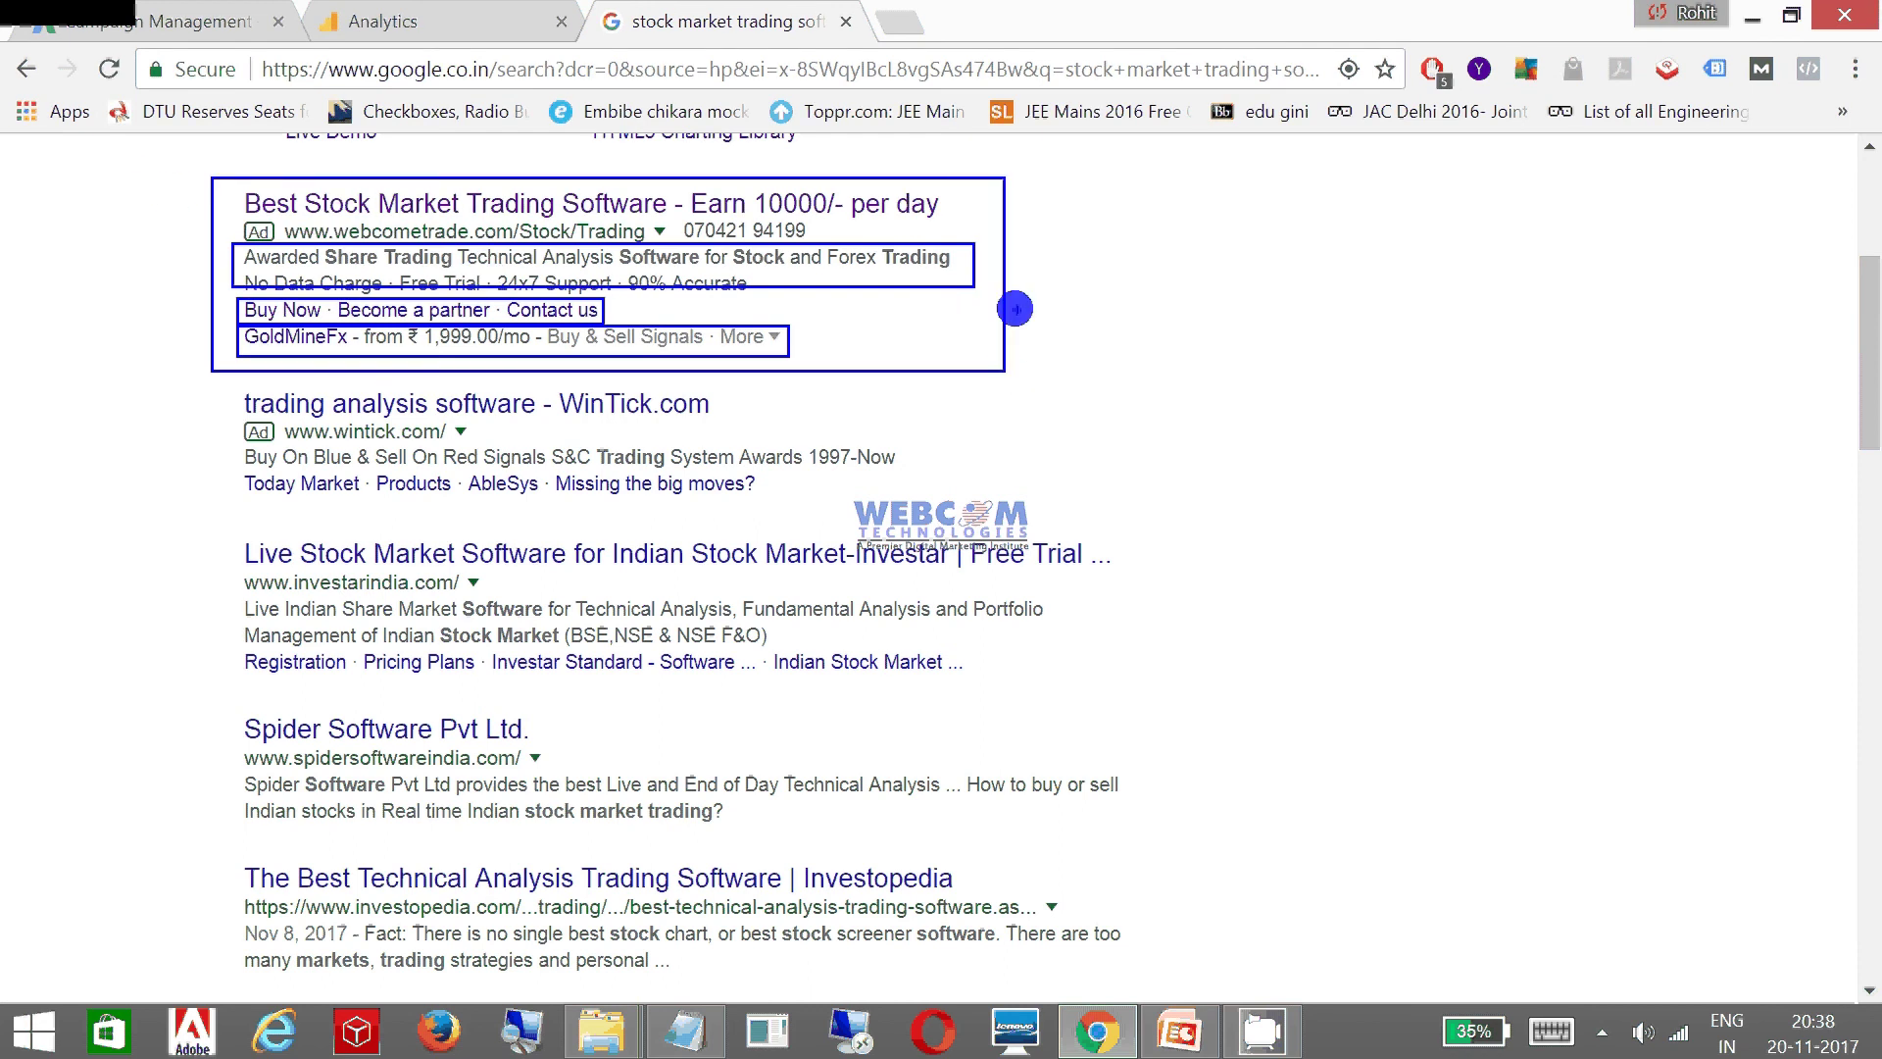
drag(1008, 287, 1369, 221)
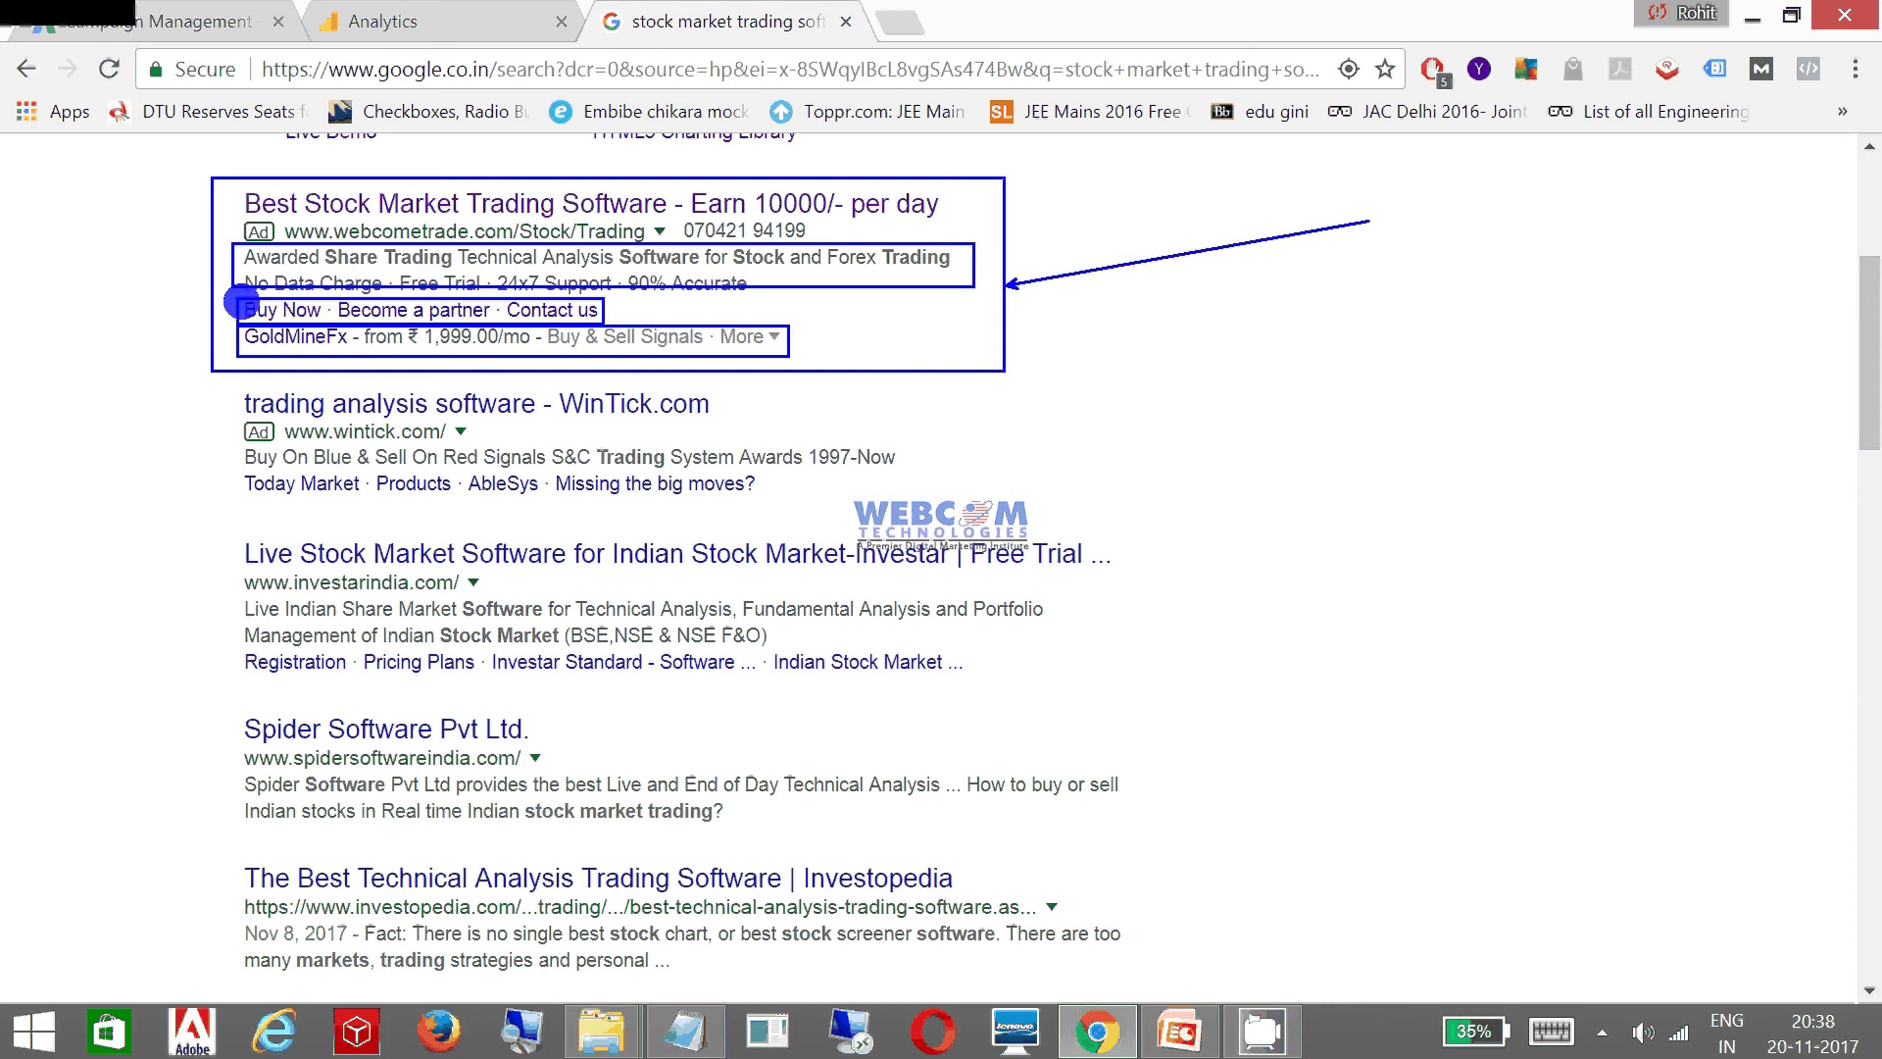
key(Escape)
scroll(333, 237, up, 5)
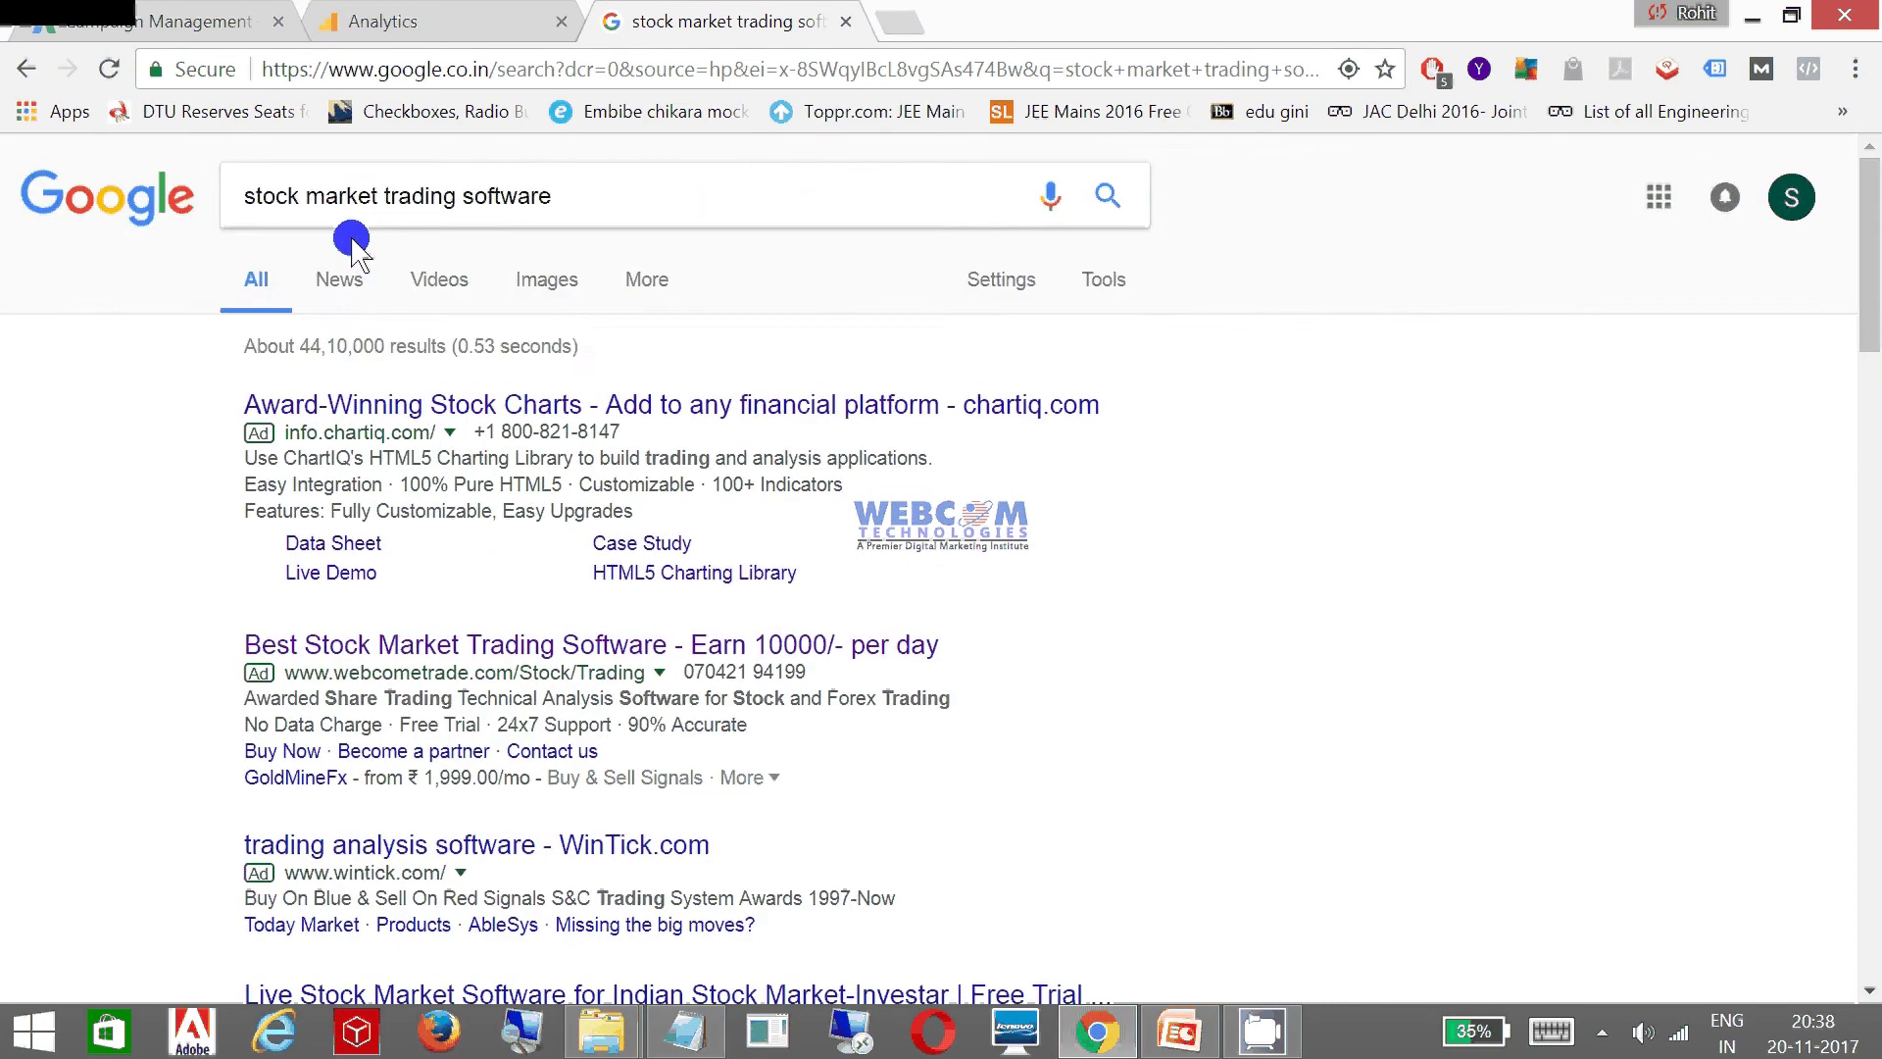
Replace the query with 'algo trading software' and run the search
click(351, 221)
text(algo tr)
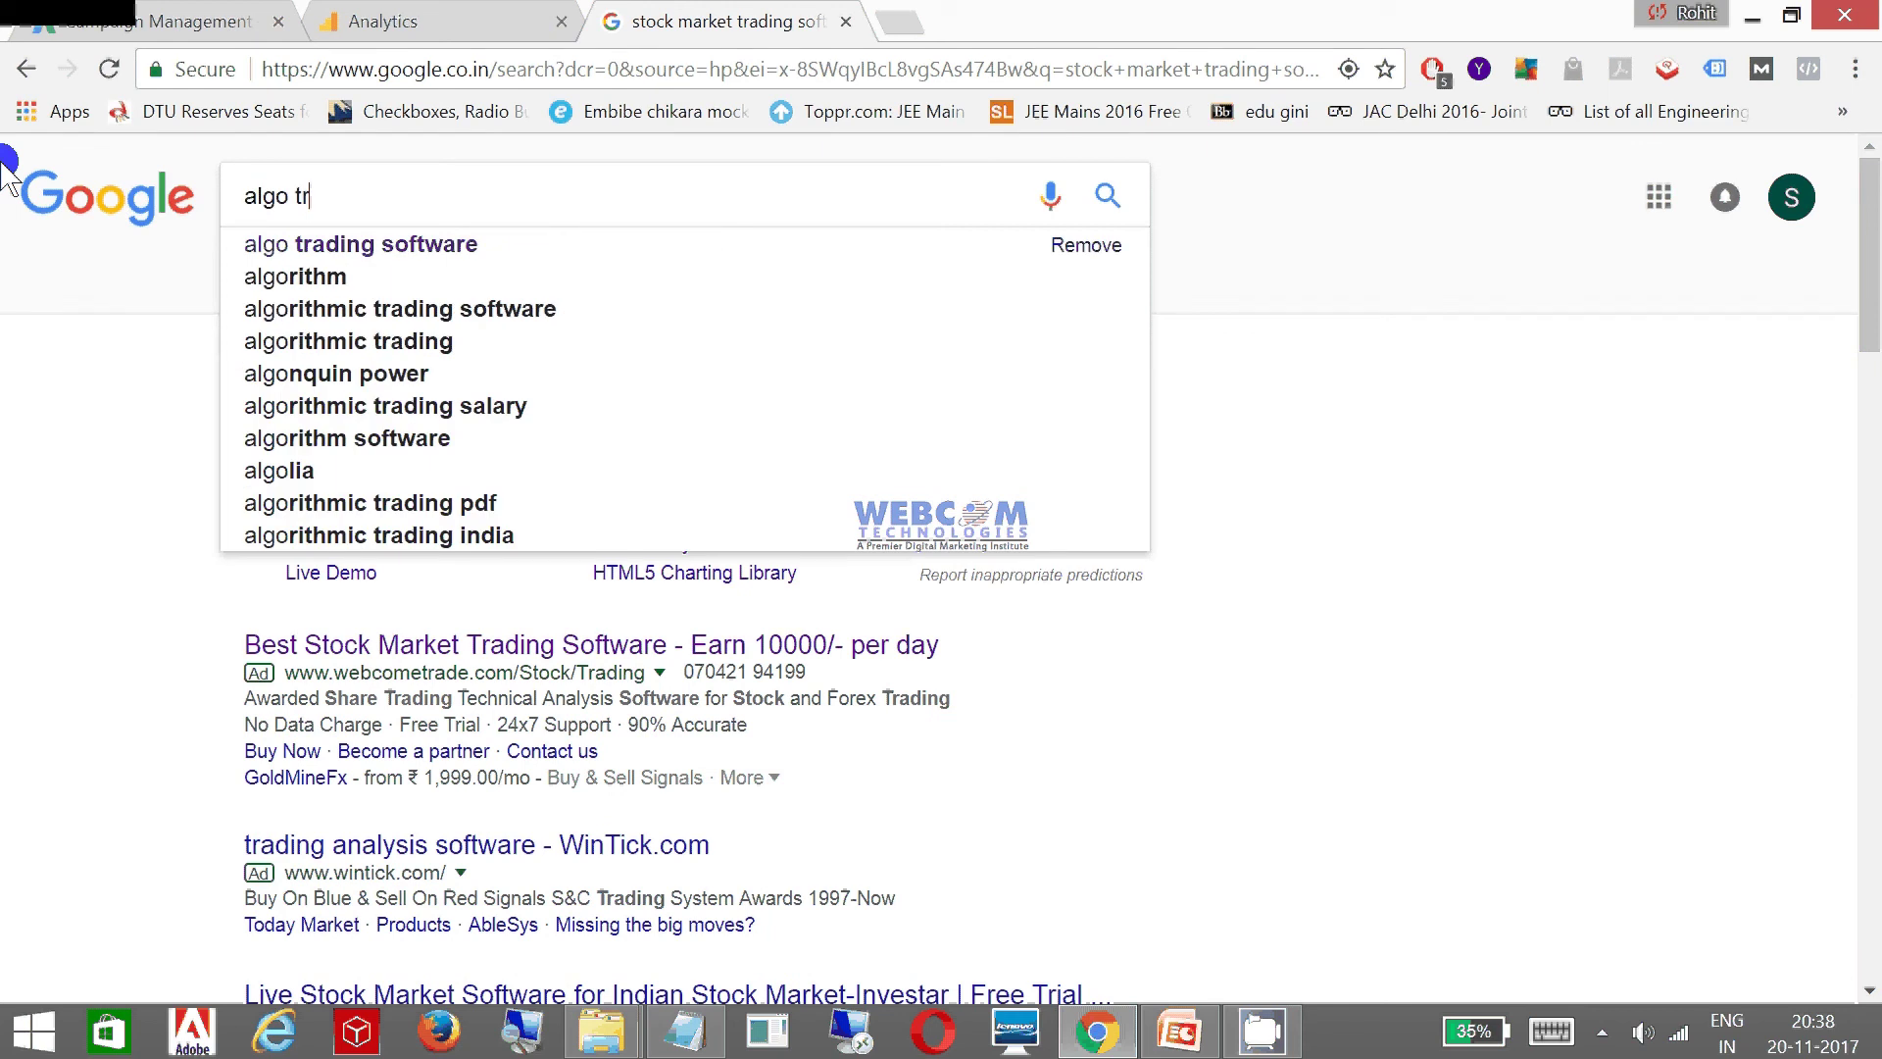
text(ading software)
key(Return)
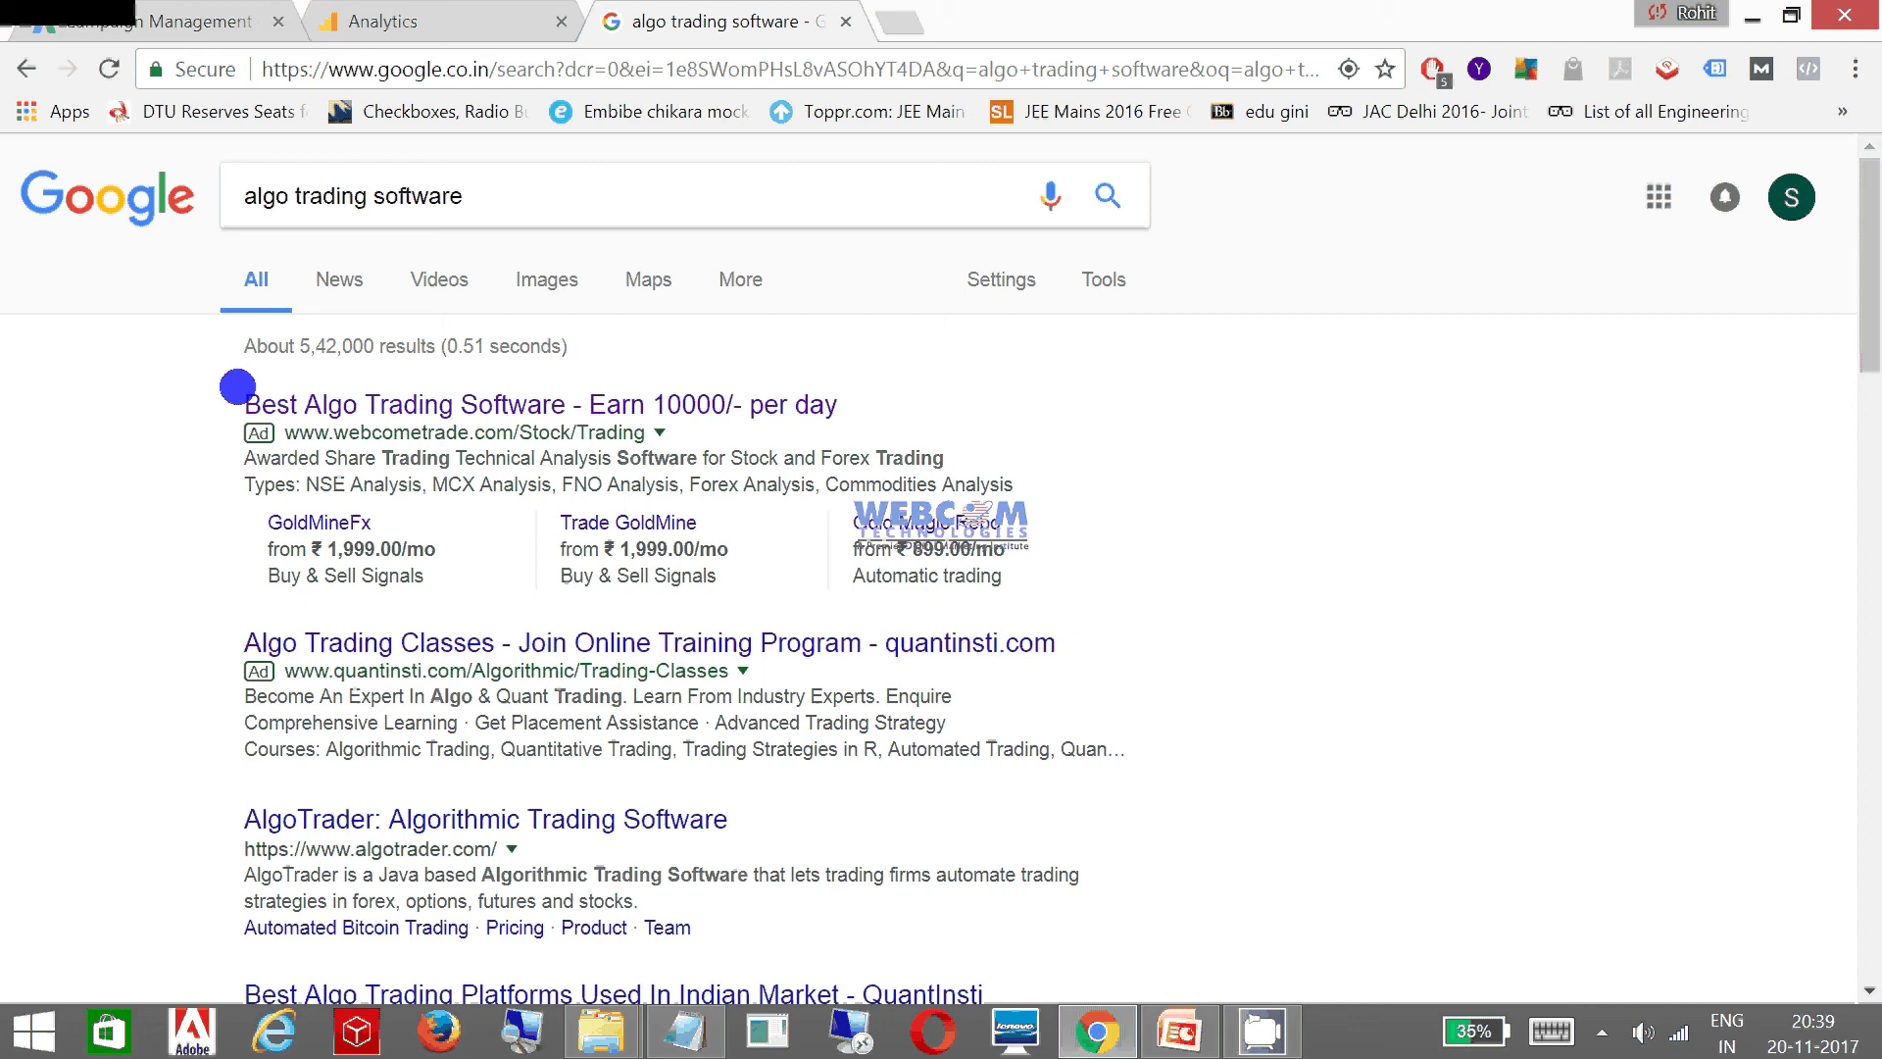
Box the top 'Best Algo Trading Software' ad and headline with an arrow, then dismiss the markings
drag(237, 386, 855, 421)
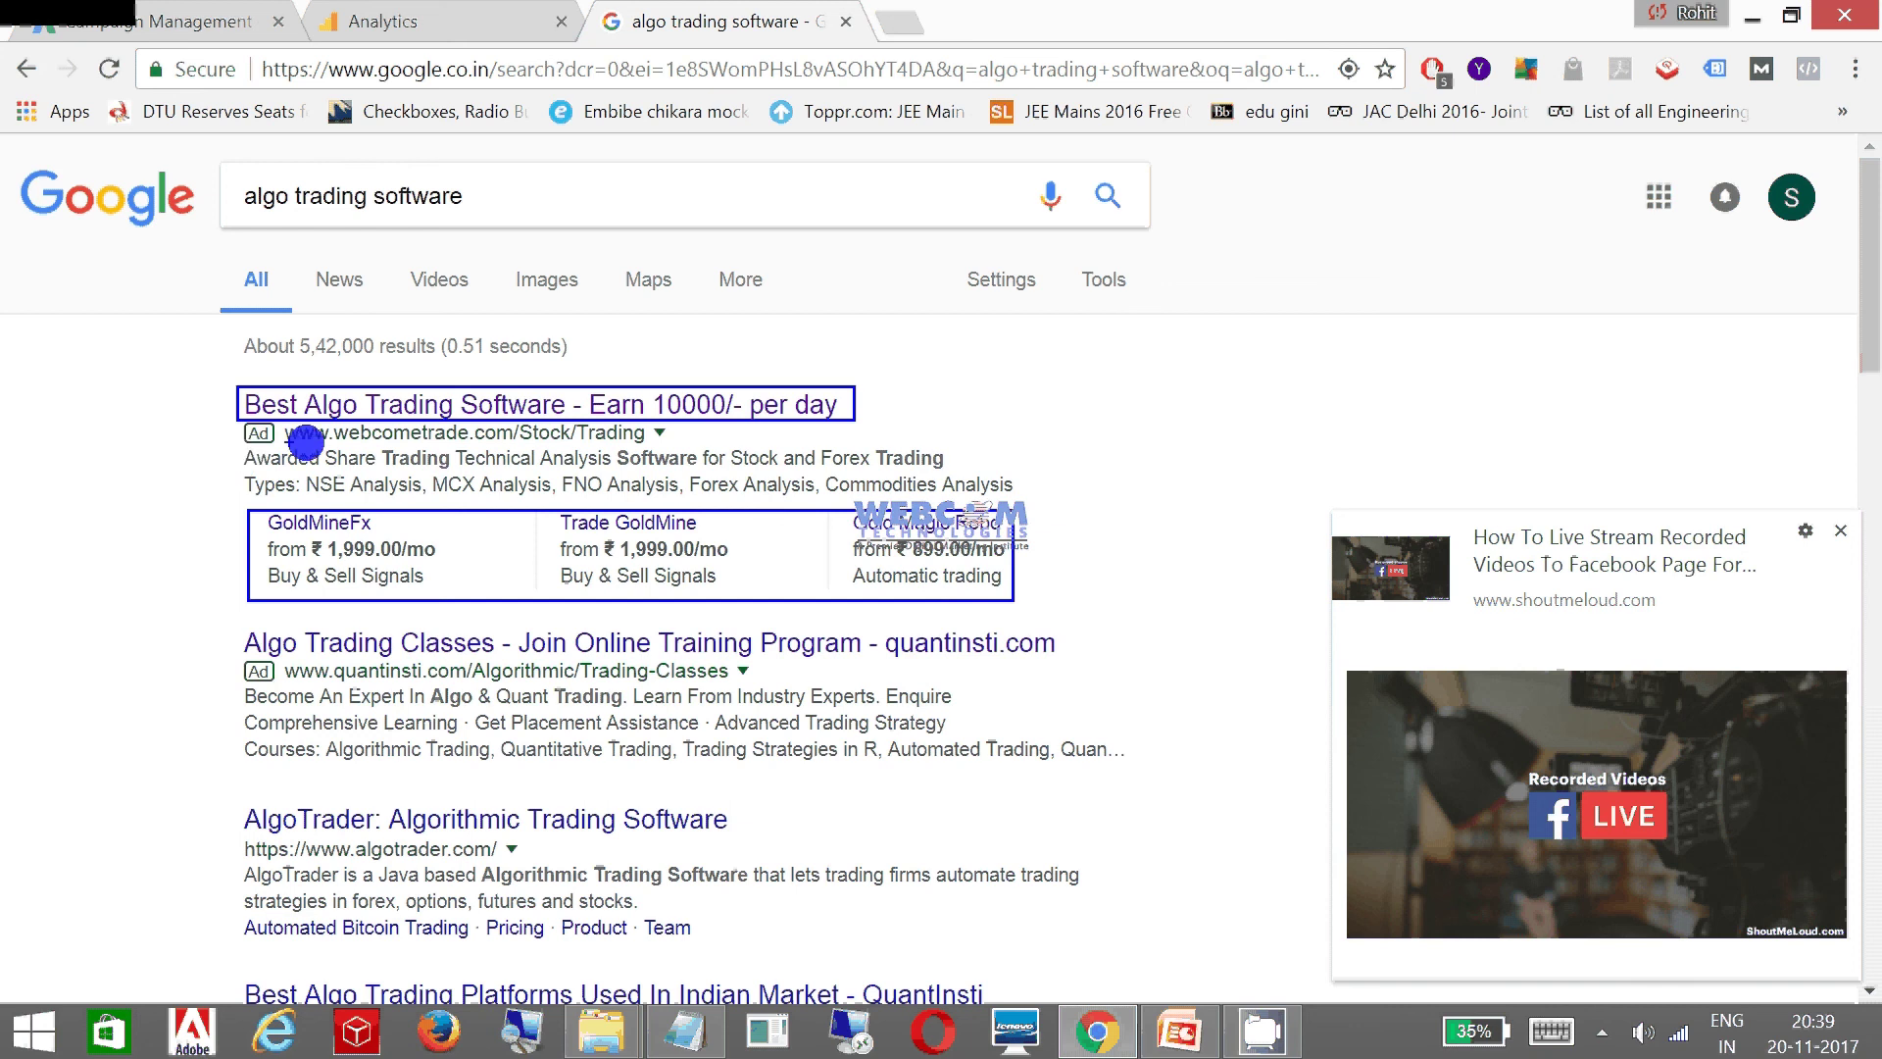
drag(220, 372, 1046, 619)
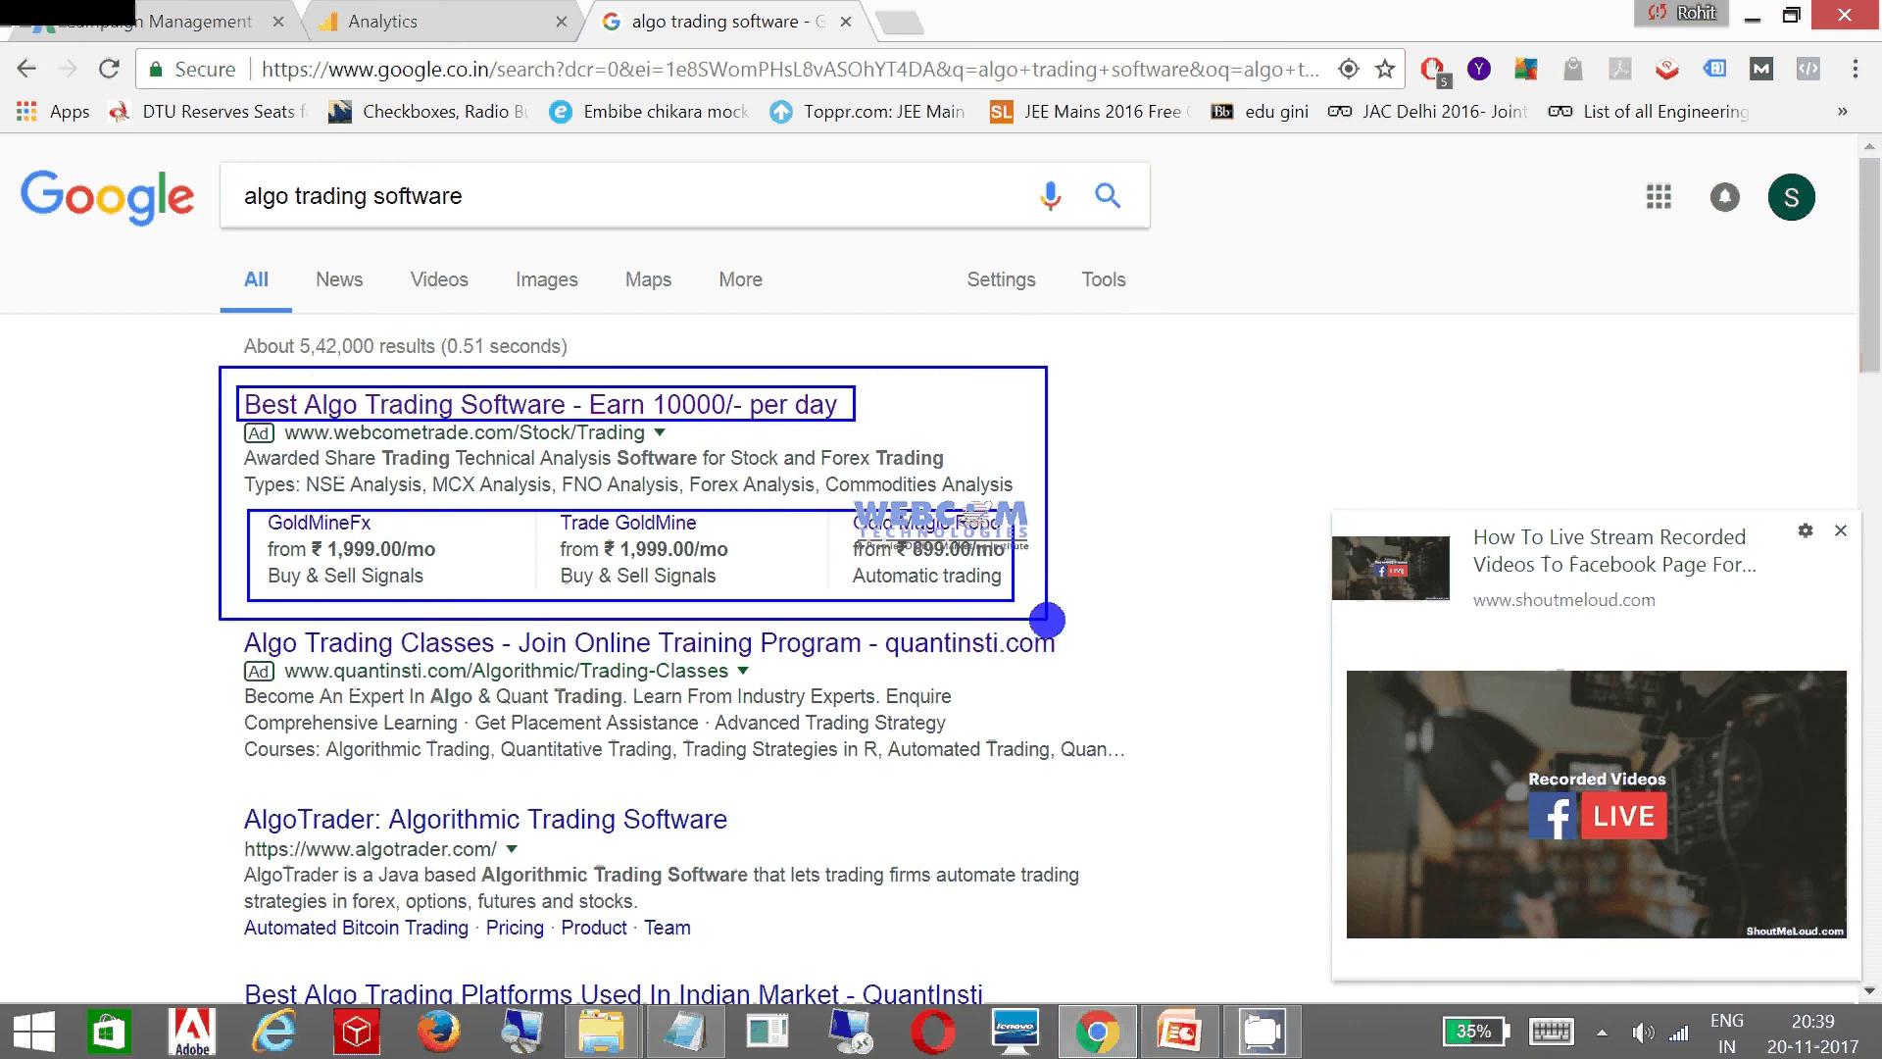
mouse_move(1053, 517)
mouse_down()
mouse_move(1117, 477)
mouse_move(1456, 381)
mouse_up()
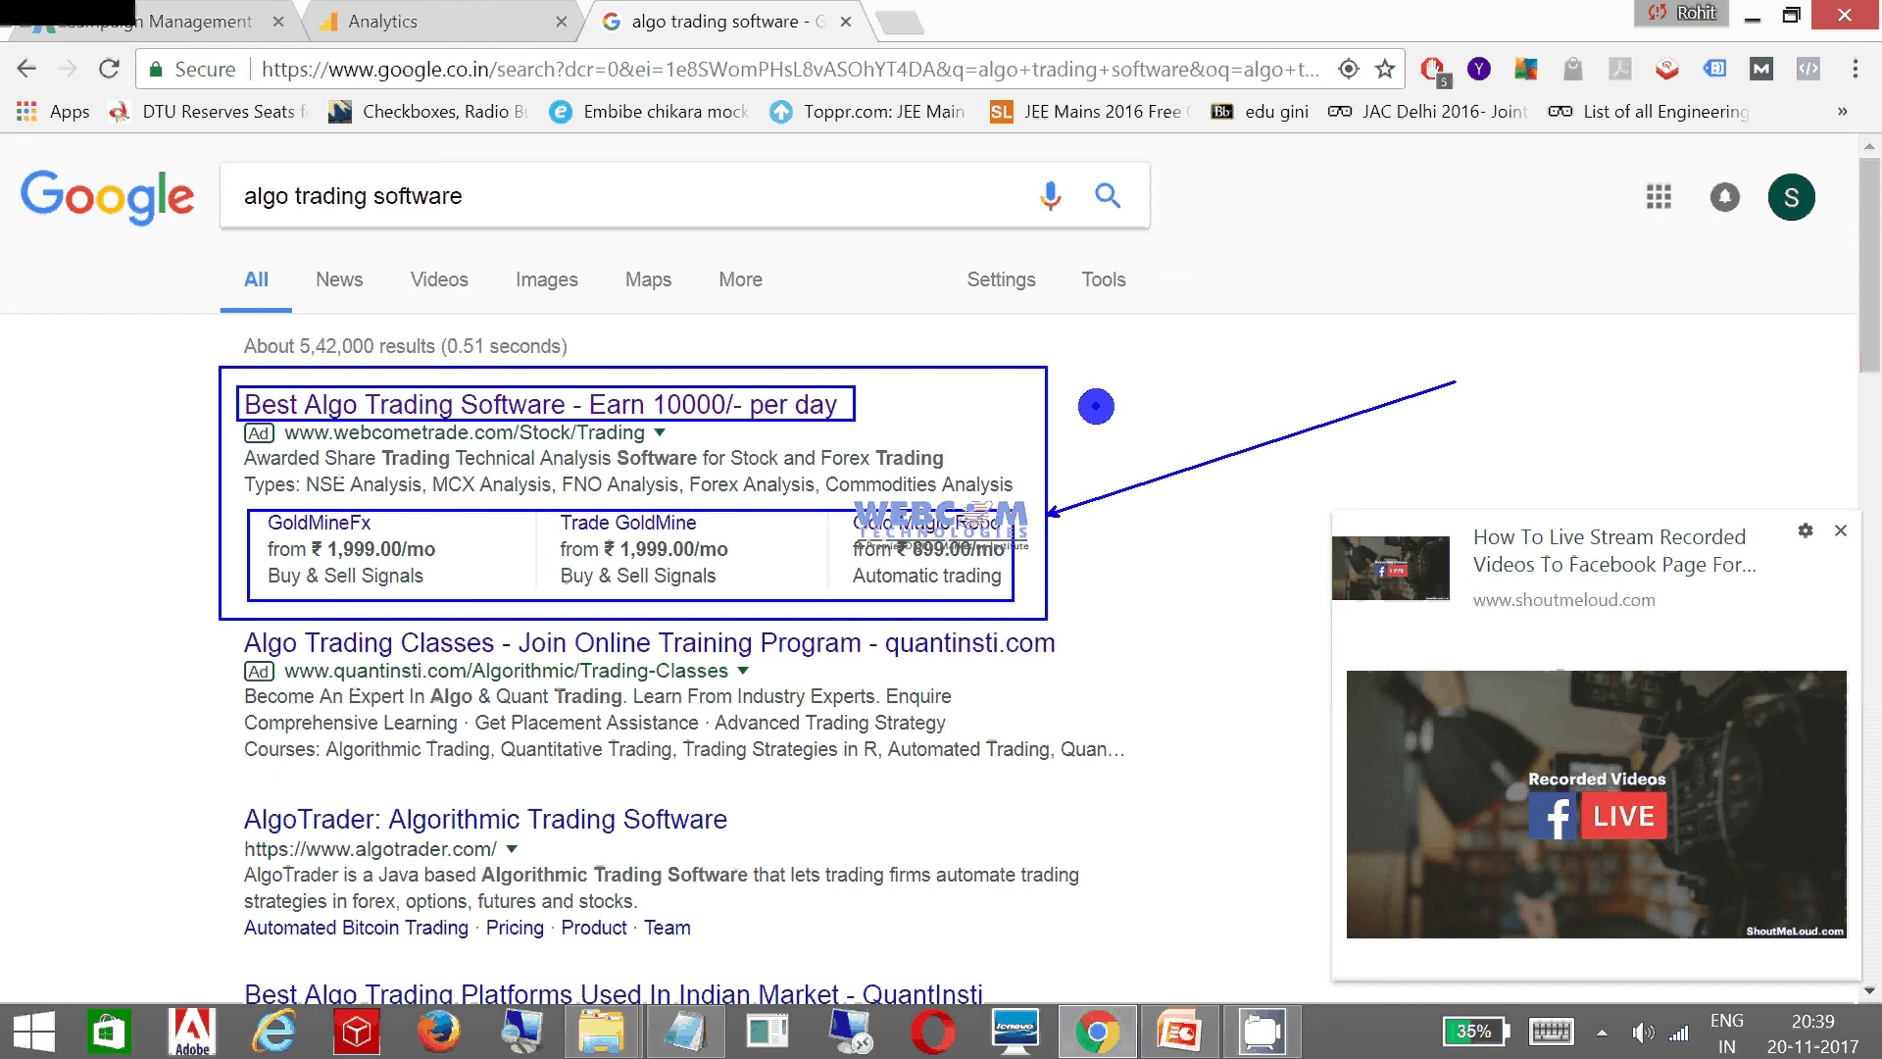
right_click(236, 374)
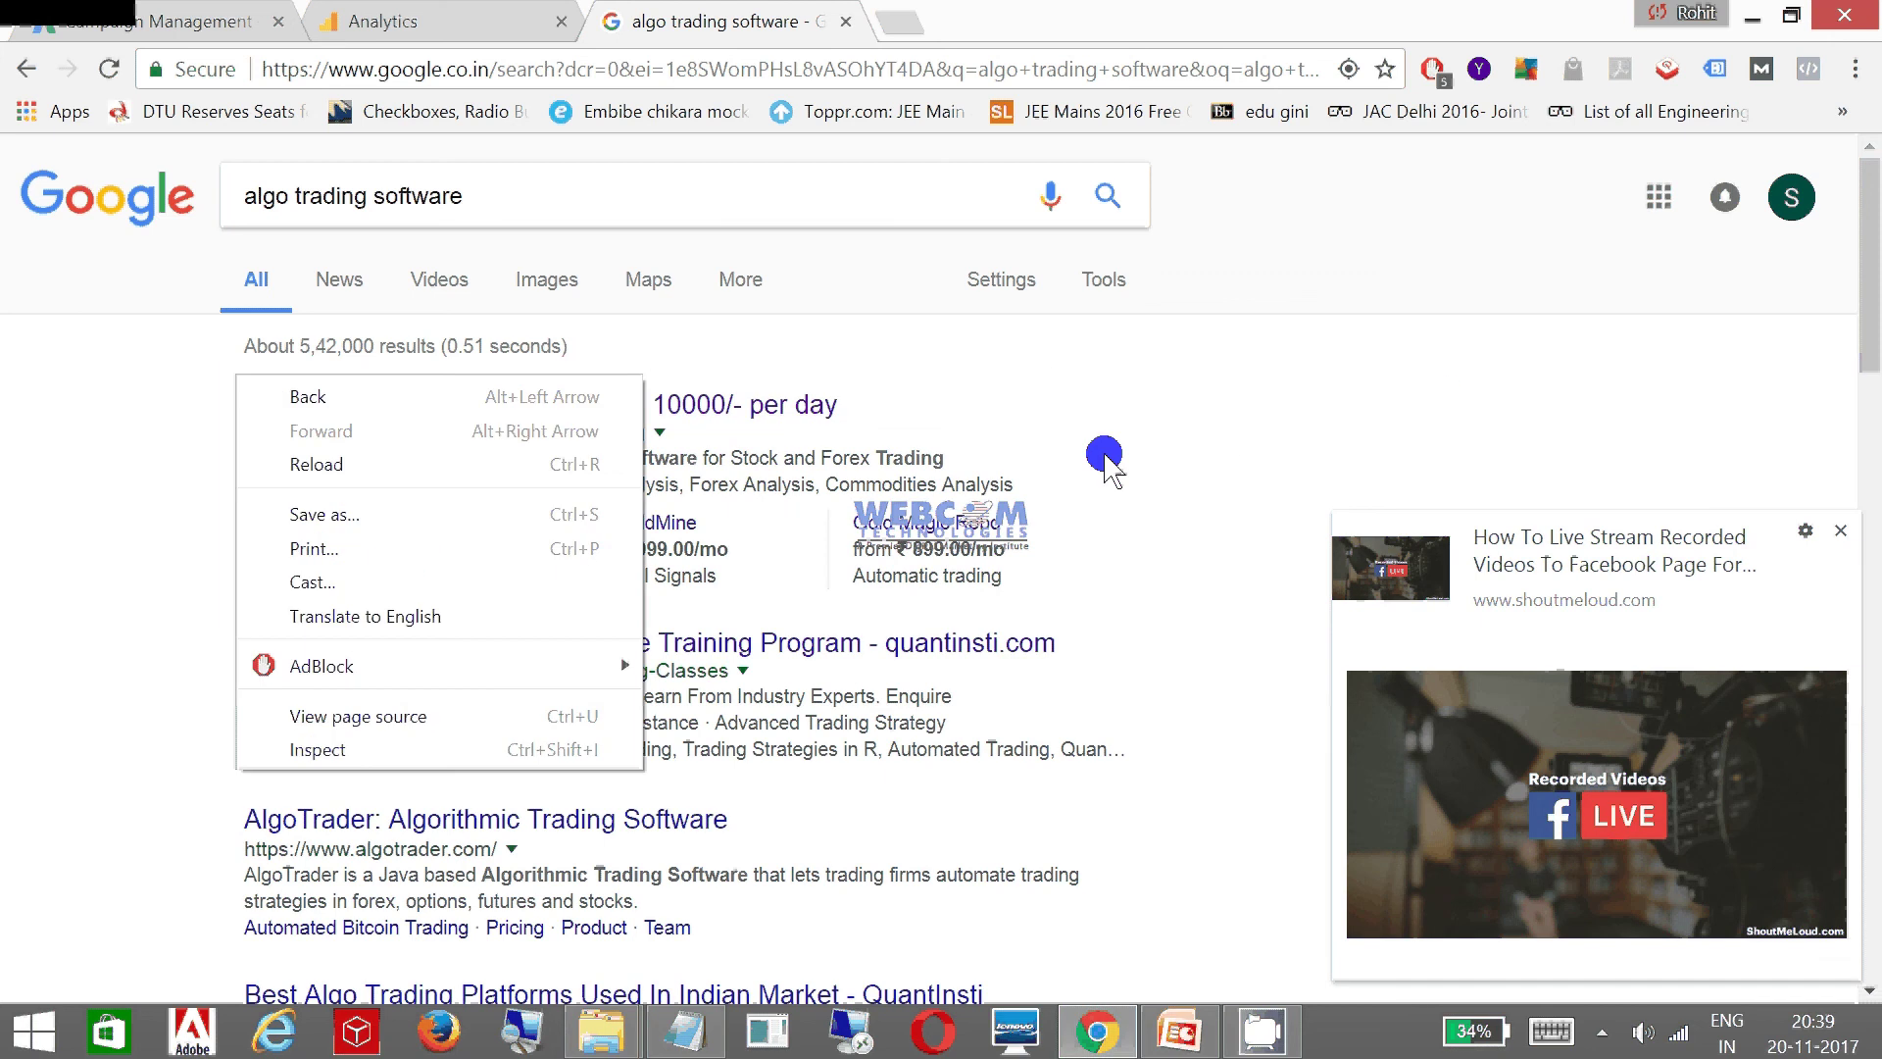
click(1104, 460)
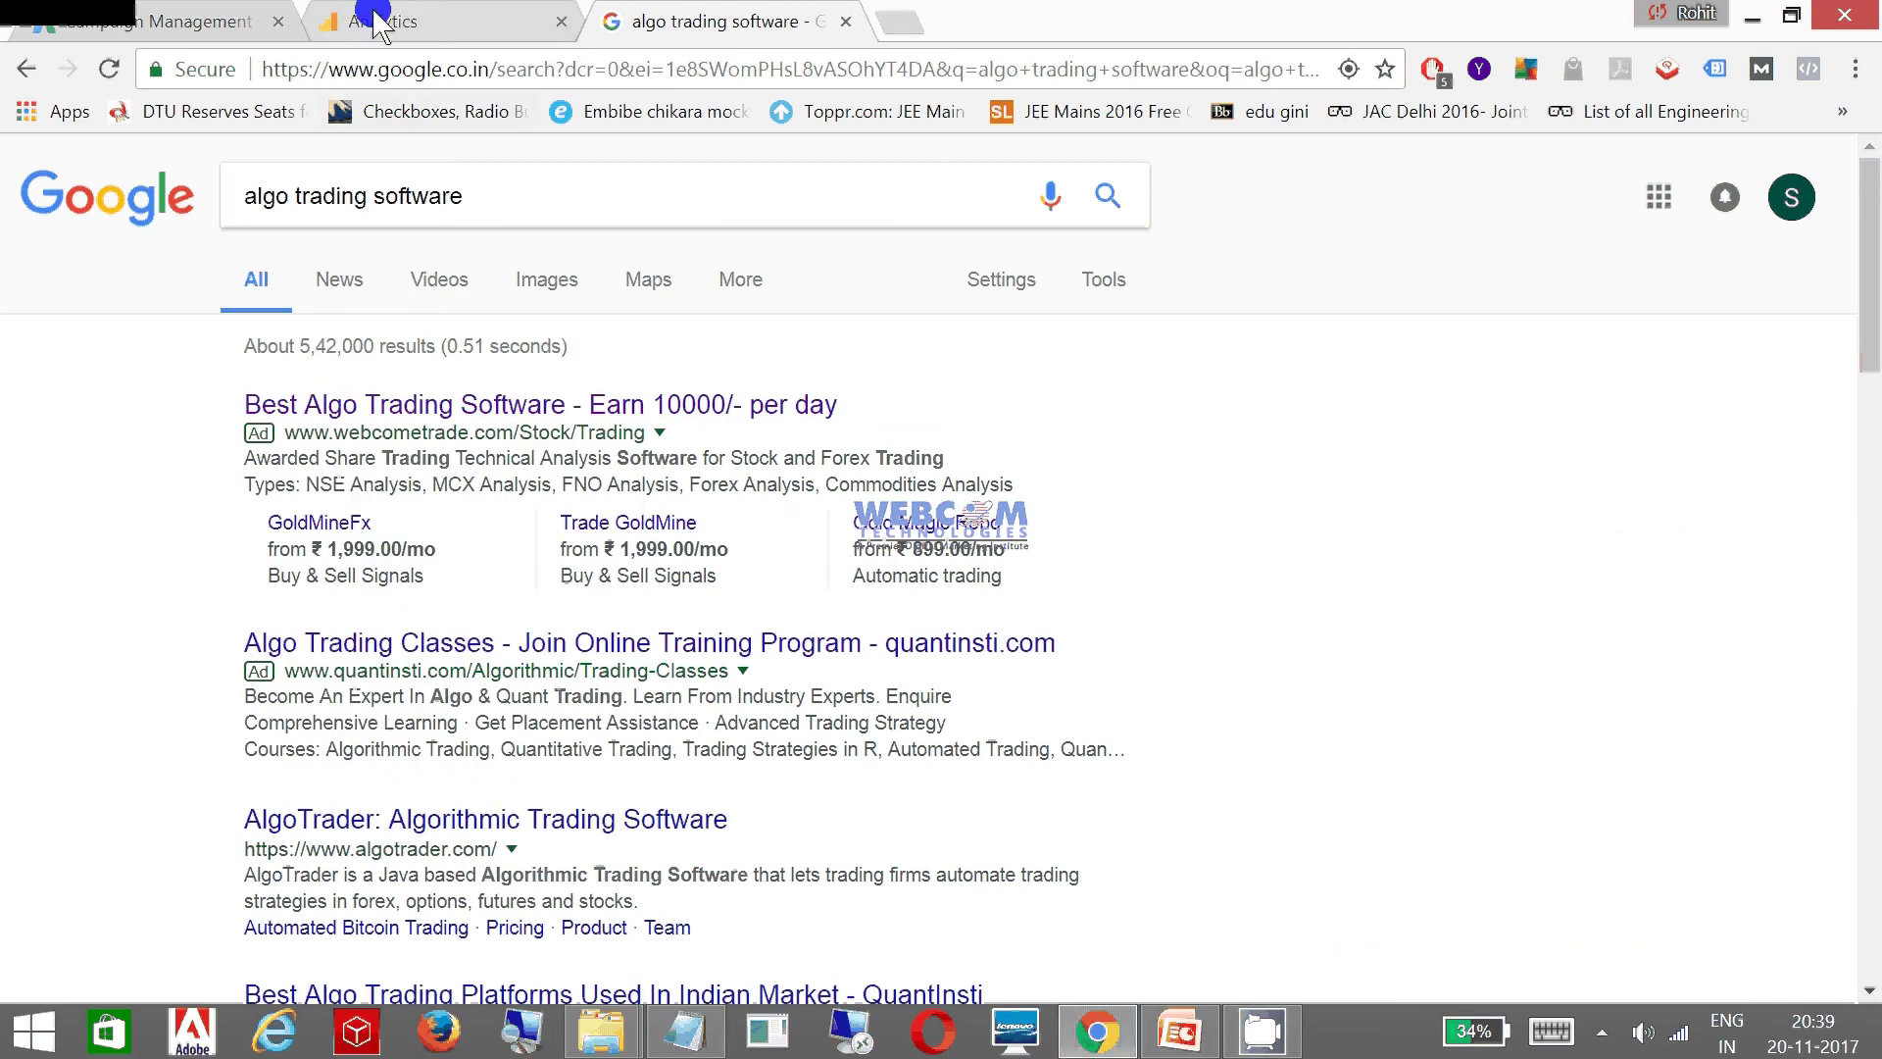
Mark the ₹600.00/day total budget and 291.00, 186.00 Search and 105.00 Display conversions, then erase
click(117, 18)
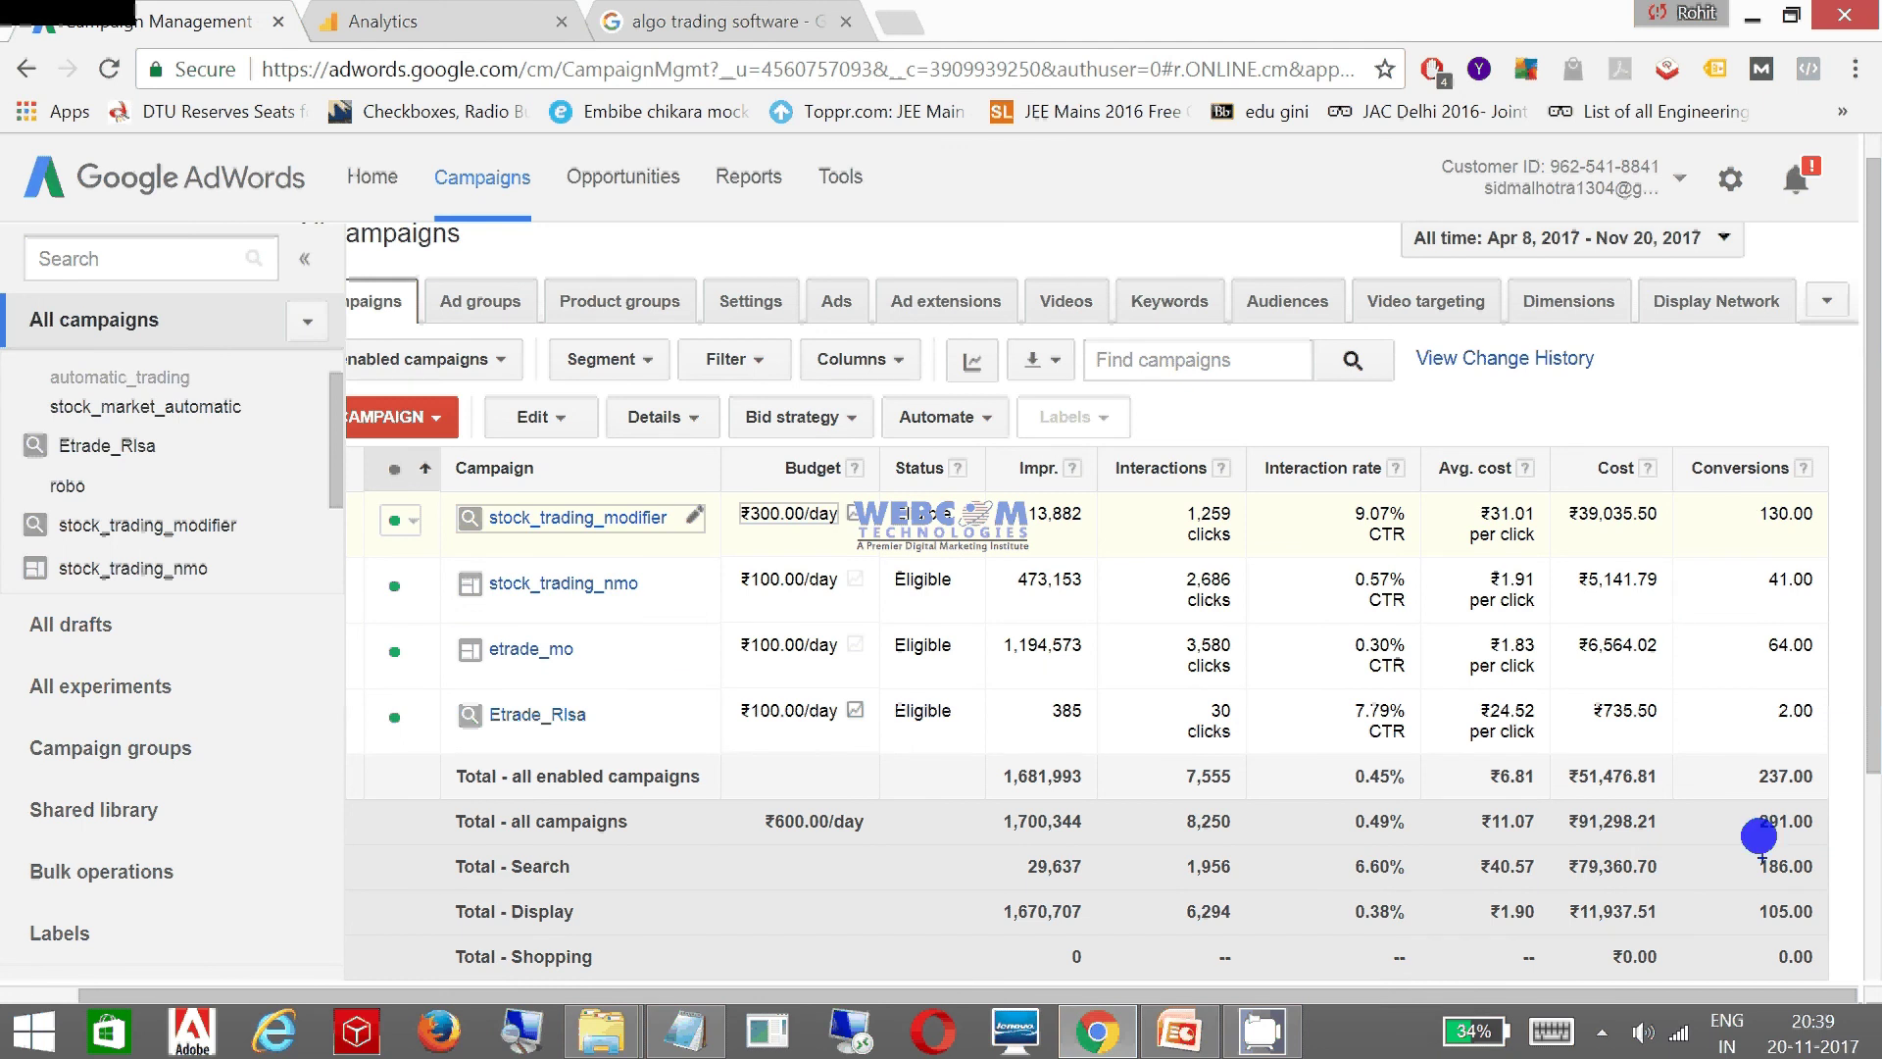
click(1755, 808)
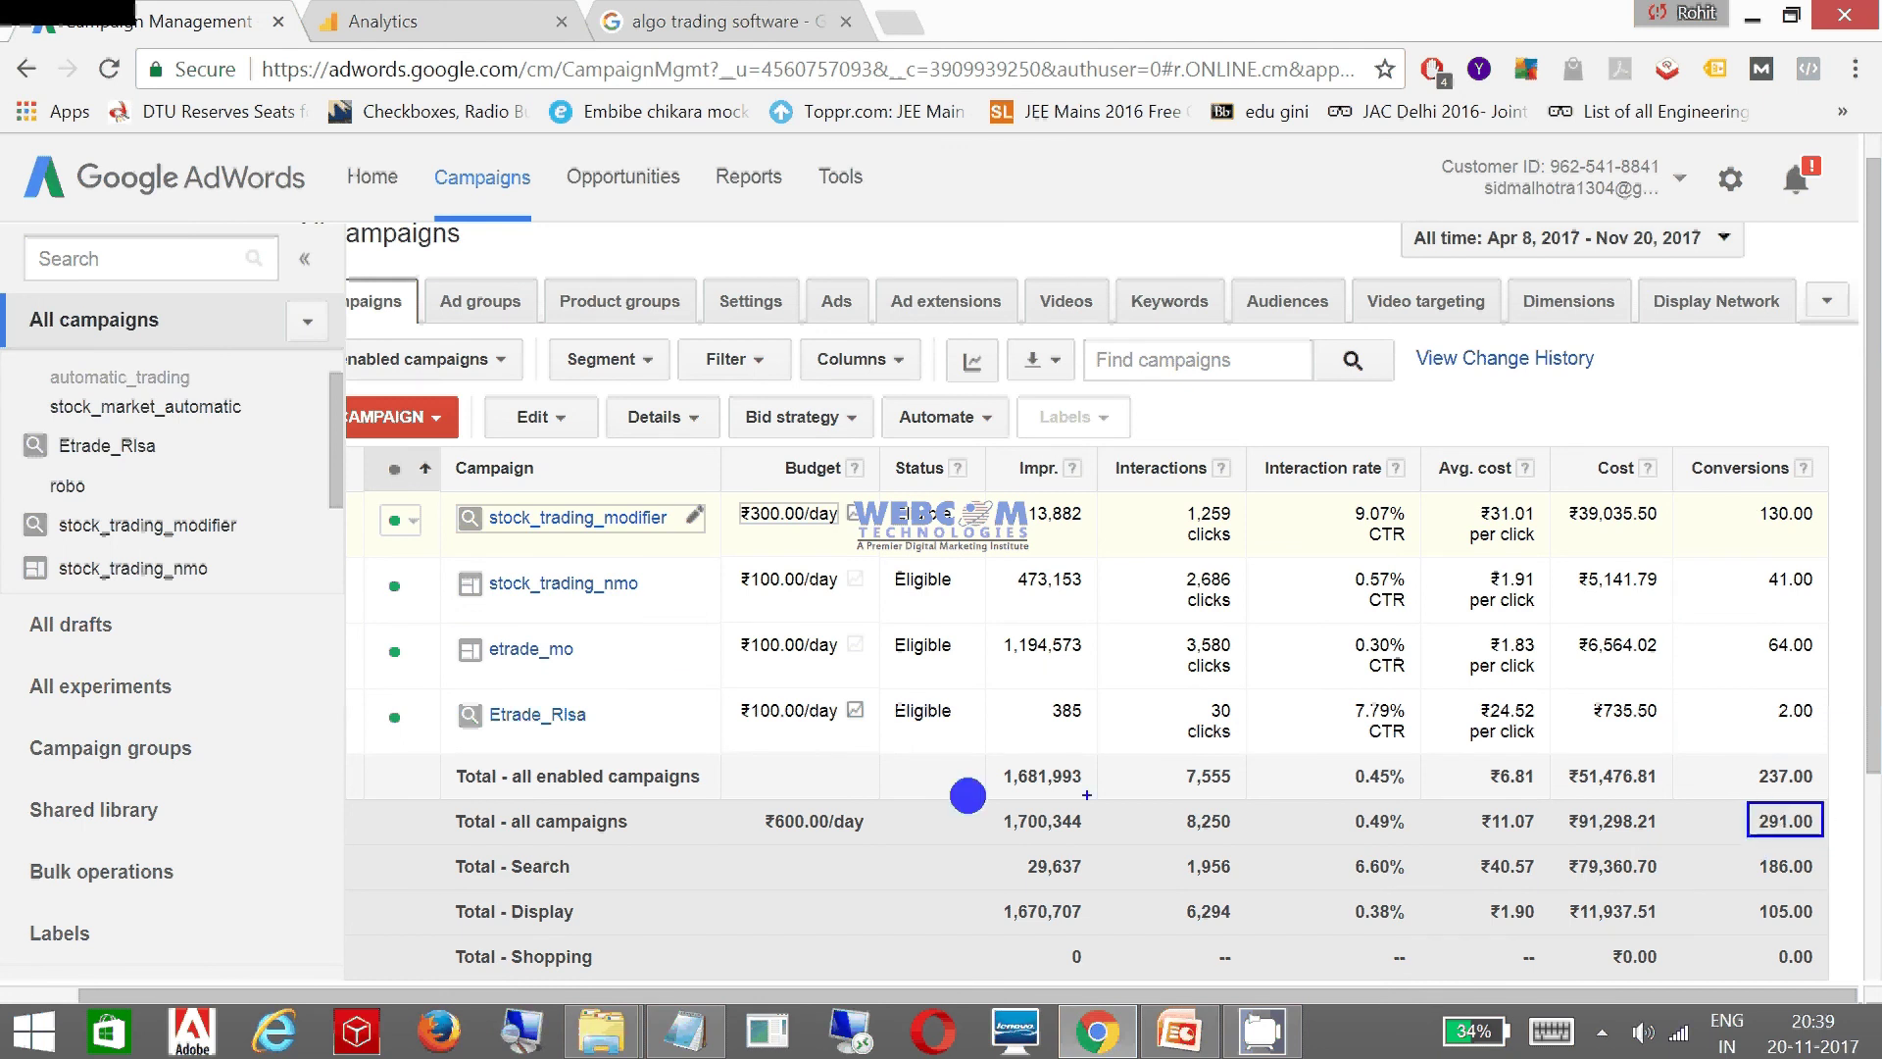
click(755, 809)
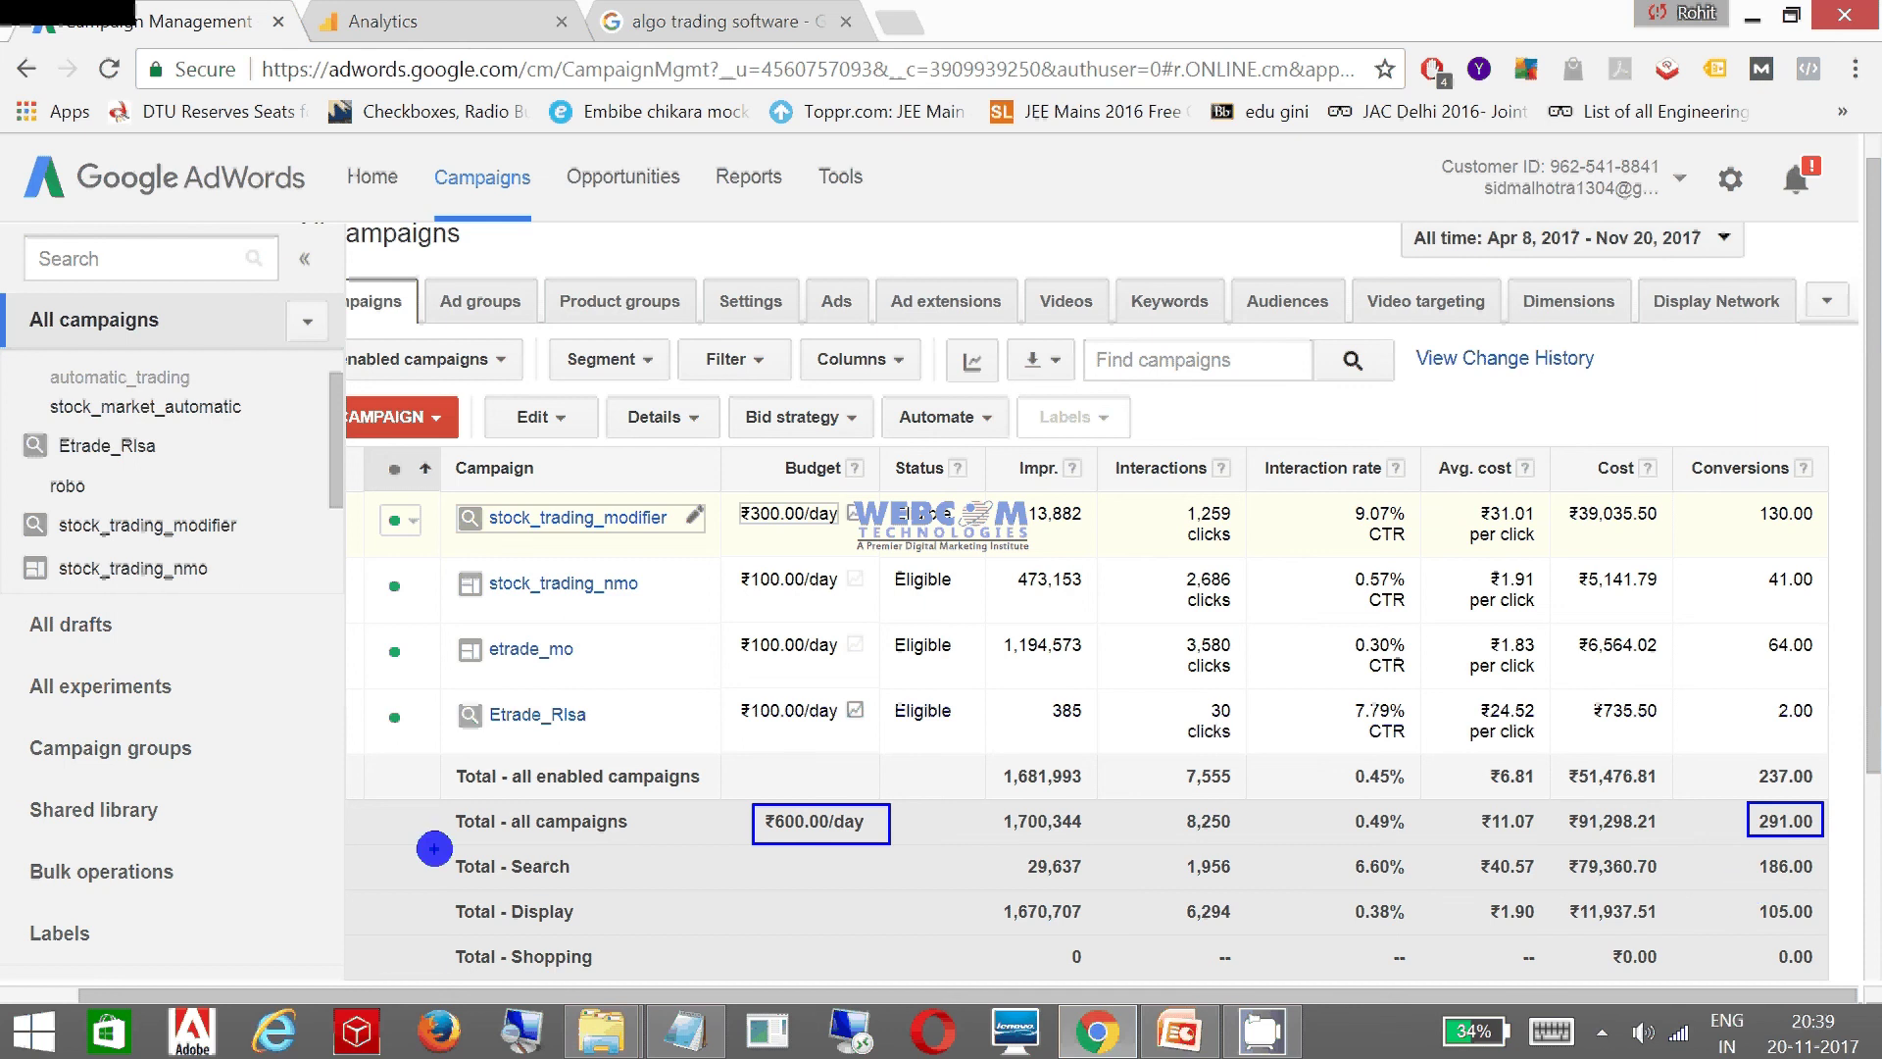
drag(435, 848, 588, 883)
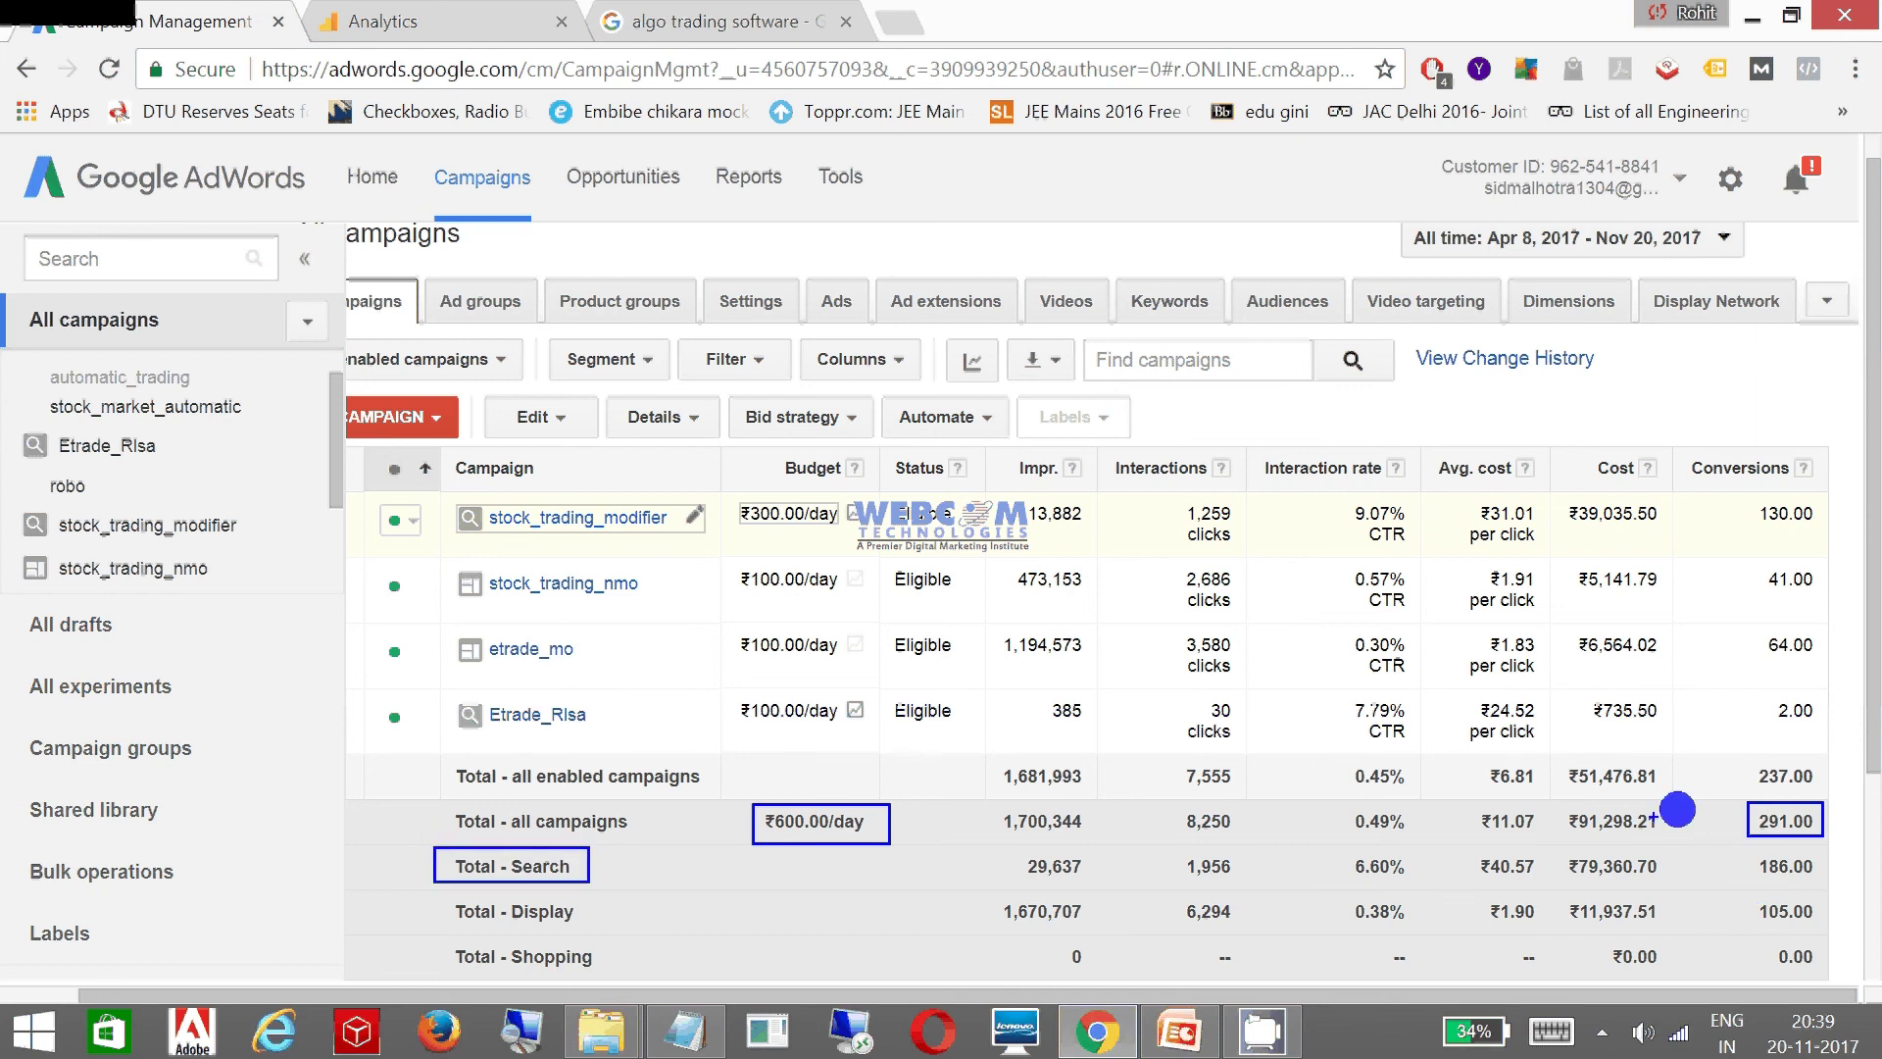
drag(1753, 848, 1825, 900)
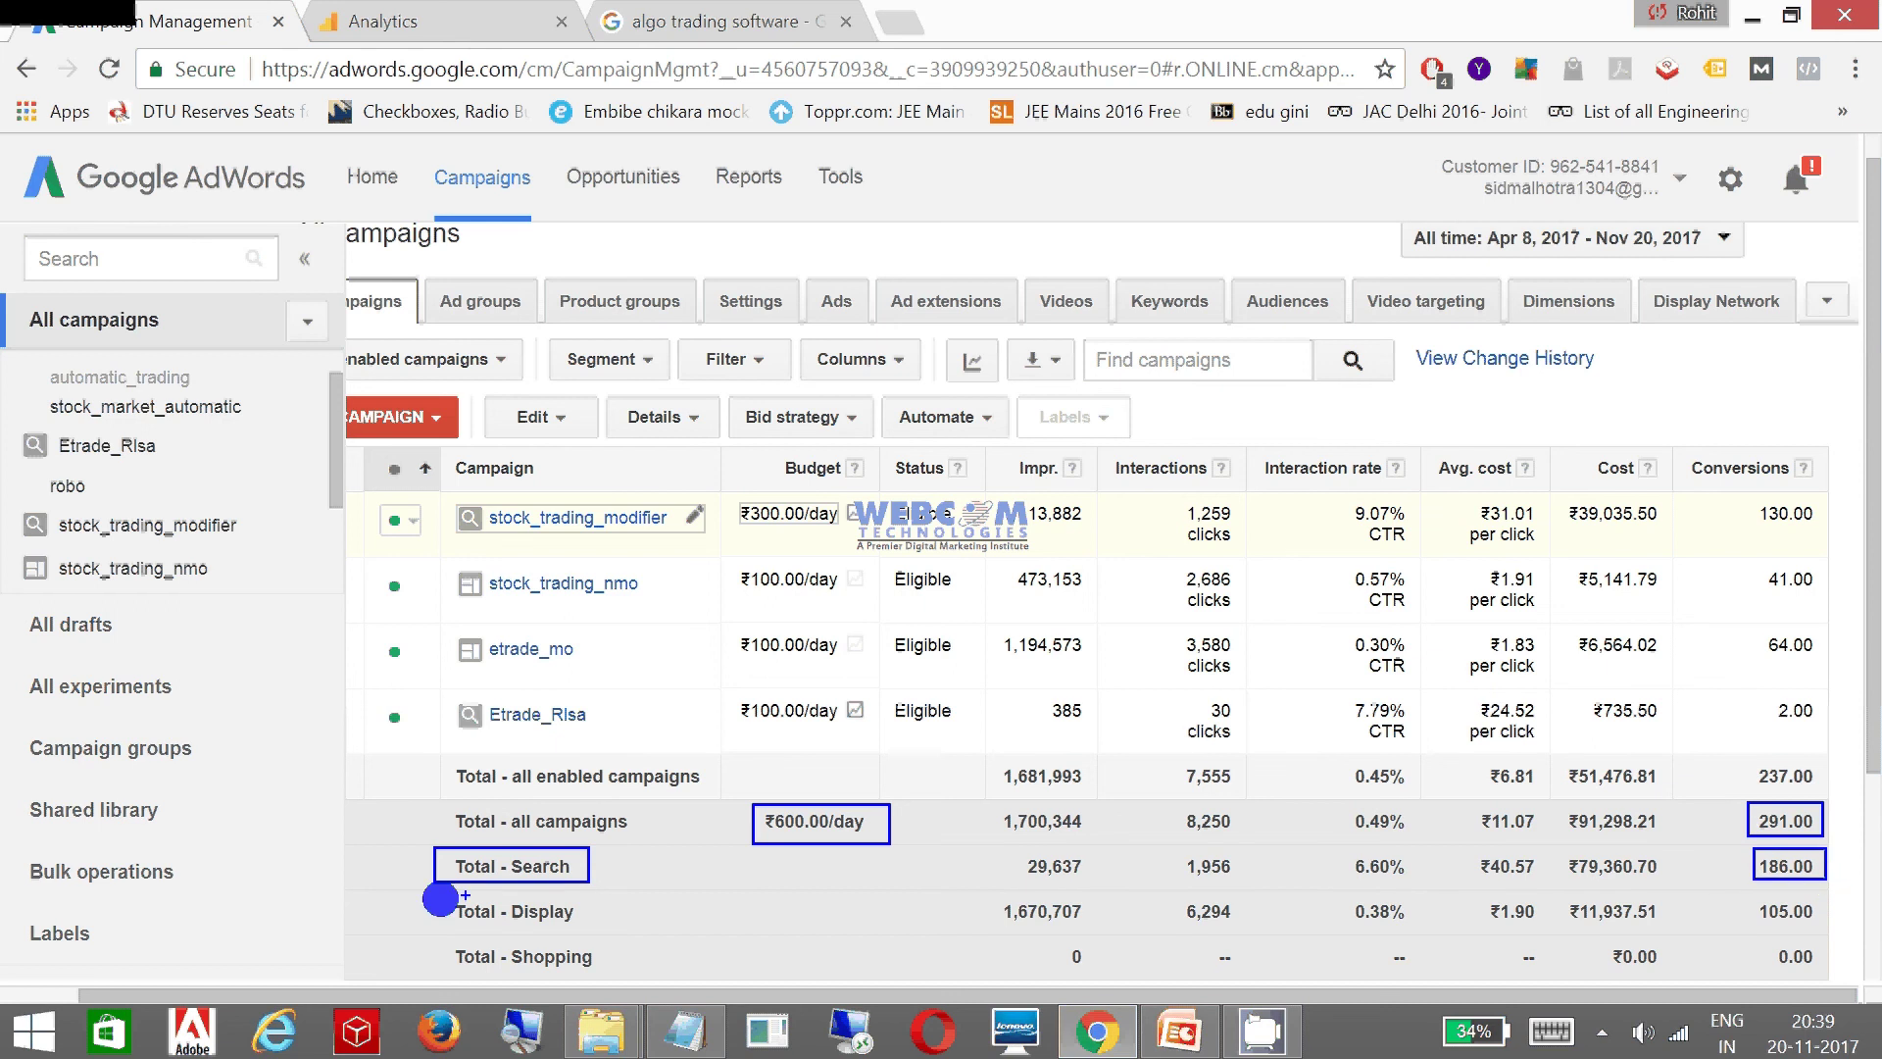
drag(450, 887, 597, 929)
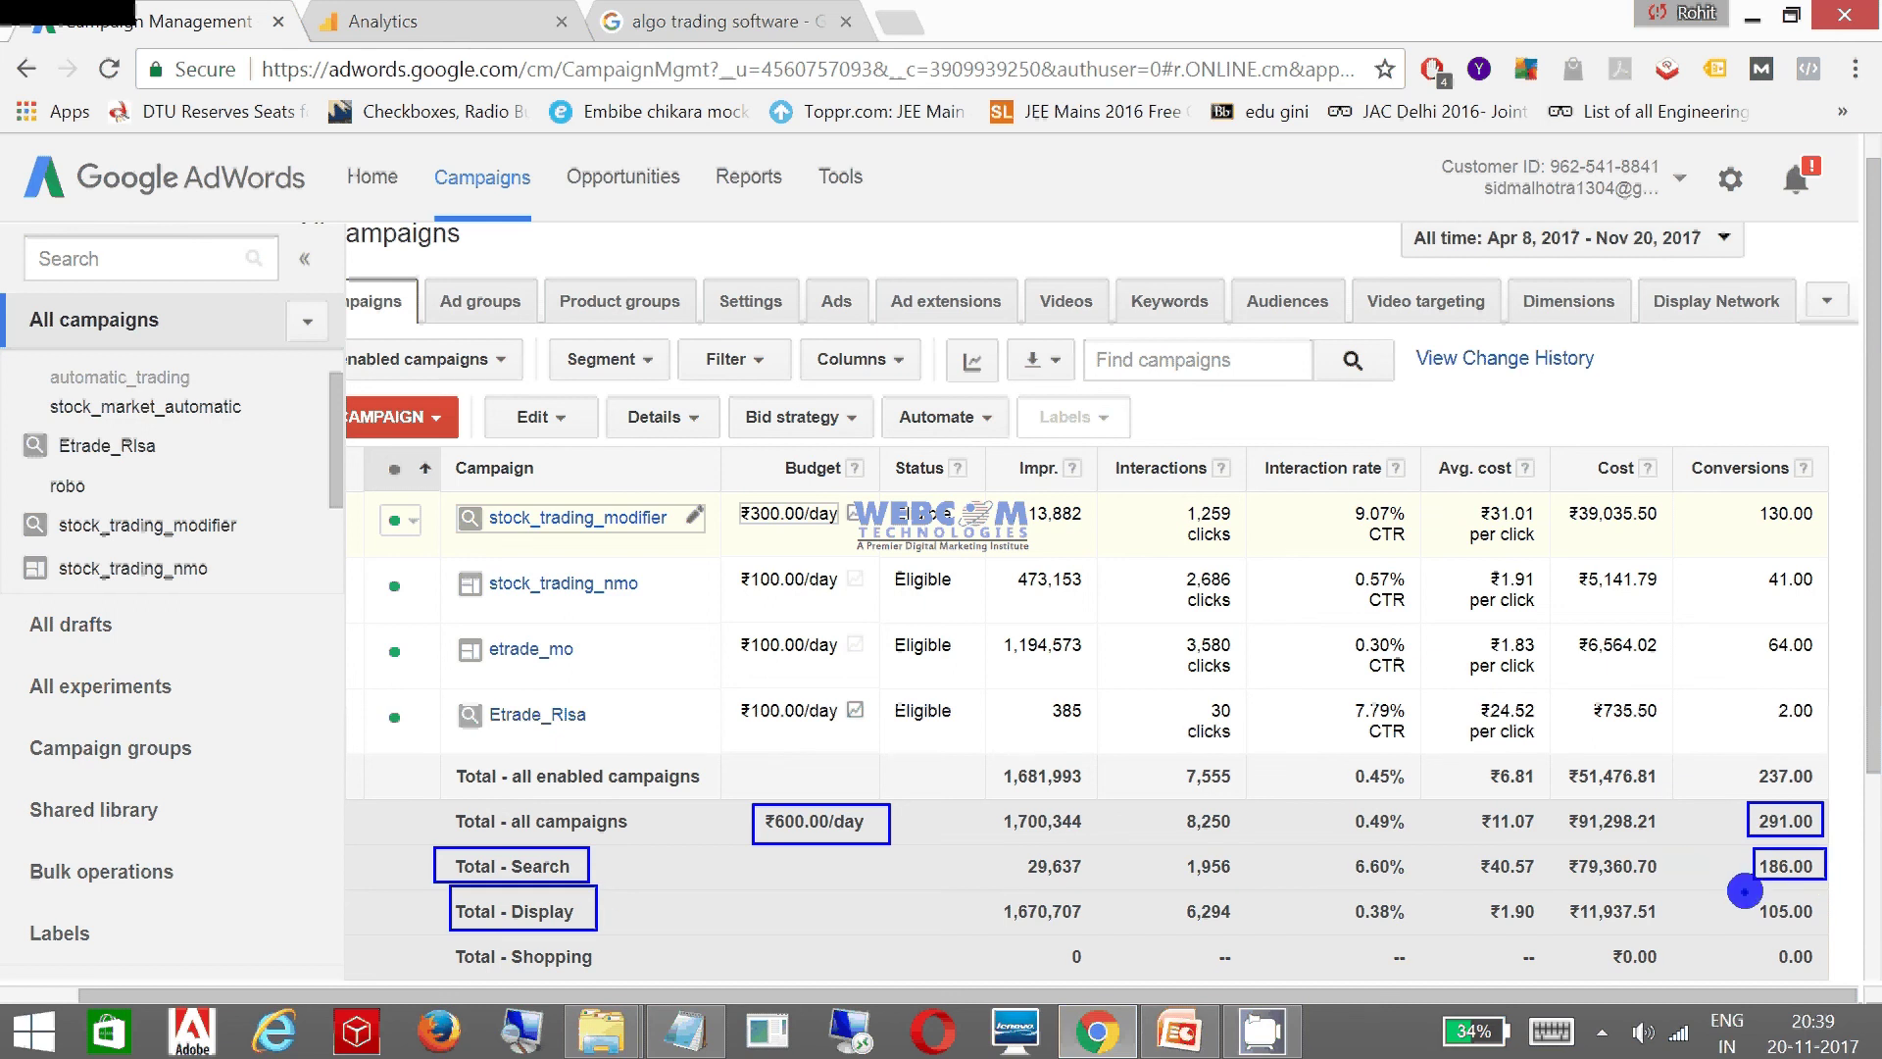
drag(1746, 890, 1832, 930)
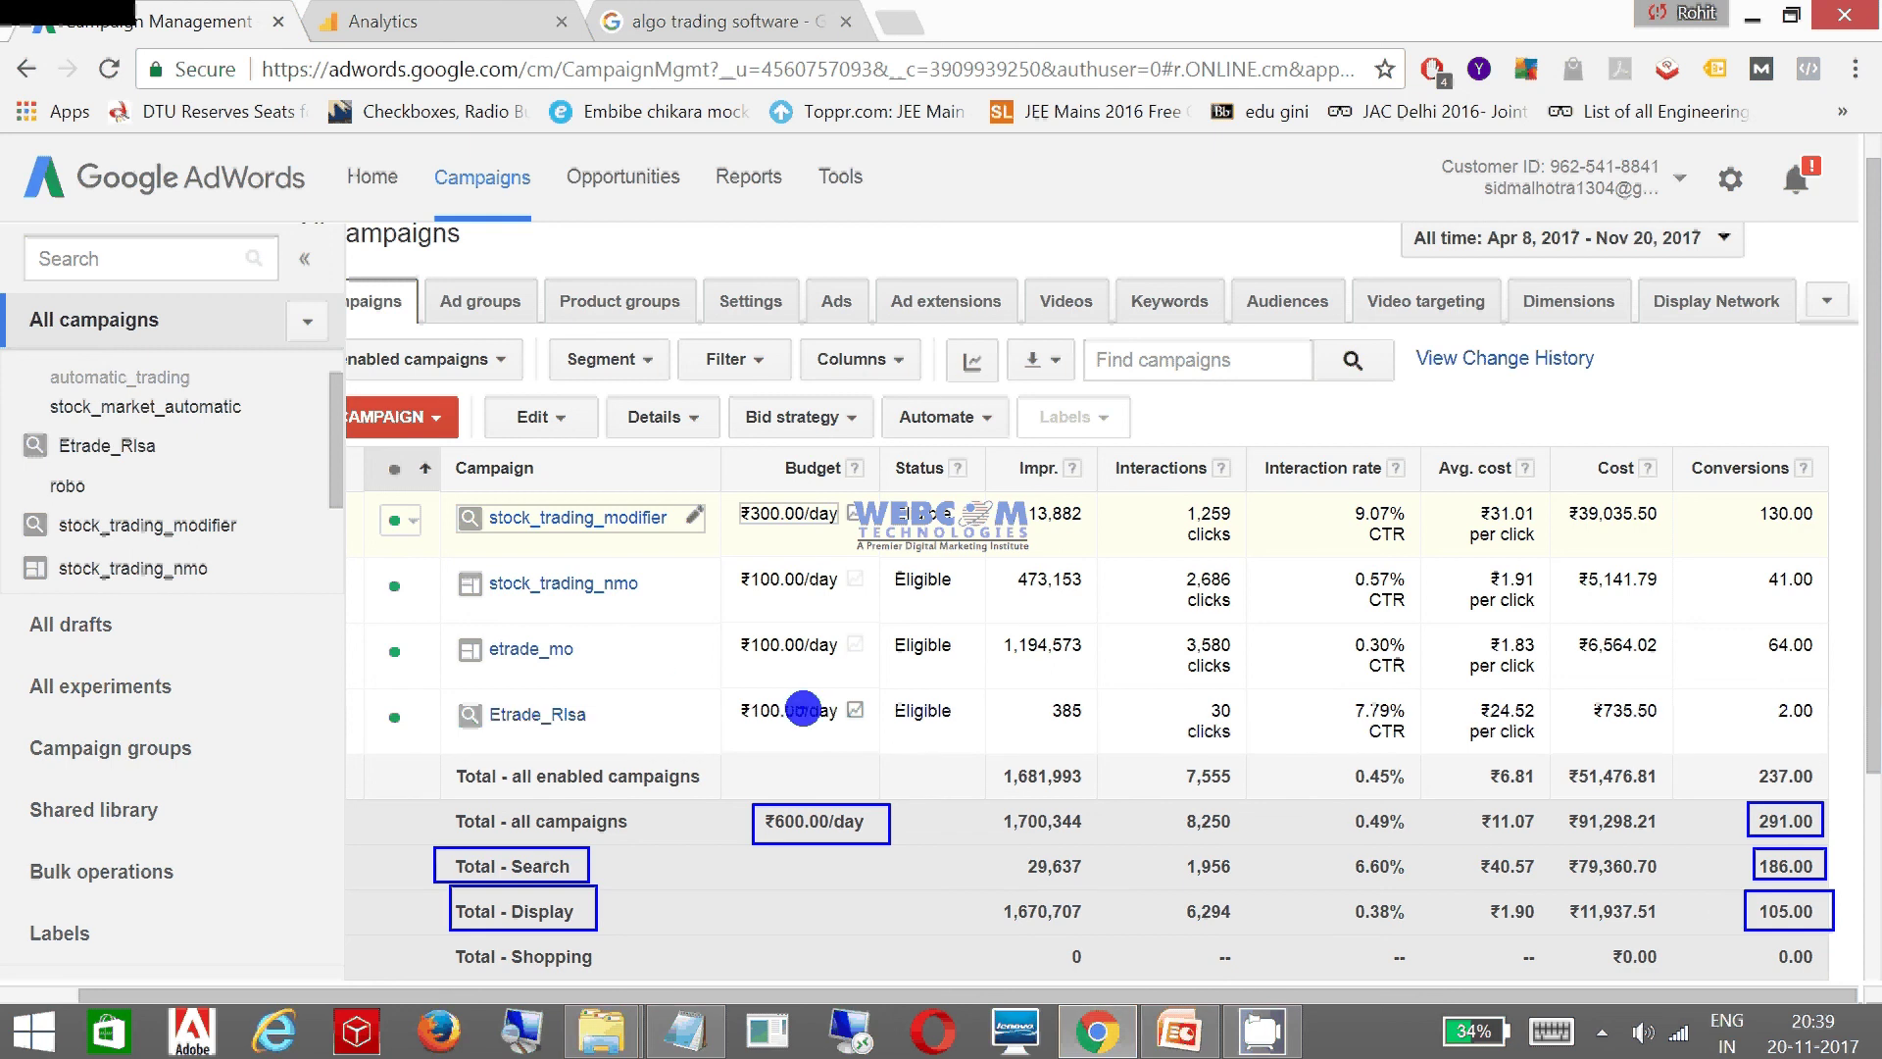
key(e)
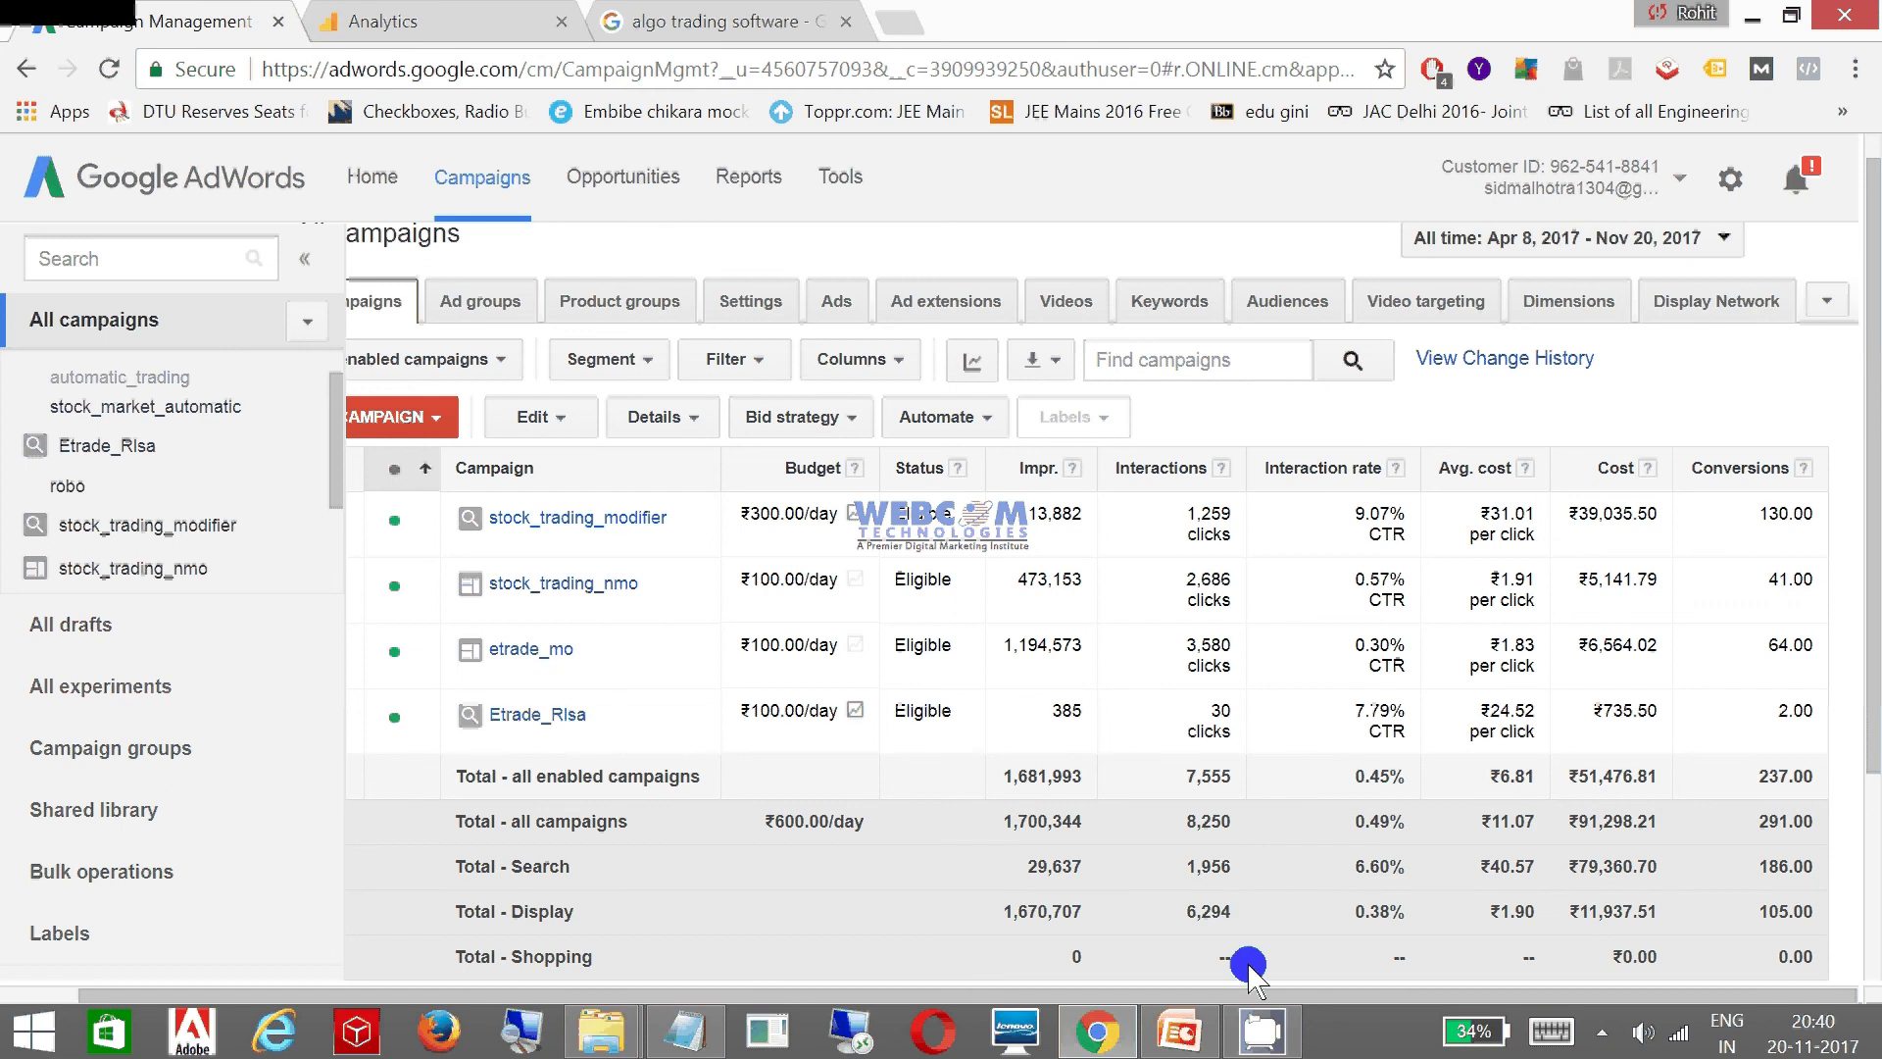
Show PowerPoint's 'DIGITAL MARKETING' Part – 1 title slide and open the CamStudio recorder's status window
click(1176, 1039)
scroll(863, 632, up, 2)
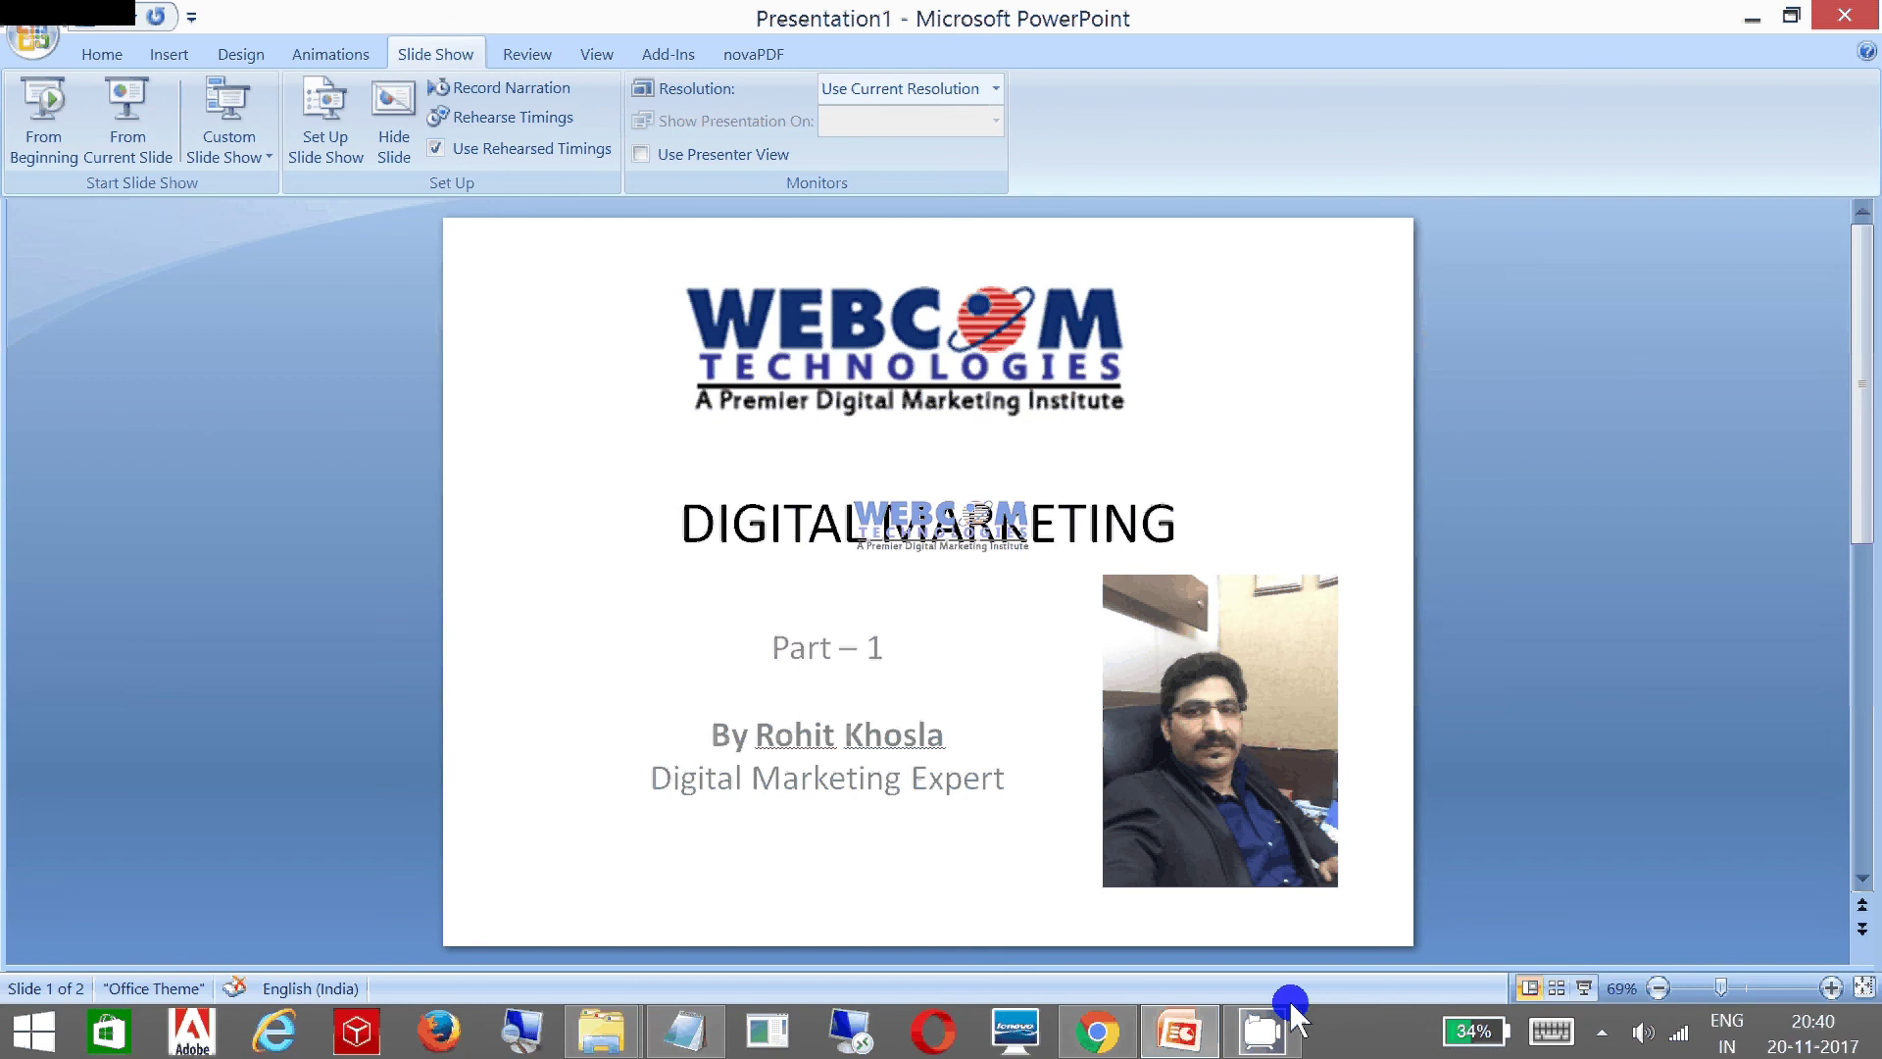
mouse_move(1269, 1035)
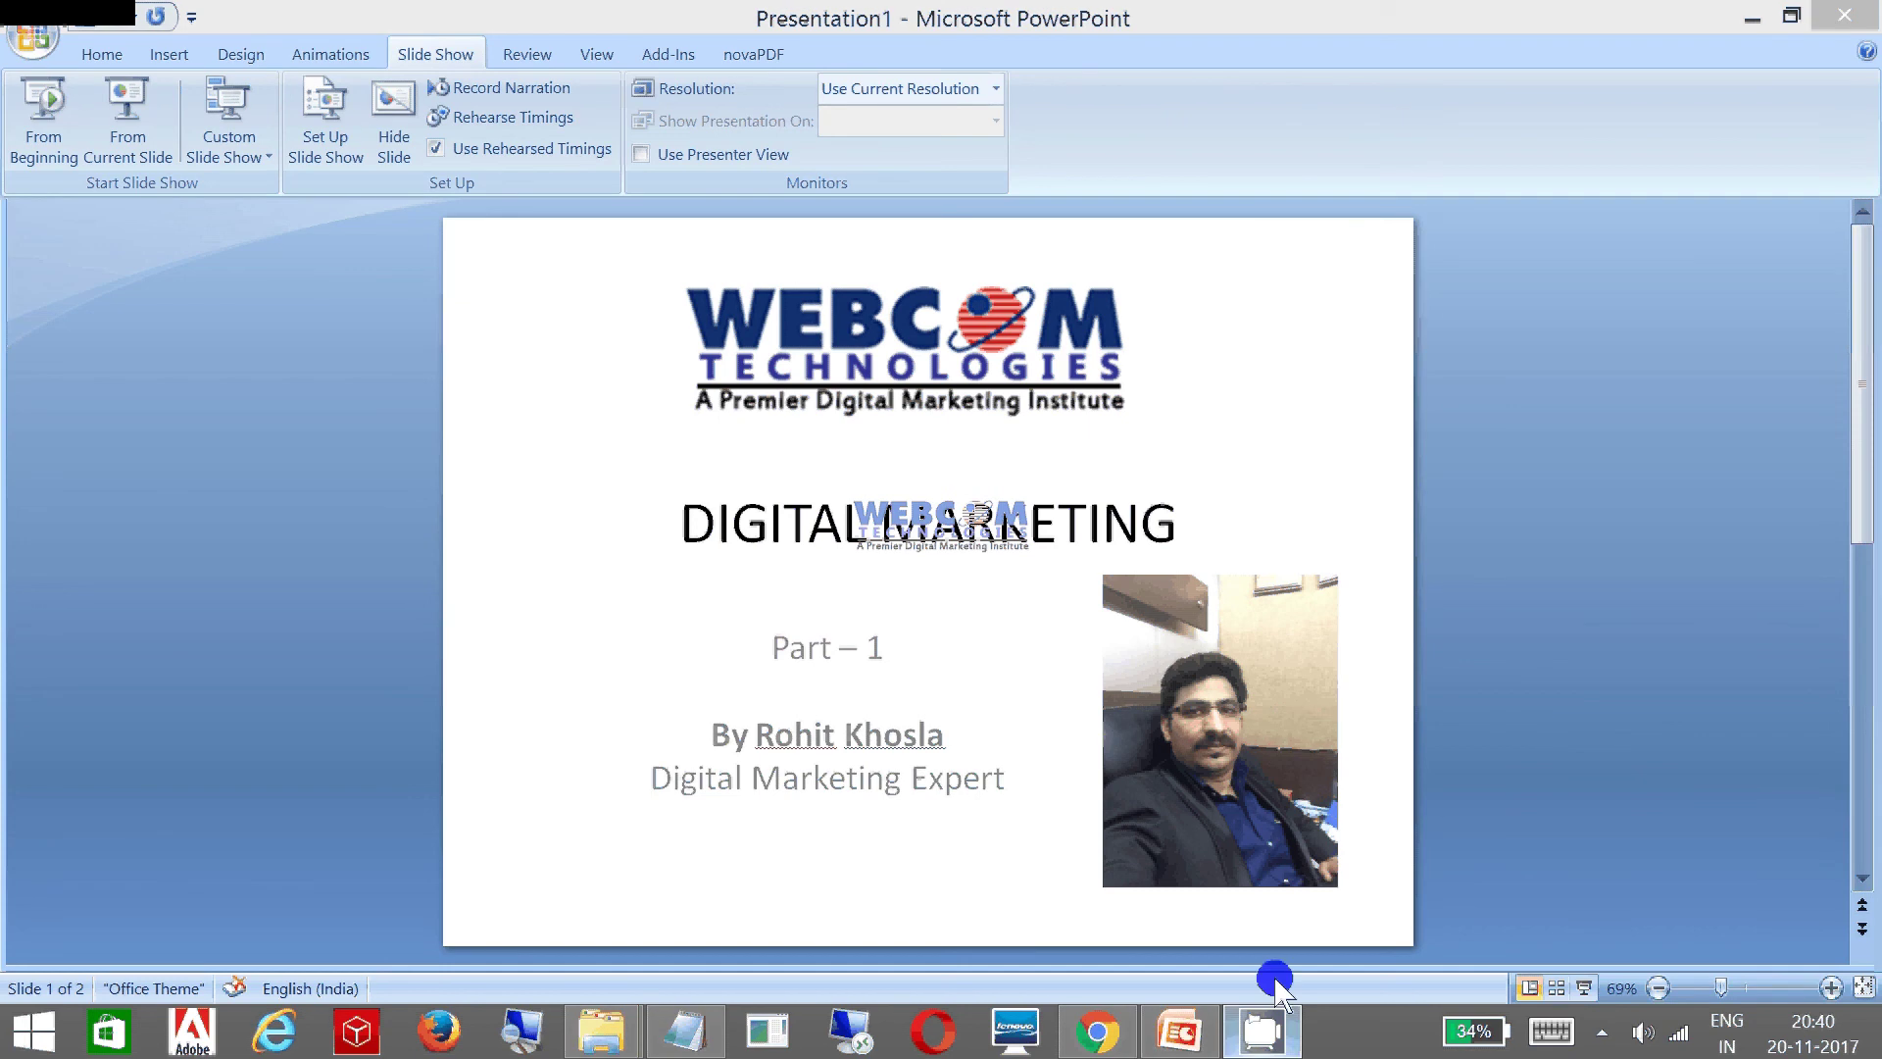
click(1604, 1034)
click(1625, 853)
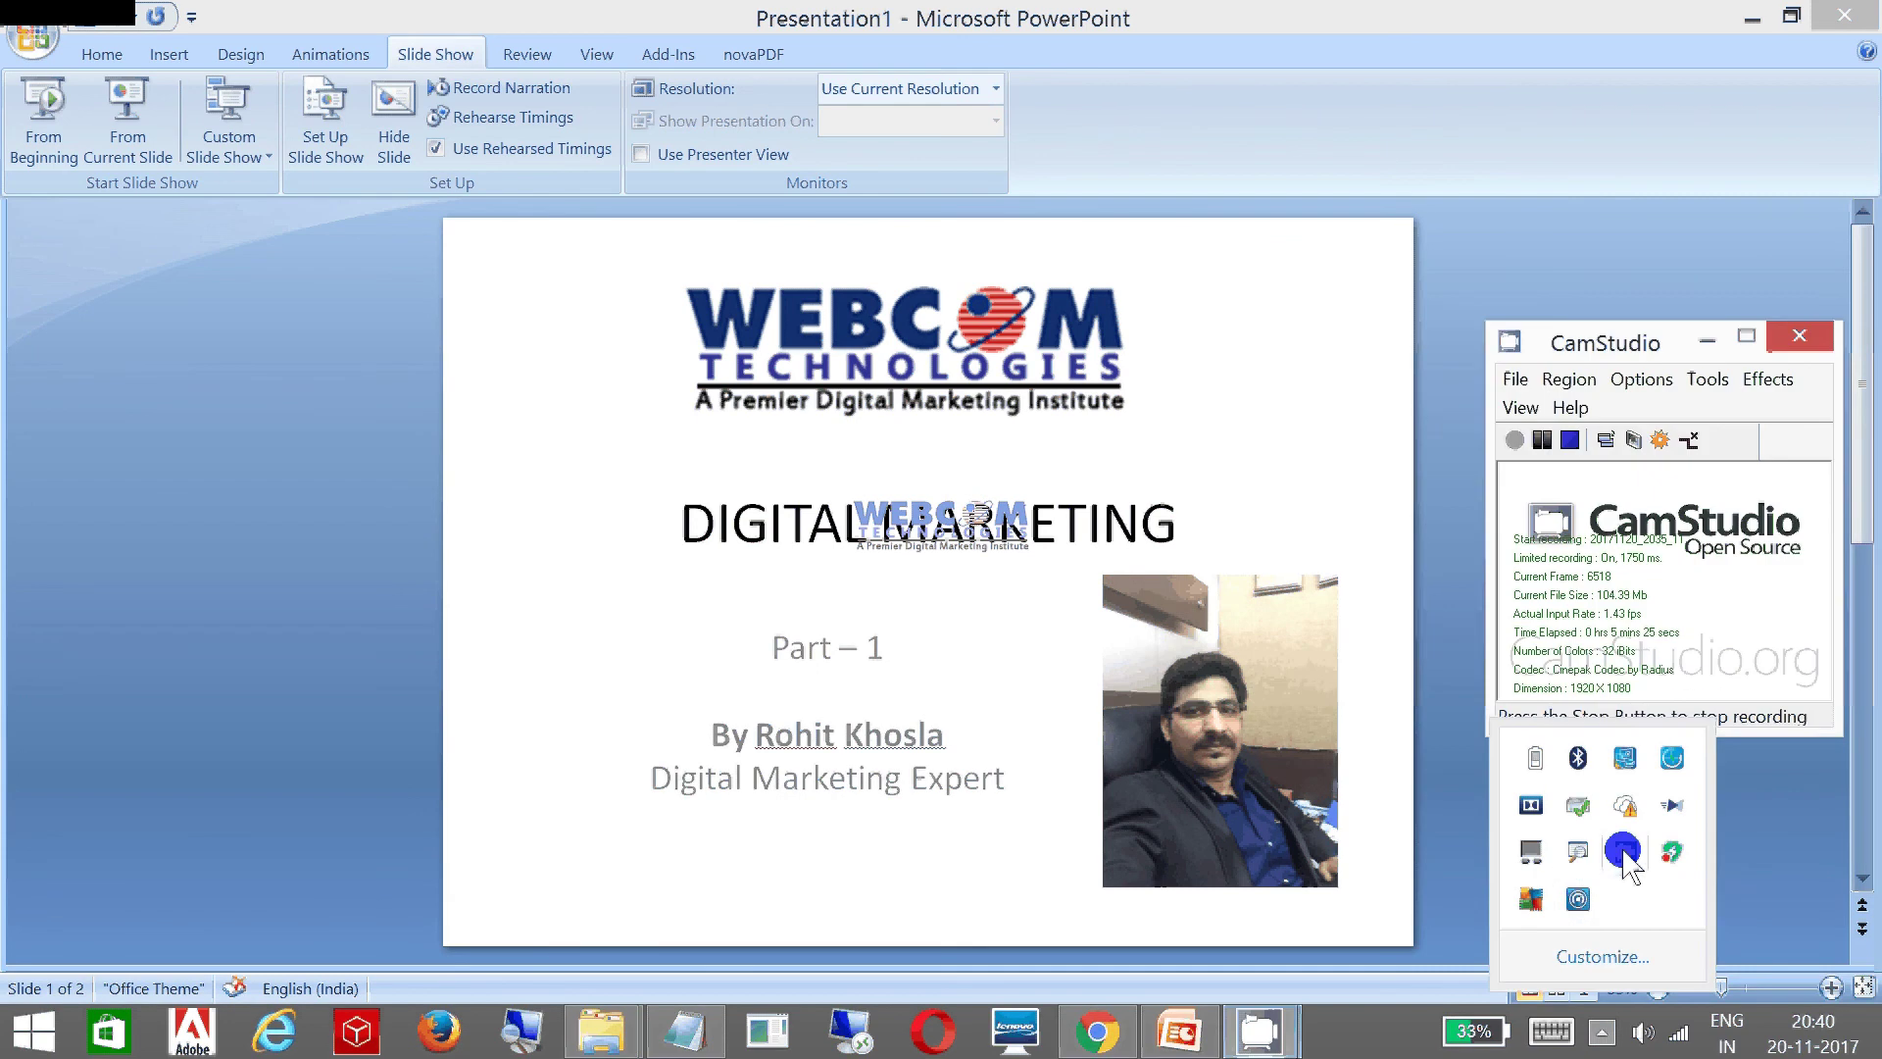